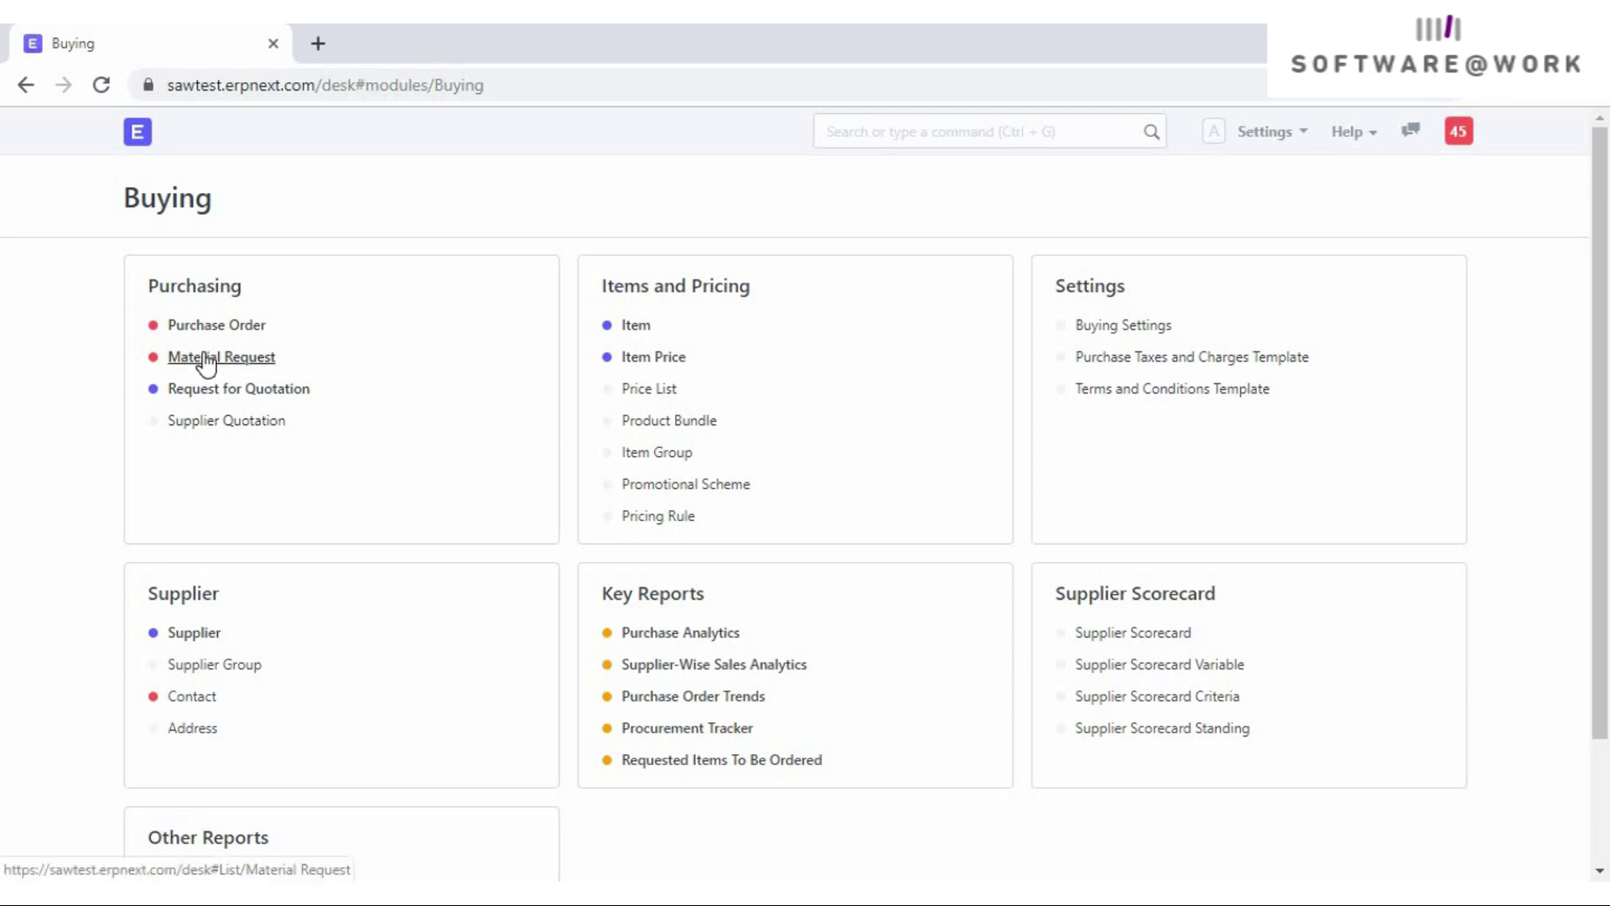
- Start a new purchase material request with required date 26-08-2019 and Smart Watch as its first item
{"action": "left_click", "coordinate": [206, 359]}
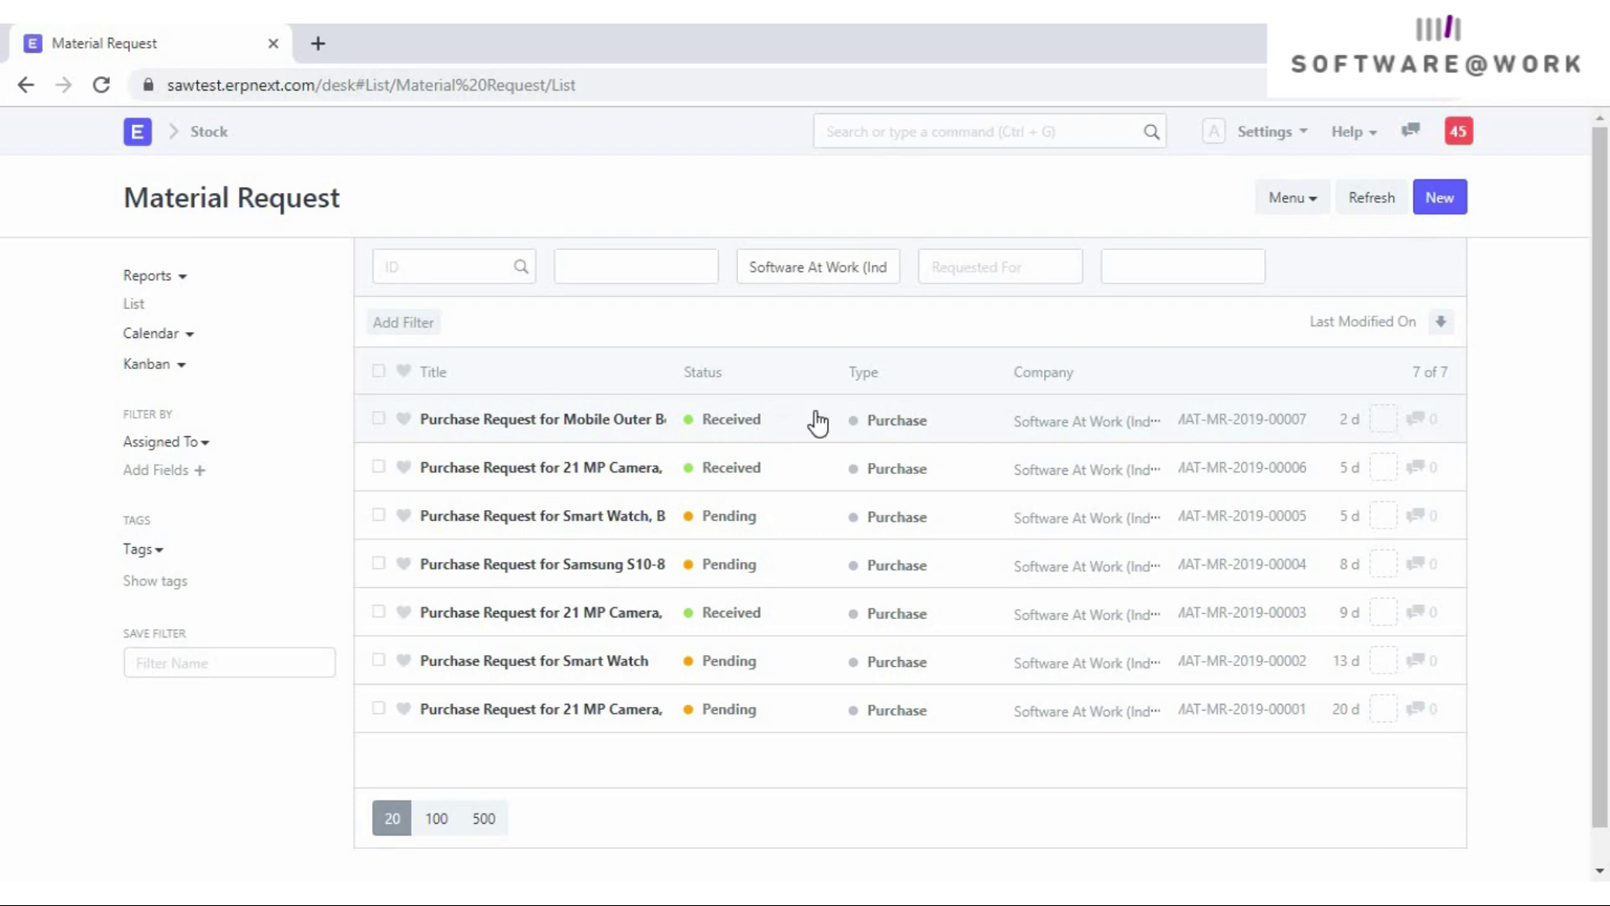
{"action": "left_click", "coordinate": [1439, 201]}
{"action": "left_click", "coordinate": [978, 356]}
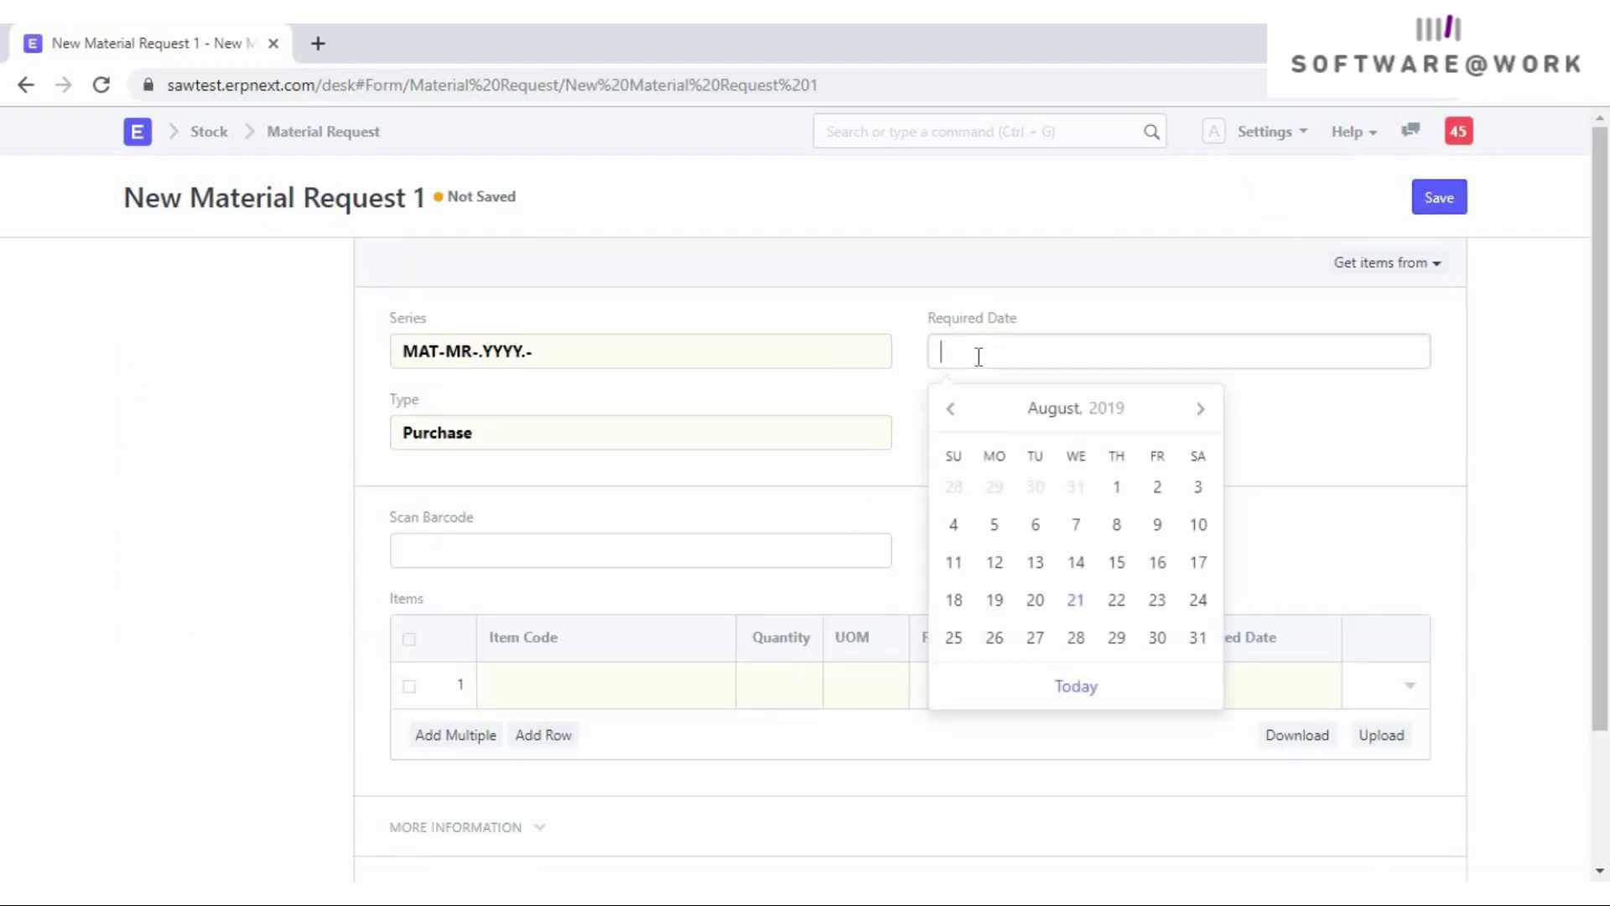
{"action": "left_click", "coordinate": [996, 641]}
{"action": "left_click", "coordinate": [508, 685]}
{"action": "left_click", "coordinate": [524, 749]}
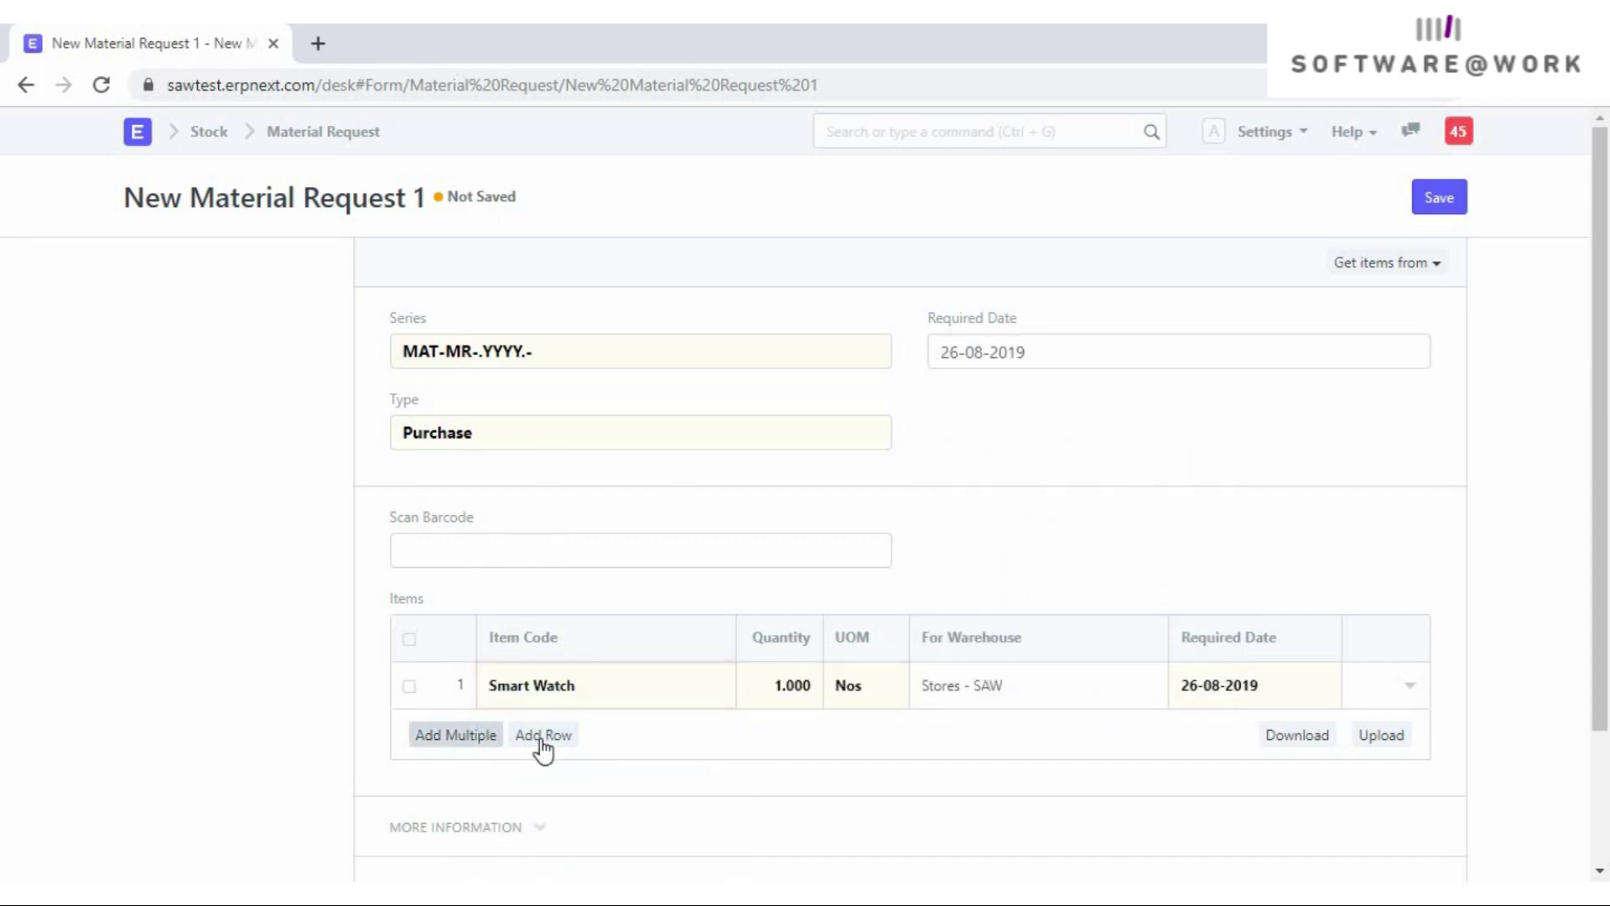
- Add a second item row for Adapter with a quantity of 5
{"action": "left_click", "coordinate": [527, 747]}
{"action": "left_click", "coordinate": [508, 732]}
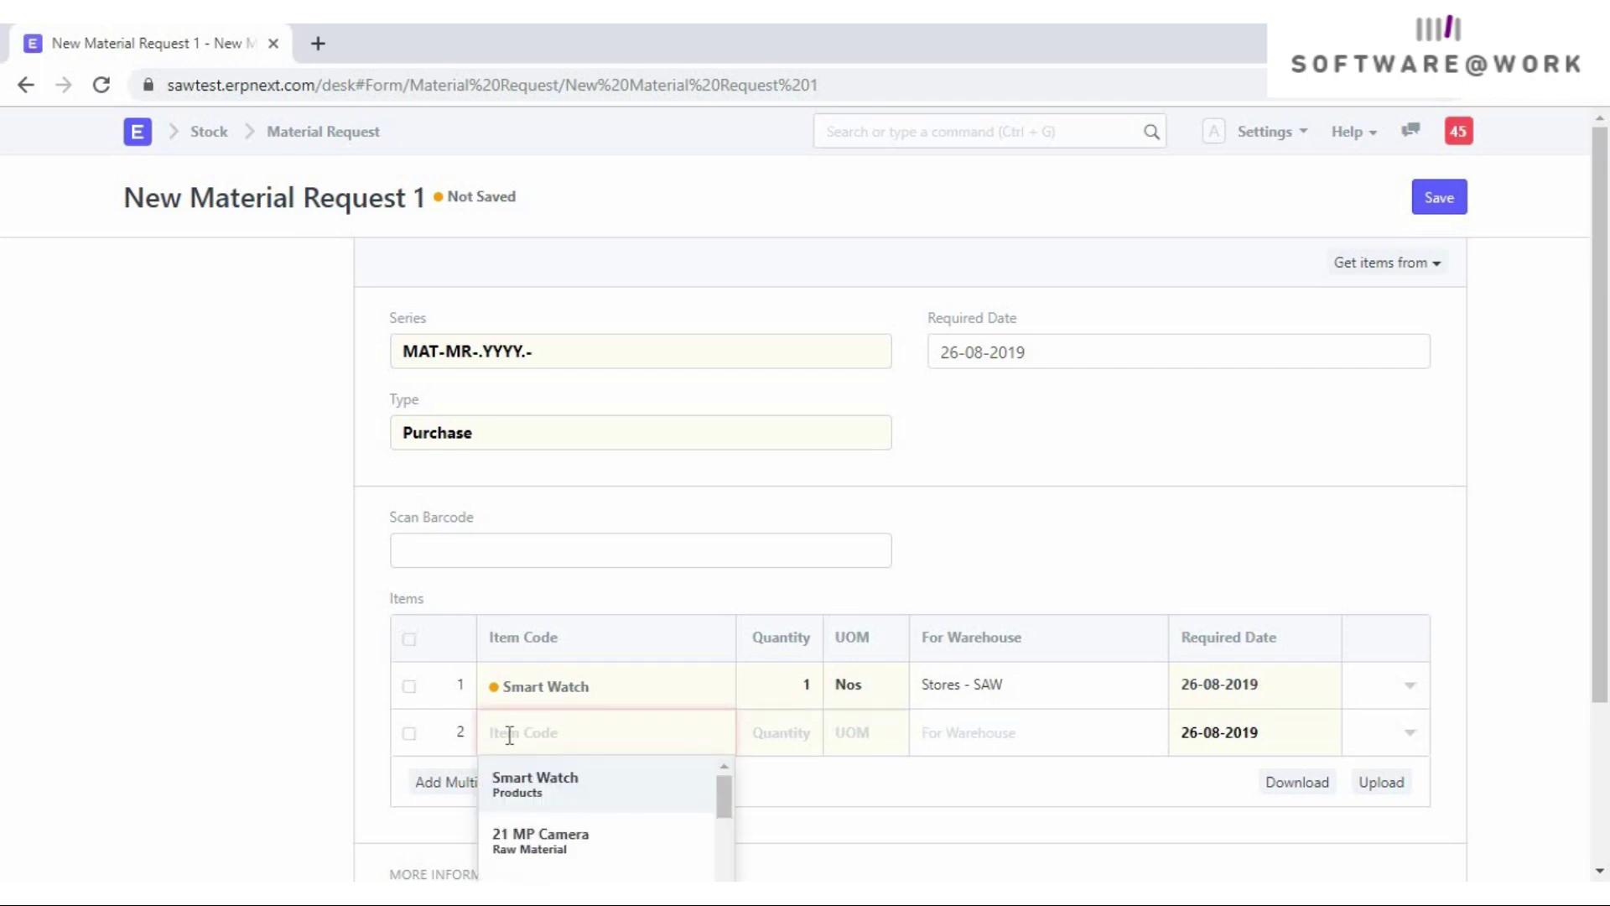
{"action": "type", "text": "adap"}
{"action": "left_click", "coordinate": [521, 784]}
{"action": "double_click", "coordinate": [779, 735]}
{"action": "type", "text": "5"}
{"action": "scroll", "coordinate": [1206, 738], "scroll_direction": "down", "scroll_amount": 3}
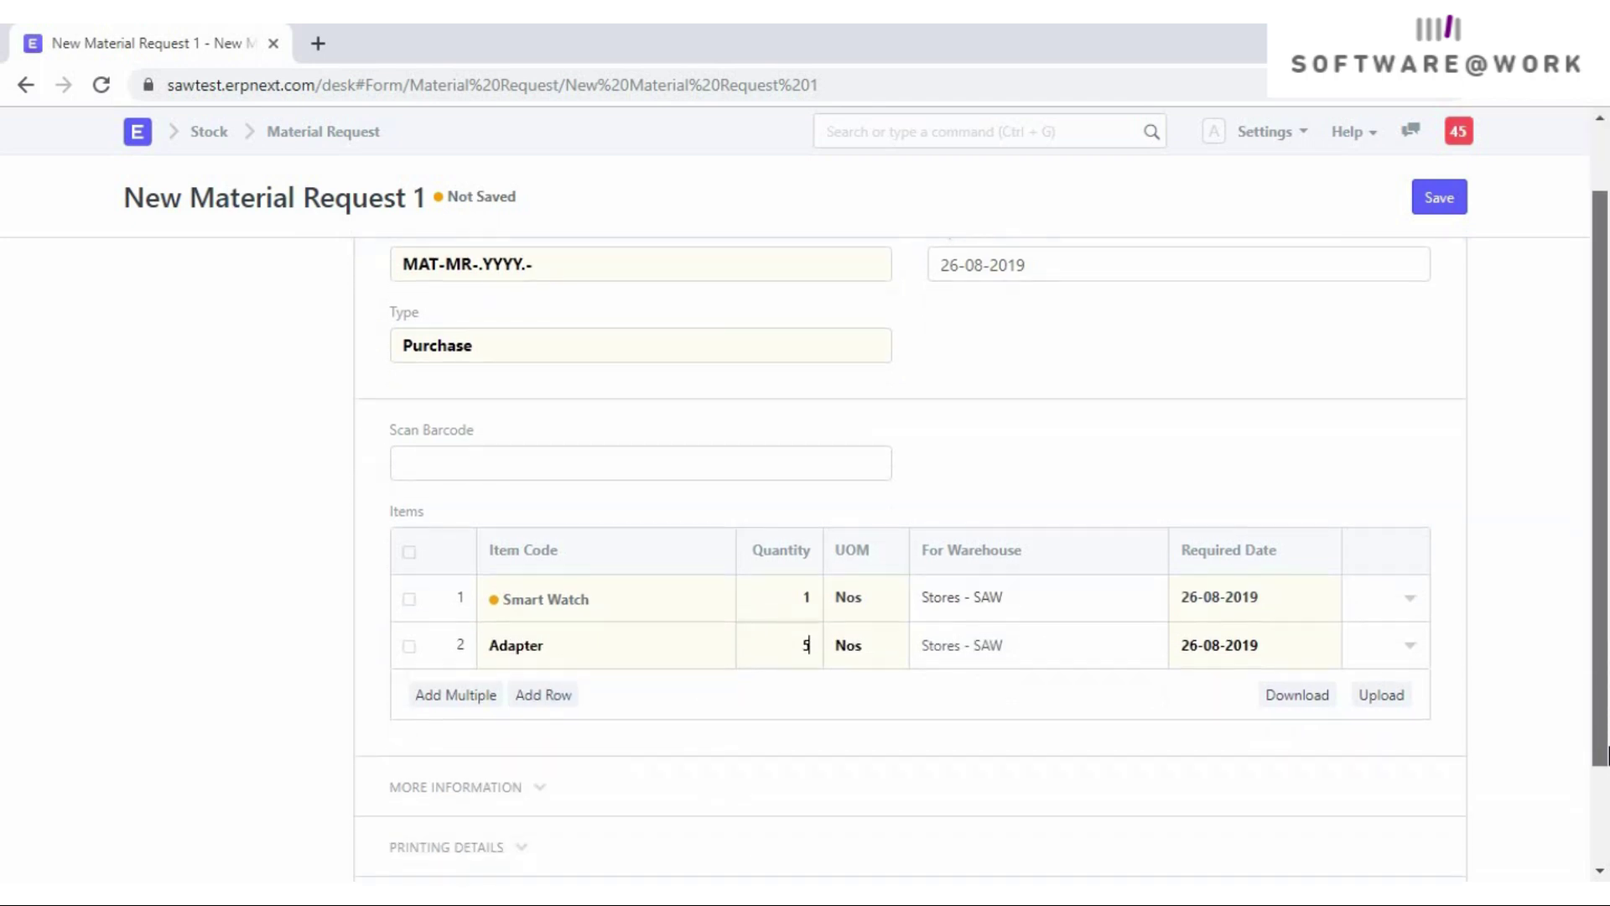
- Save the material request and submit it
{"action": "left_click", "coordinate": [1440, 205]}
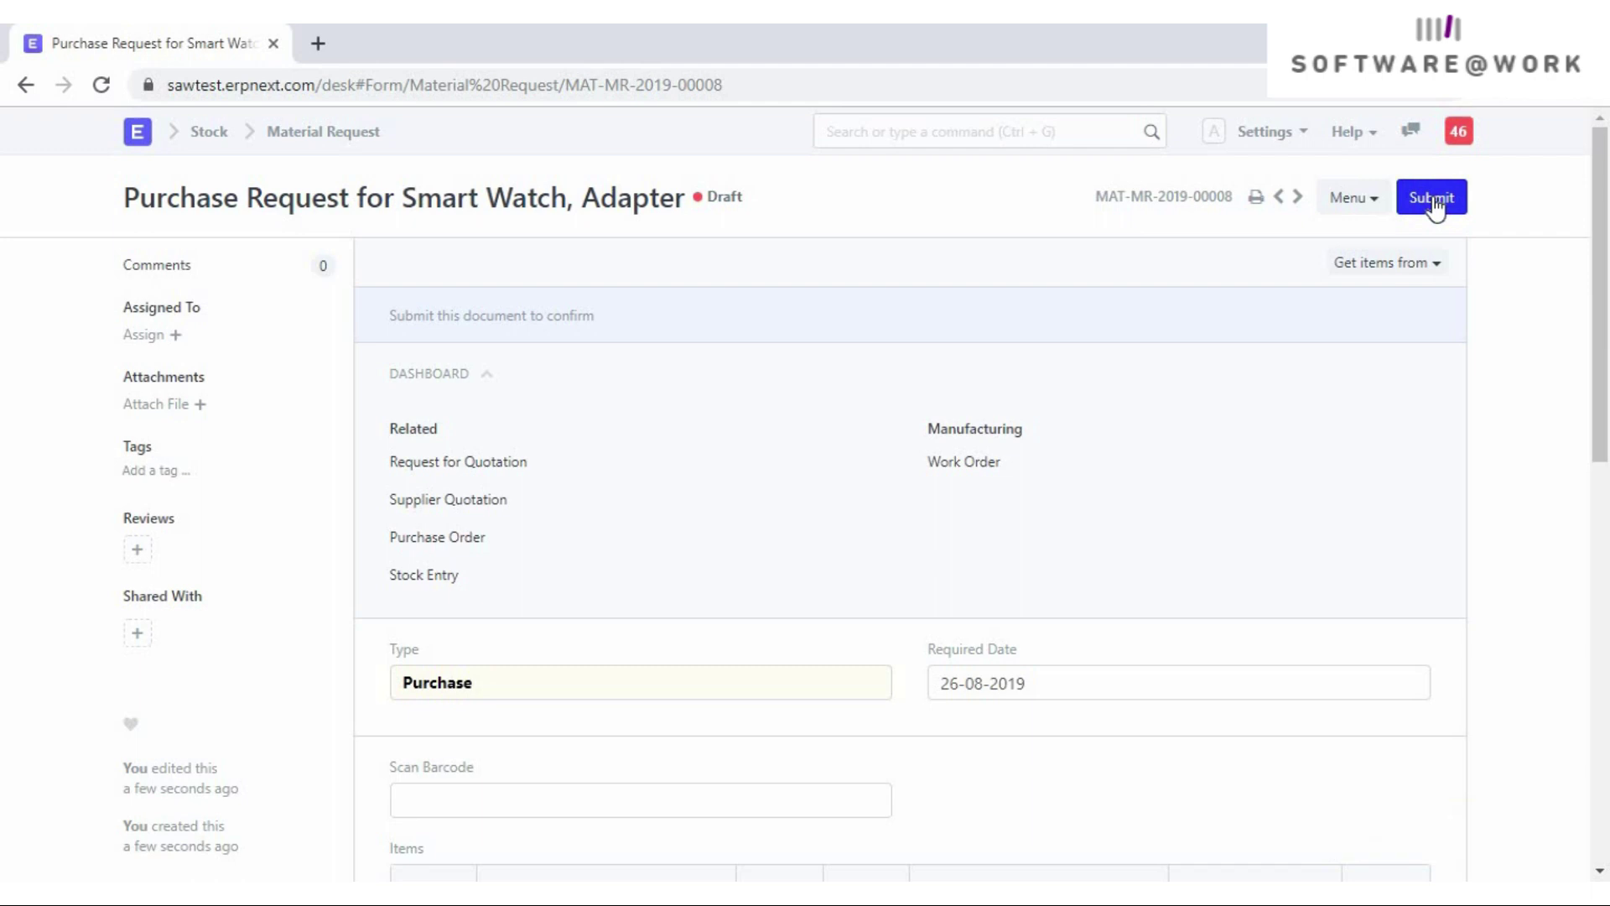
{"action": "left_click", "coordinate": [1439, 208]}
{"action": "left_click", "coordinate": [1097, 168]}
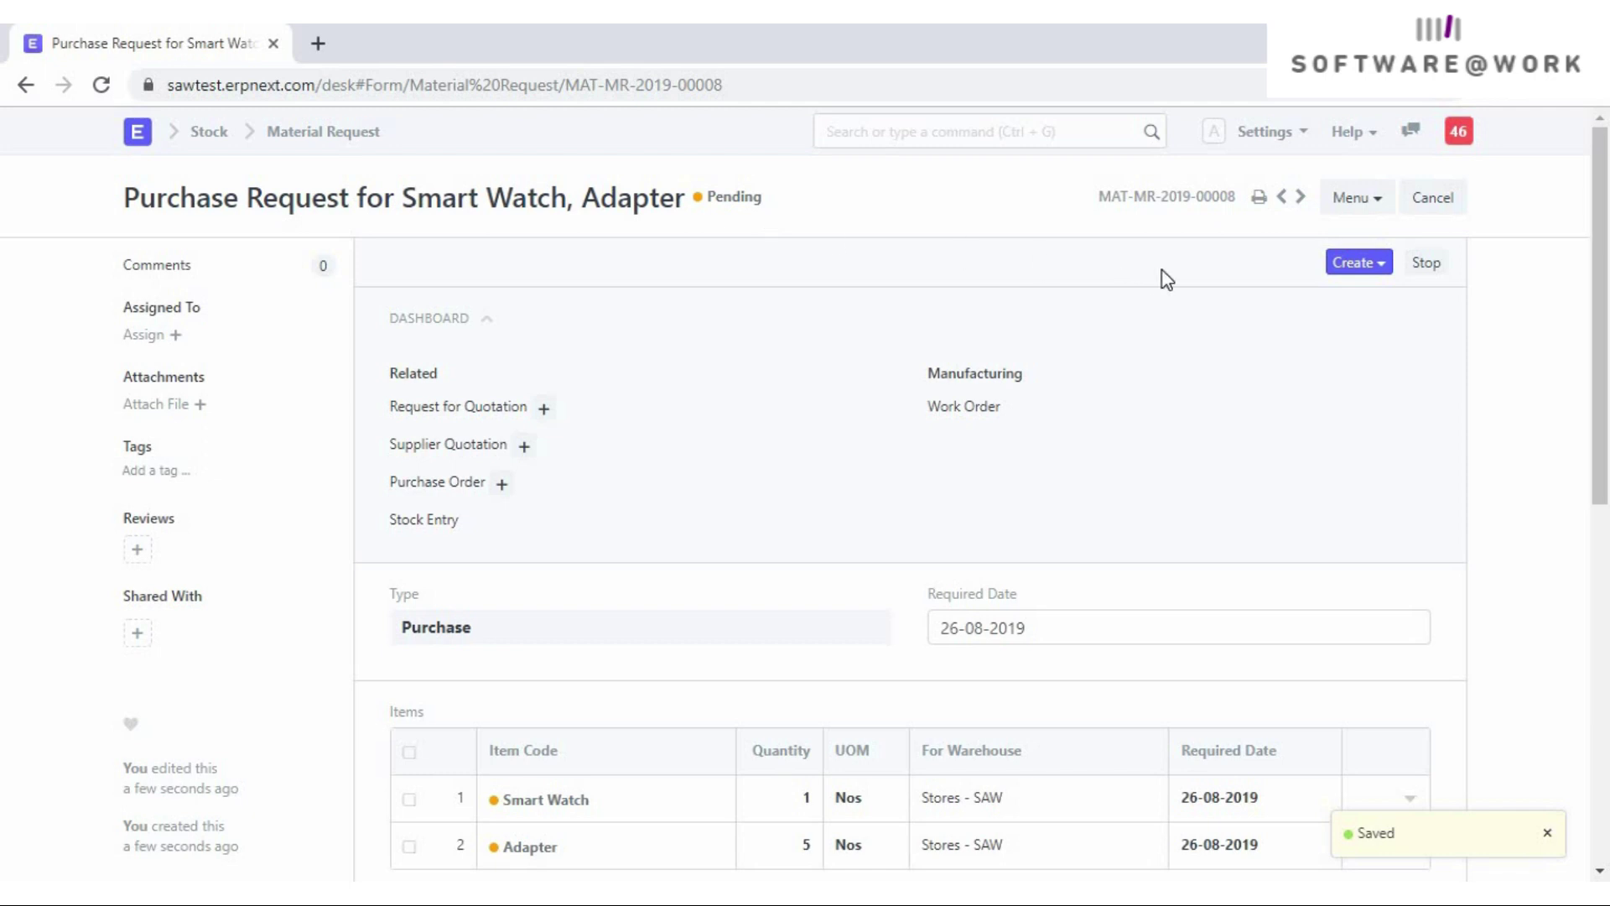
- Create a request for quotation from the material request and date it 21-08-2019
{"action": "left_click", "coordinate": [1377, 267]}
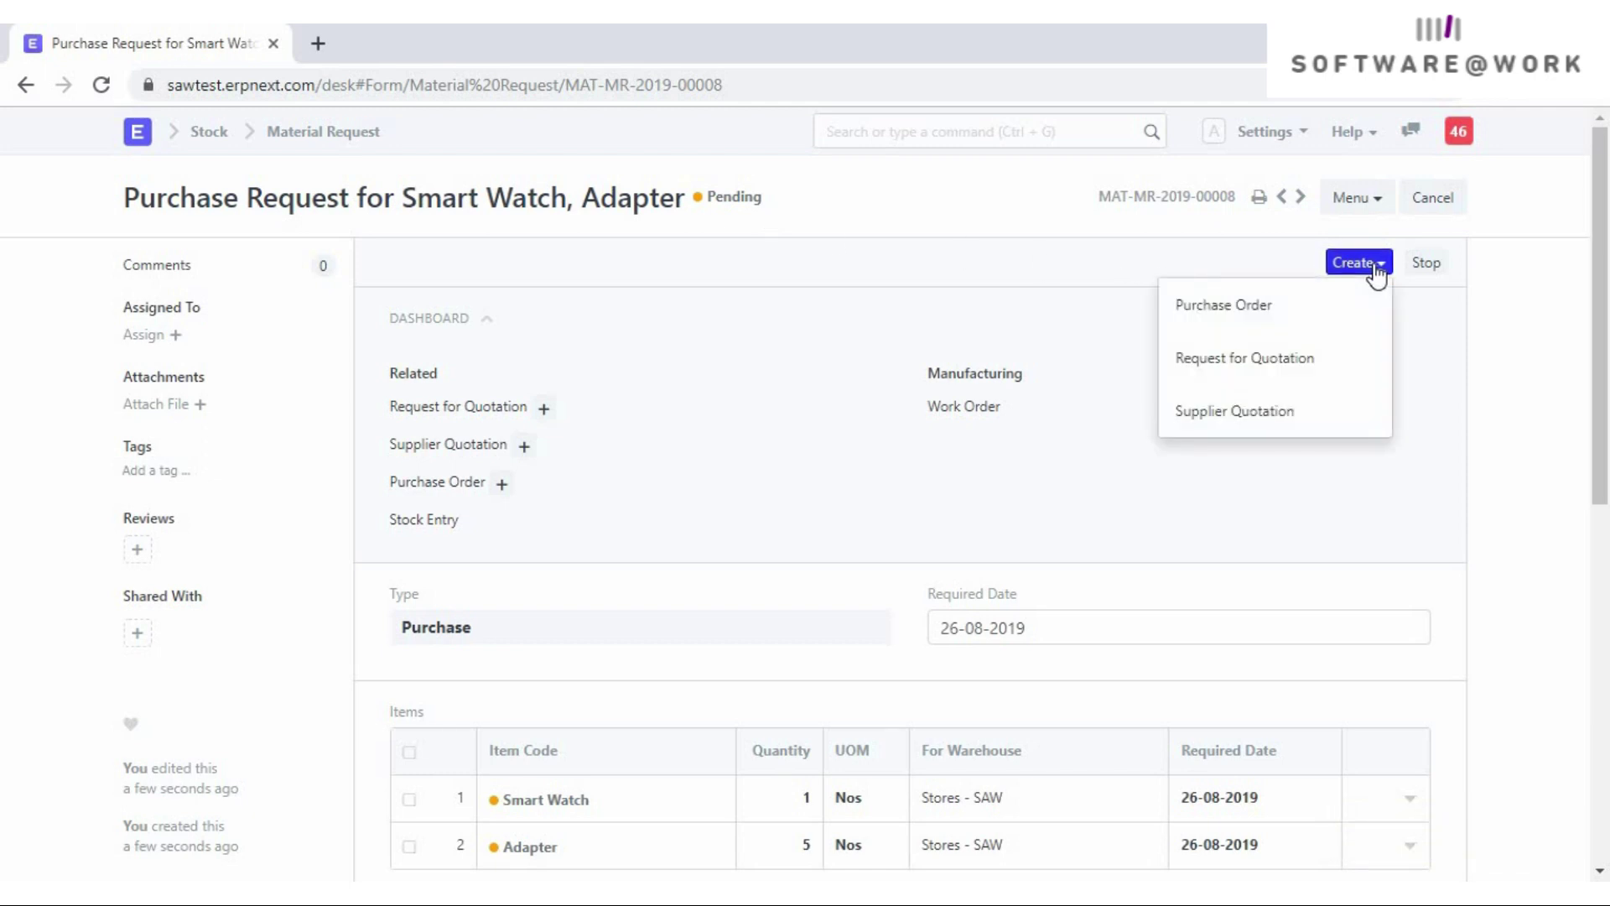
{"action": "left_click", "coordinate": [1289, 361]}
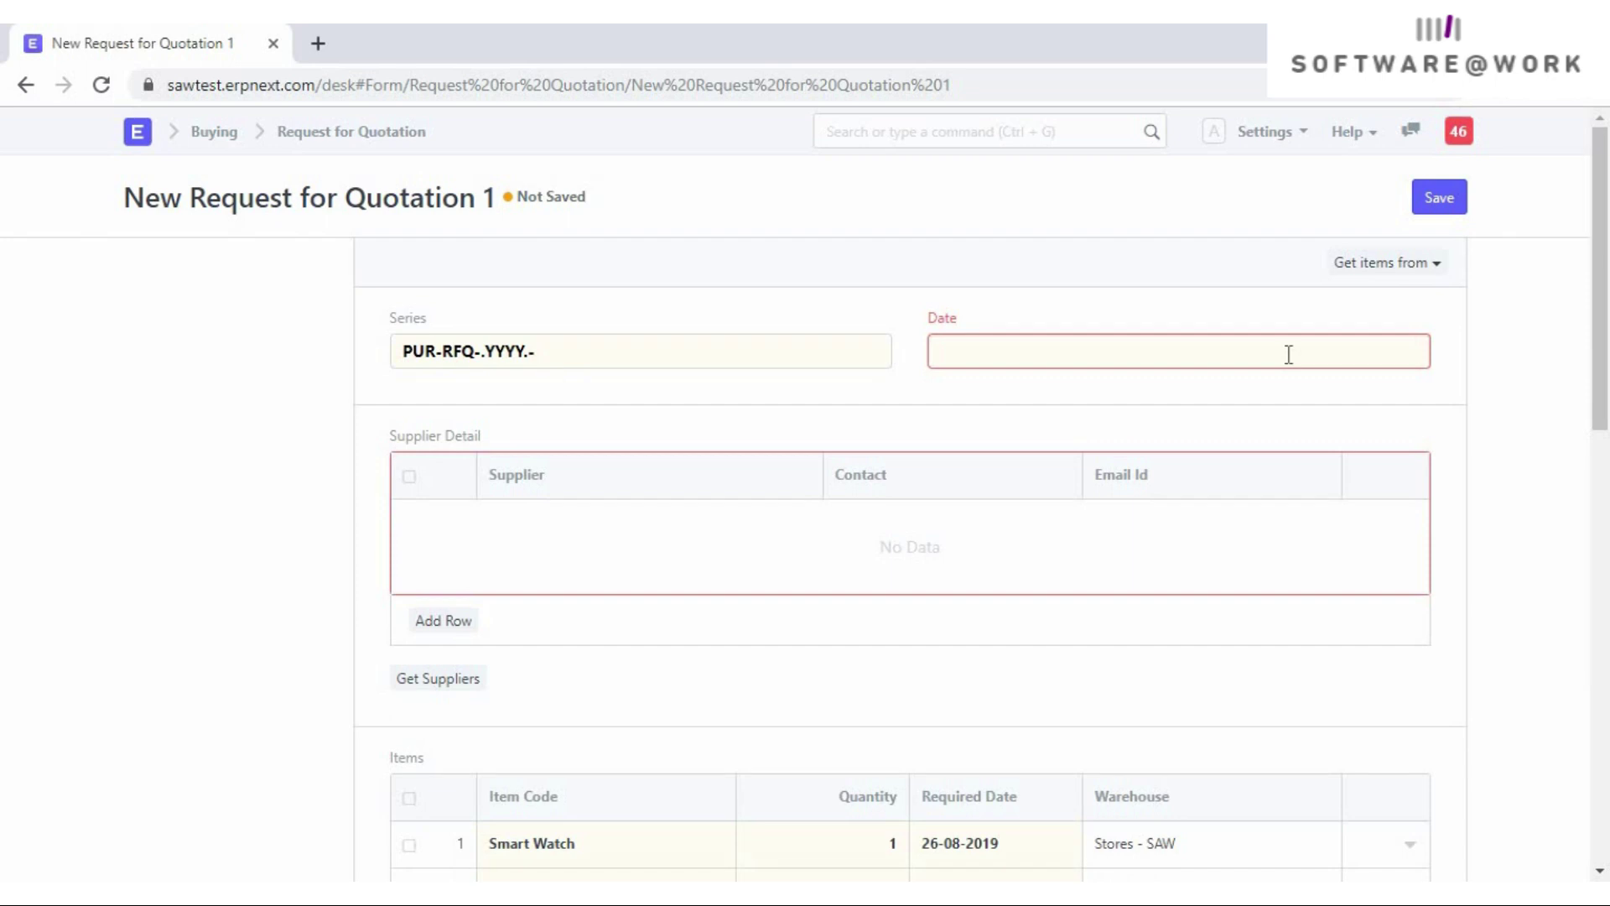
{"action": "left_click", "coordinate": [1290, 354]}
{"action": "left_click", "coordinate": [1074, 602]}
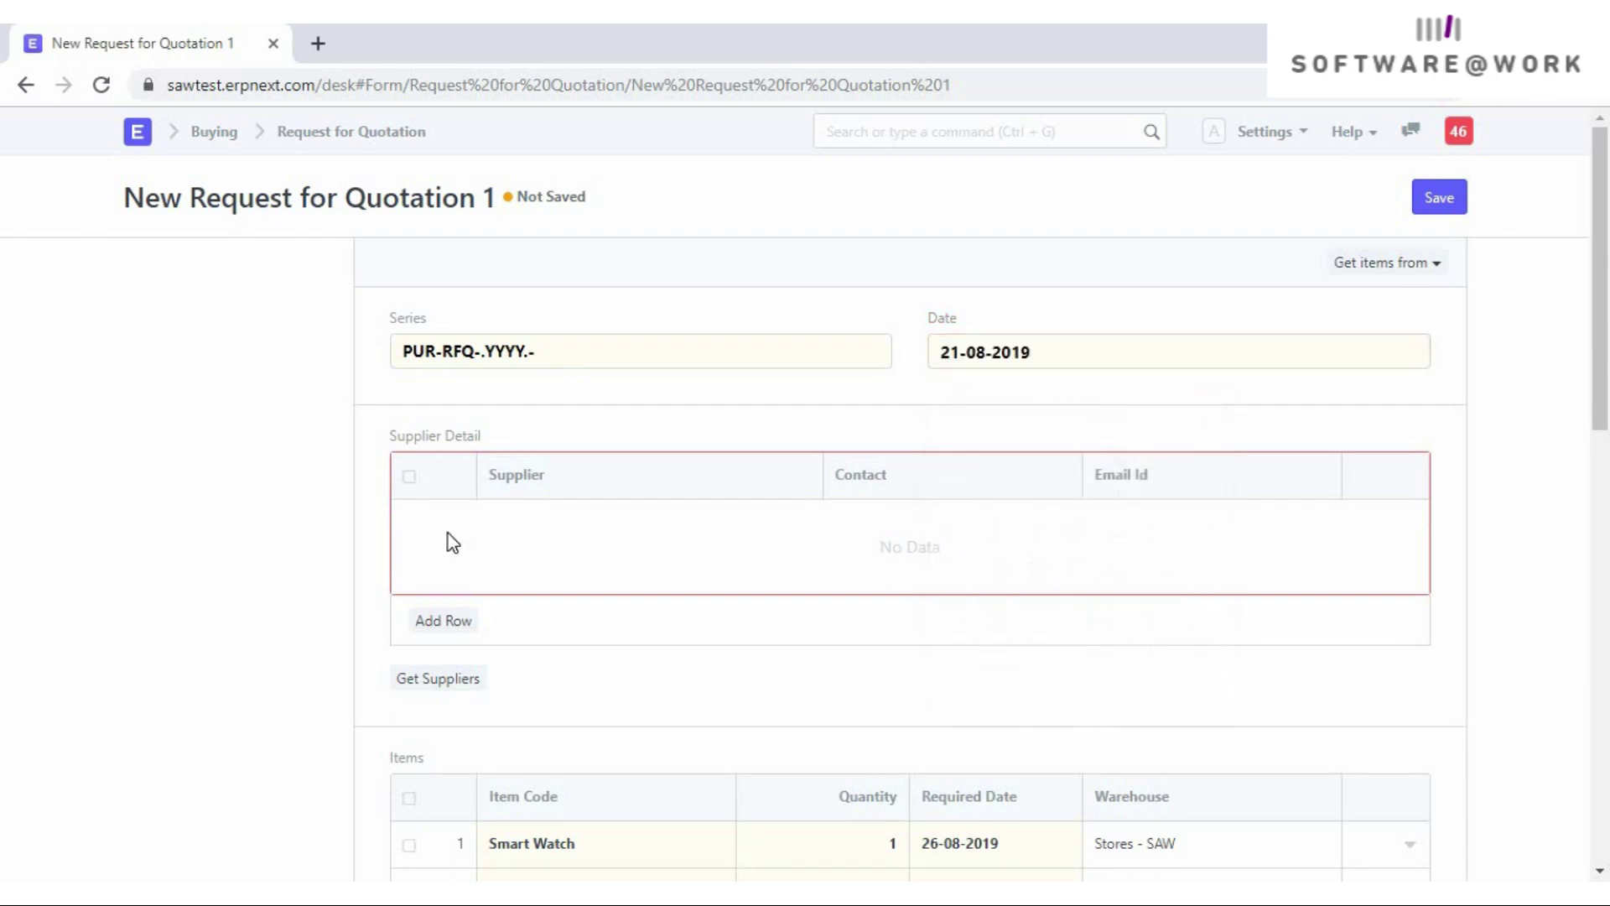
- Add Datamatics INC and Nexus Pvt. Ltd. as suppliers in the request for quotation
{"action": "left_click", "coordinate": [449, 625]}
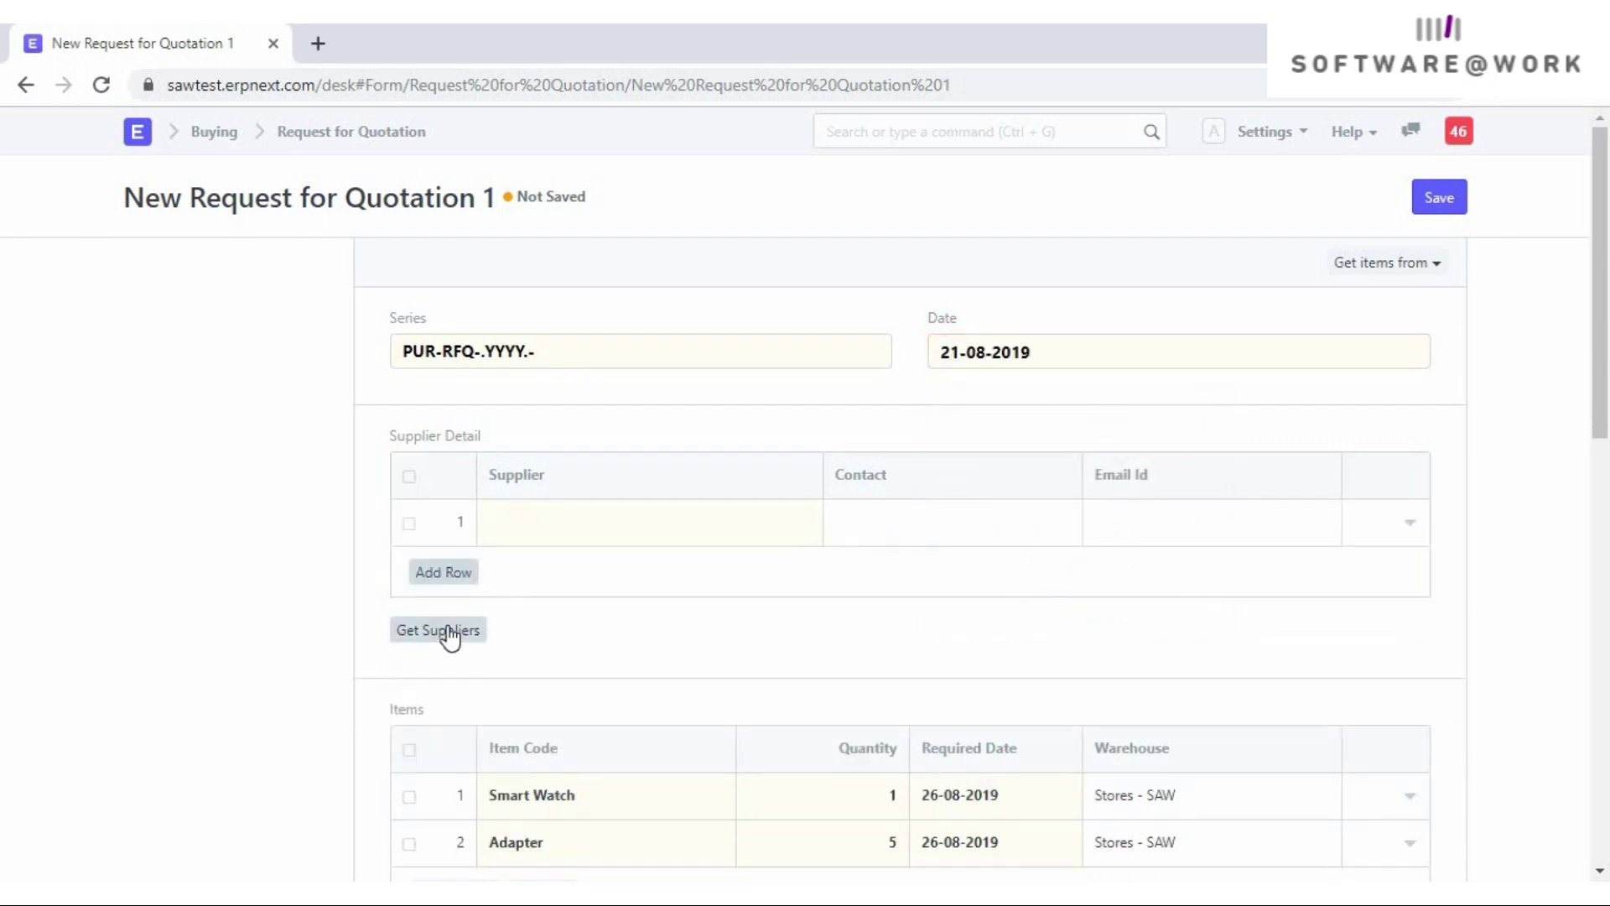
{"action": "left_click", "coordinate": [527, 515]}
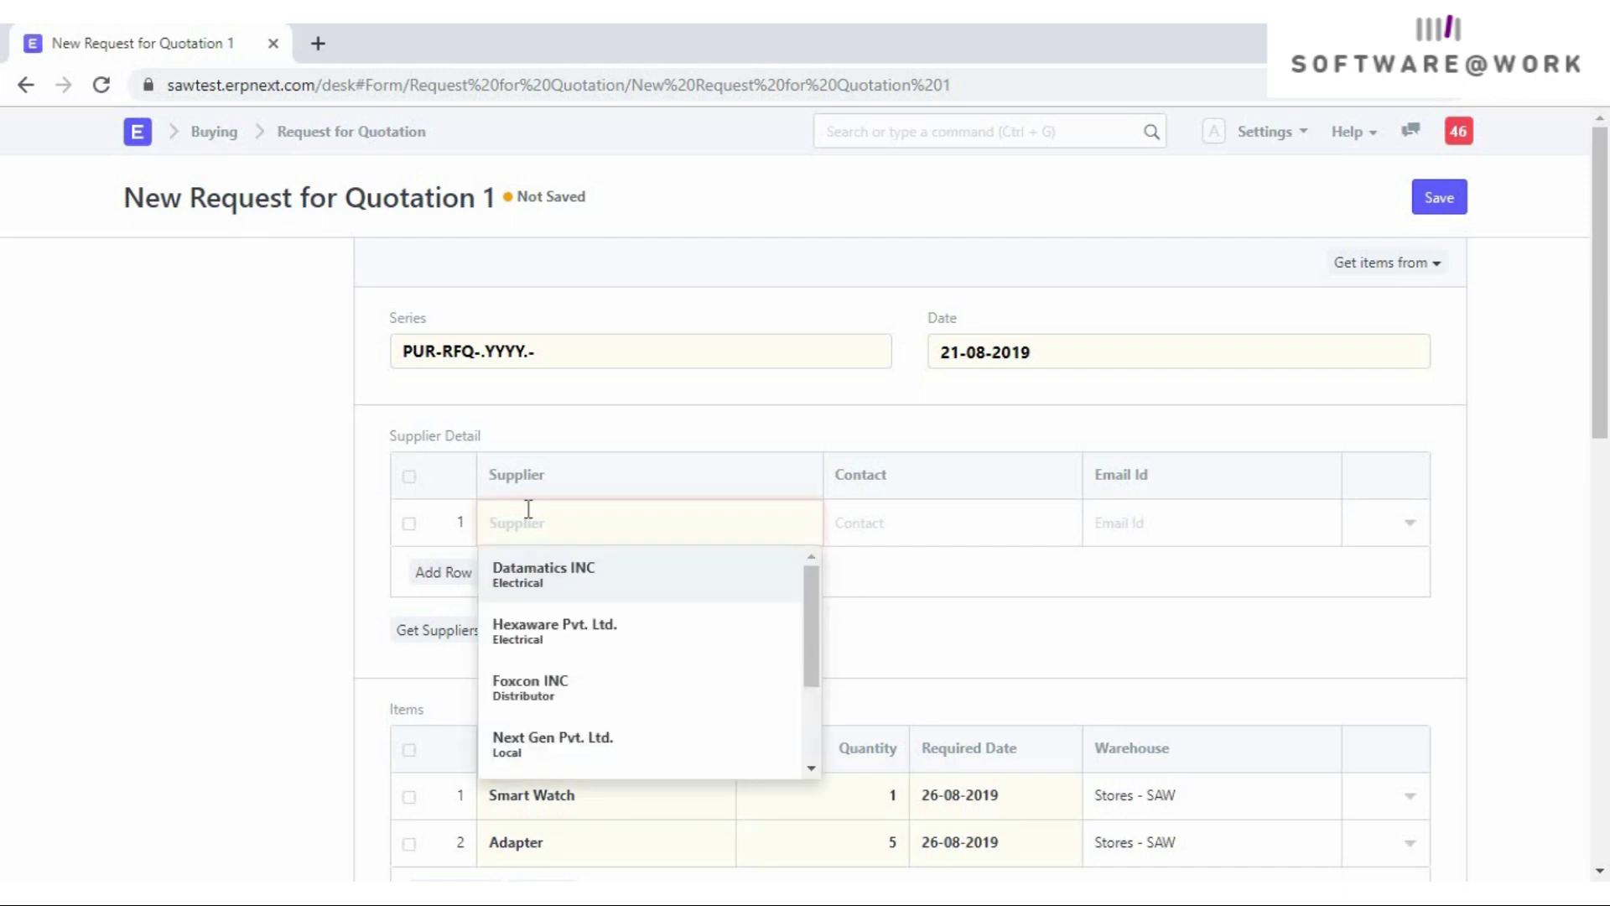
{"action": "left_click", "coordinate": [500, 568]}
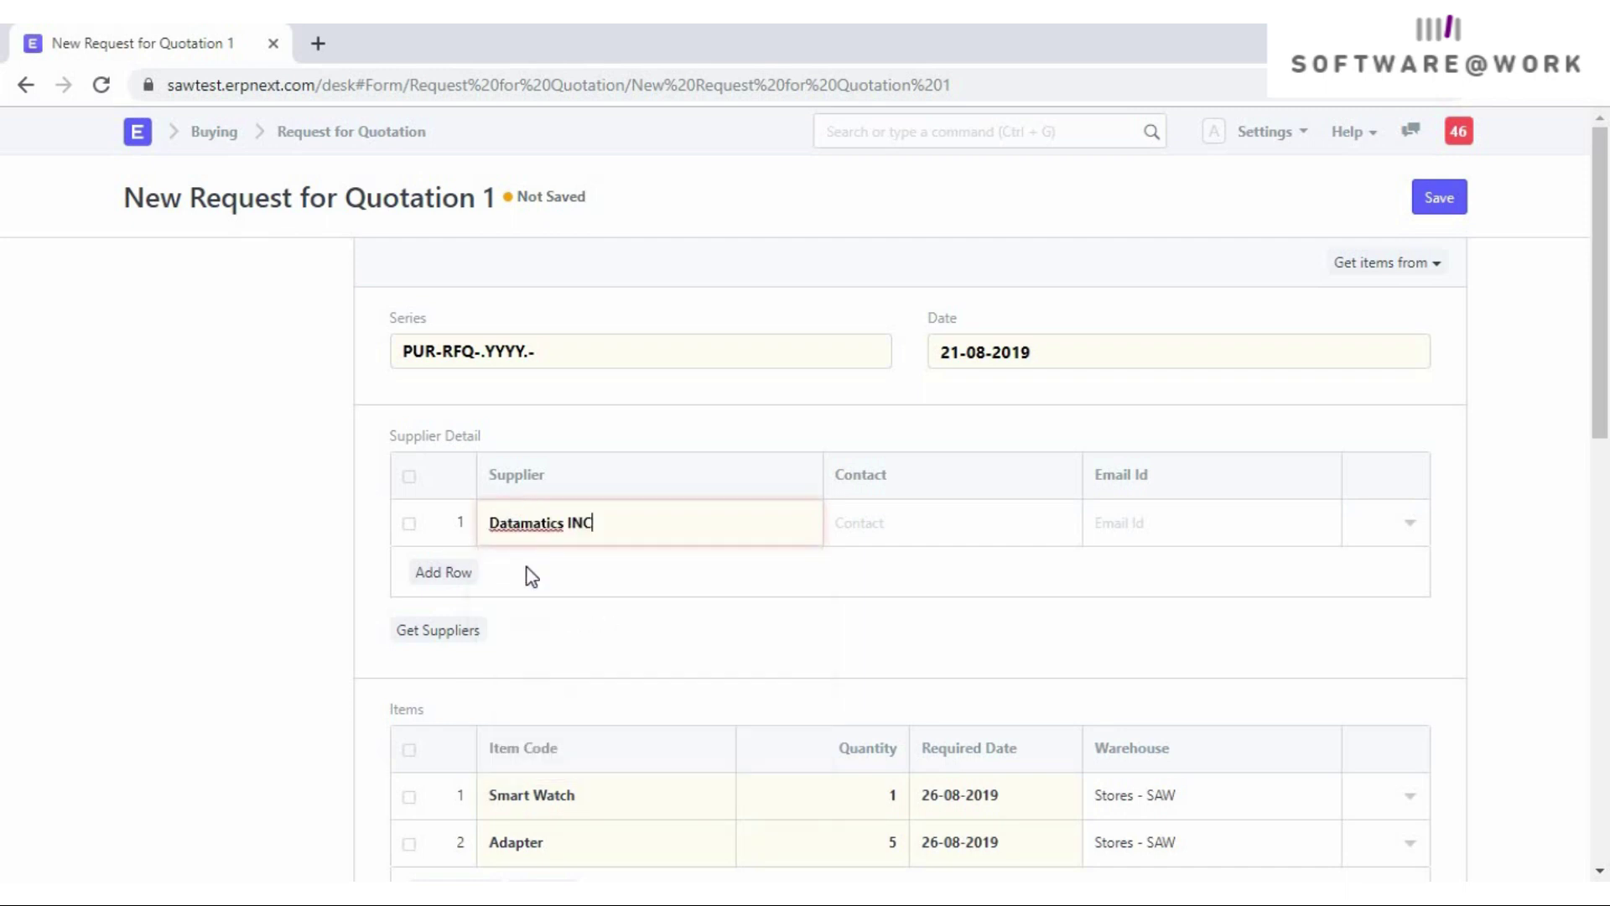
{"action": "left_click", "coordinate": [449, 574]}
{"action": "left_click", "coordinate": [523, 570]}
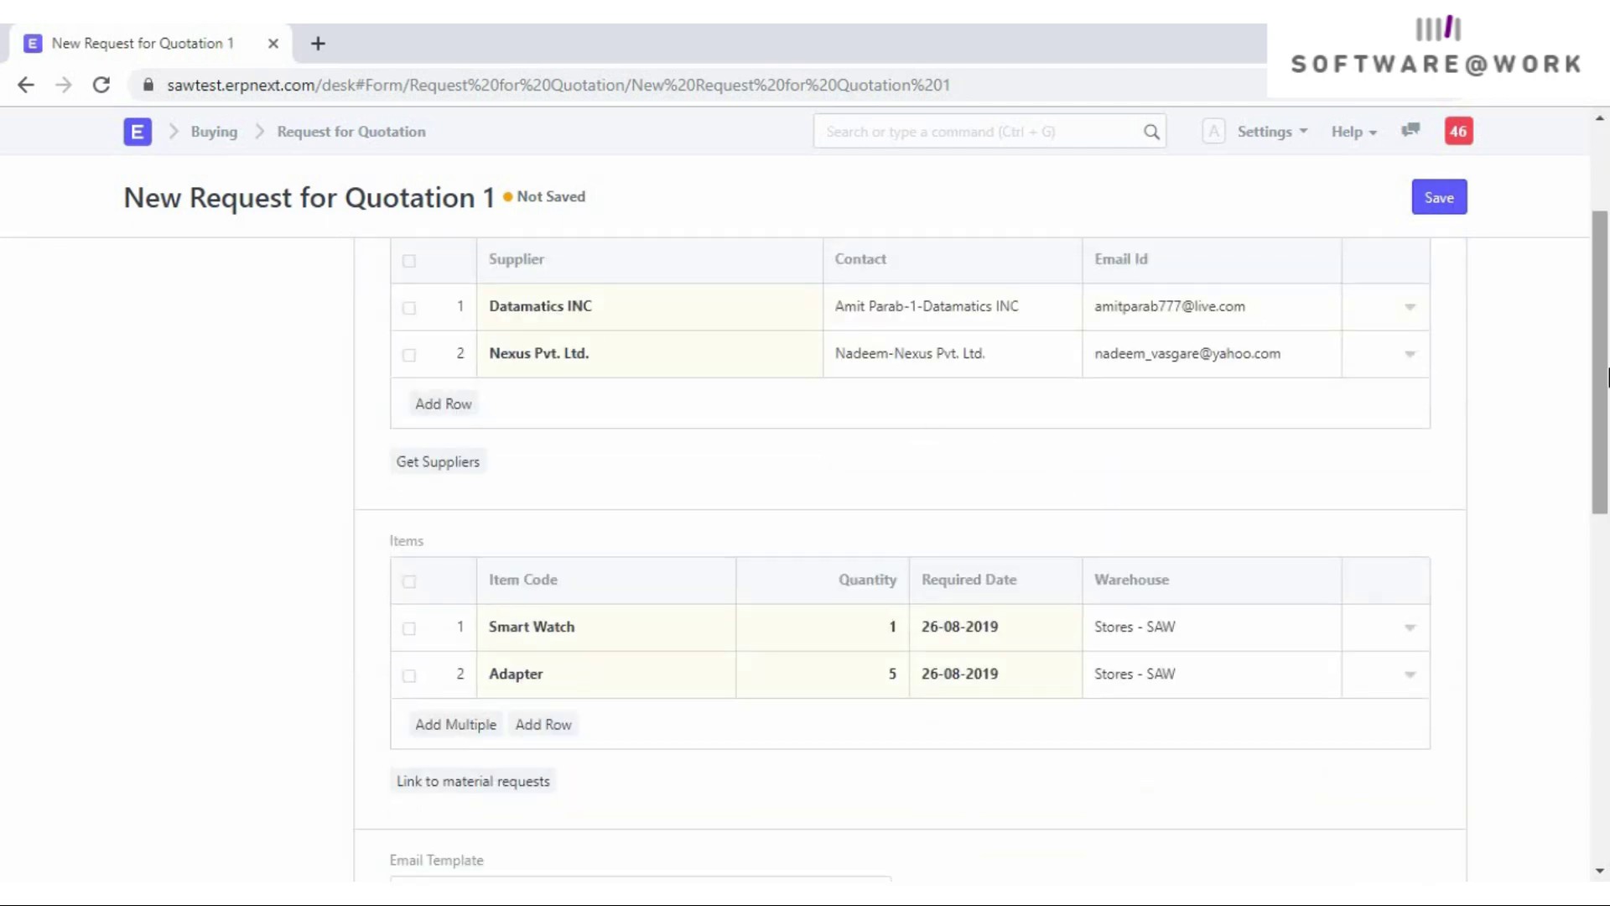
- Save the request for quotation and submit it permanently
{"action": "left_click_drag", "start_coordinate": [1608, 402], "coordinate": [1608, 316]}
{"action": "left_click", "coordinate": [1440, 198]}
{"action": "left_click", "coordinate": [1436, 198]}
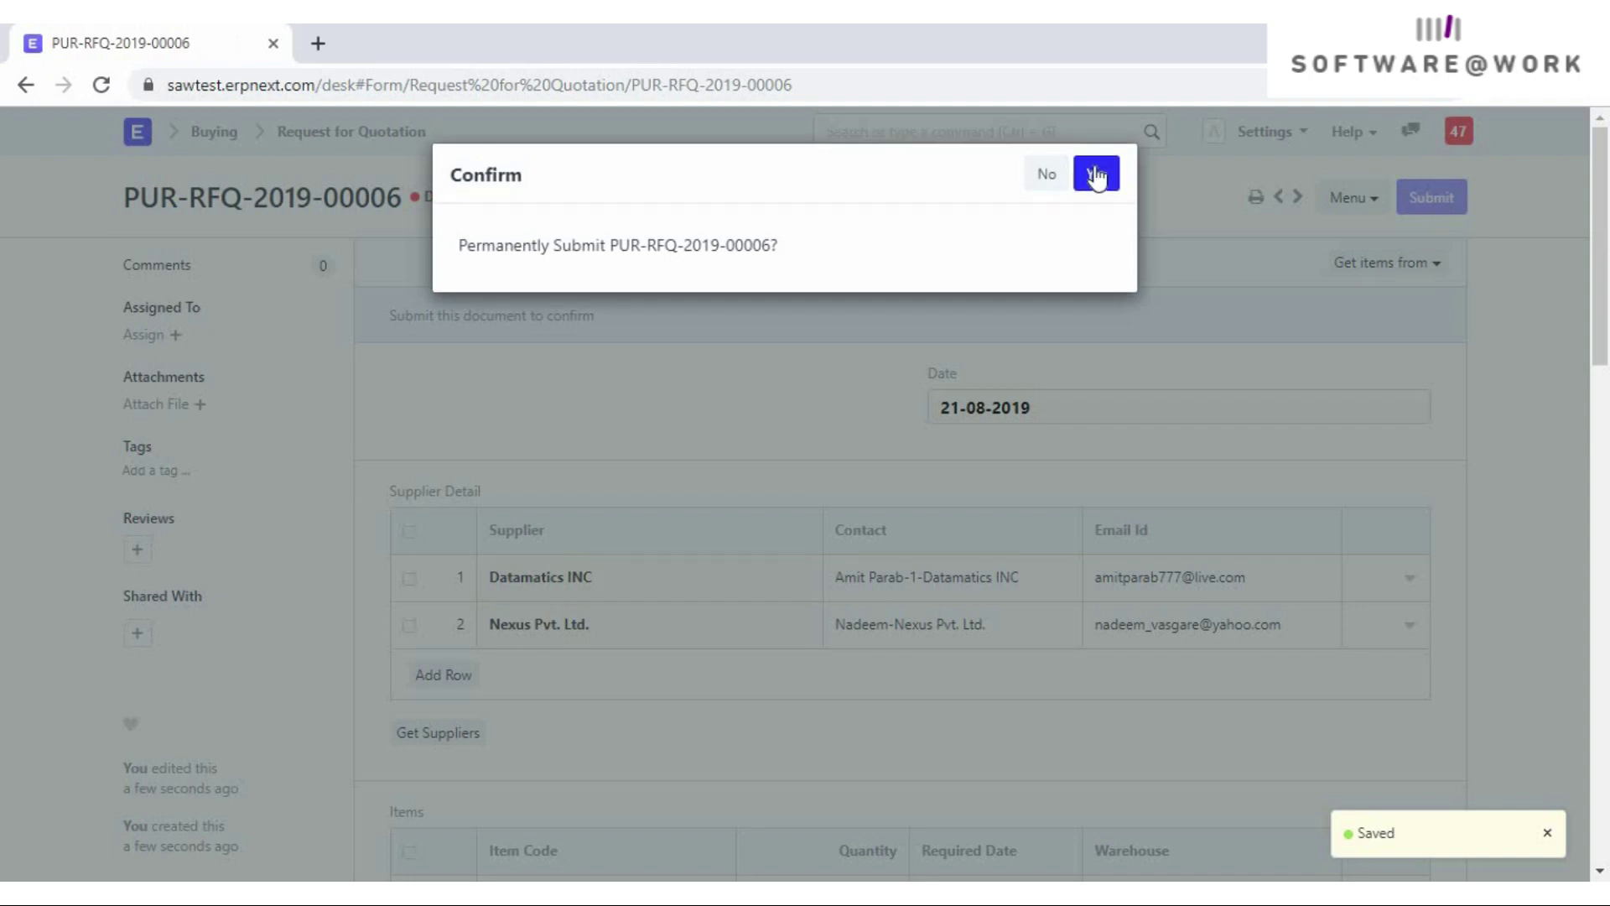
{"action": "left_click", "coordinate": [1095, 172]}
{"action": "left_click", "coordinate": [1379, 209]}
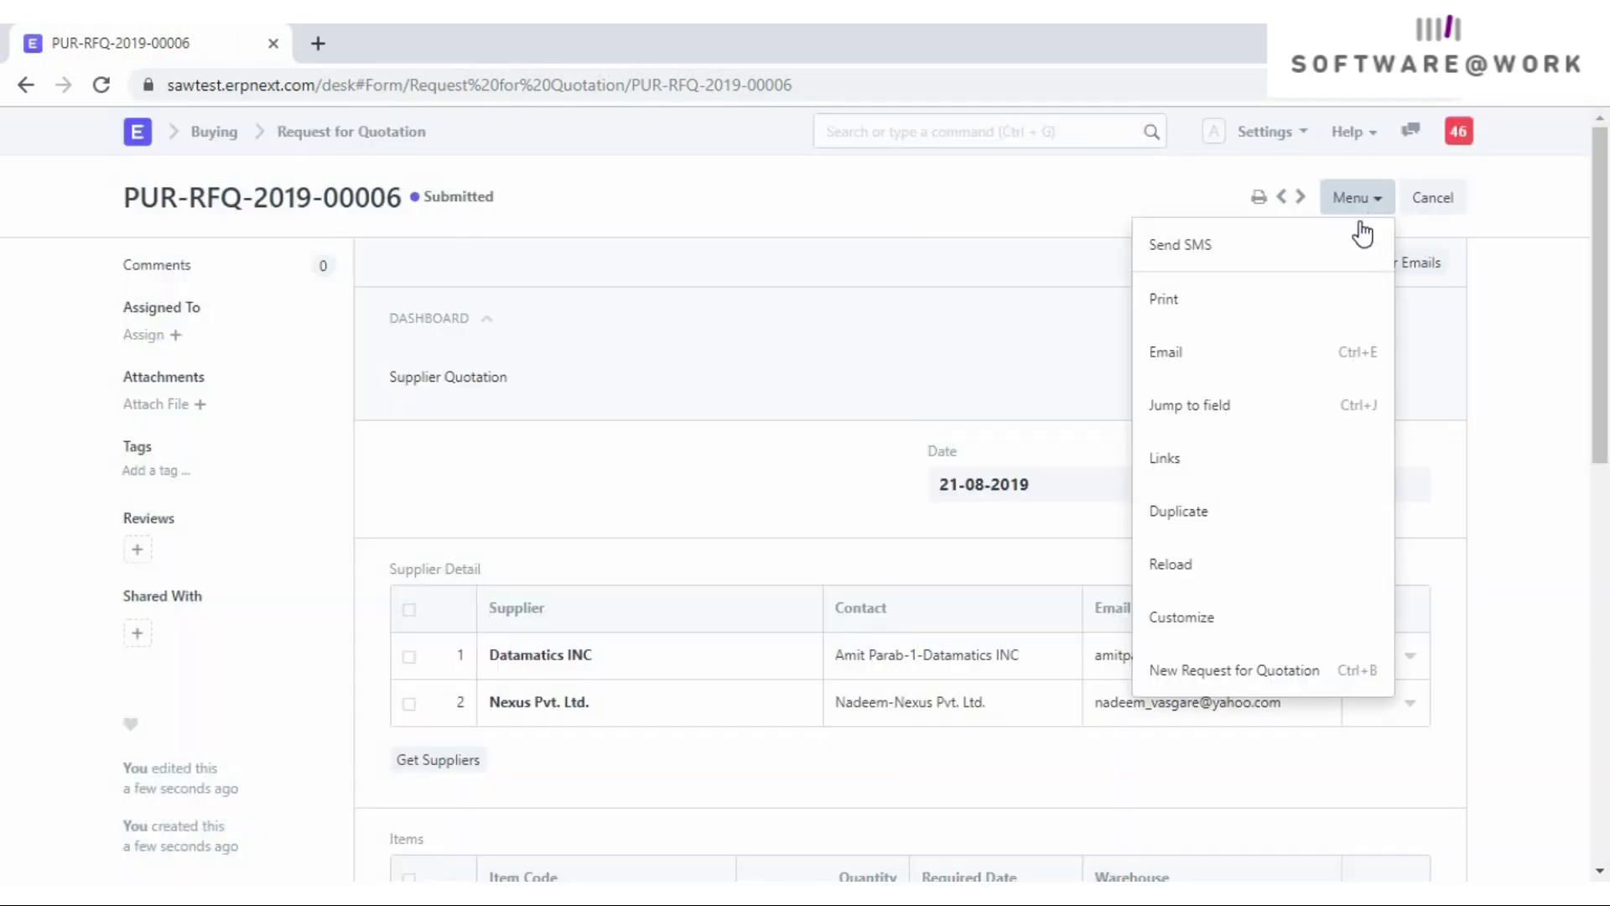
{"action": "left_click", "coordinate": [1172, 357]}
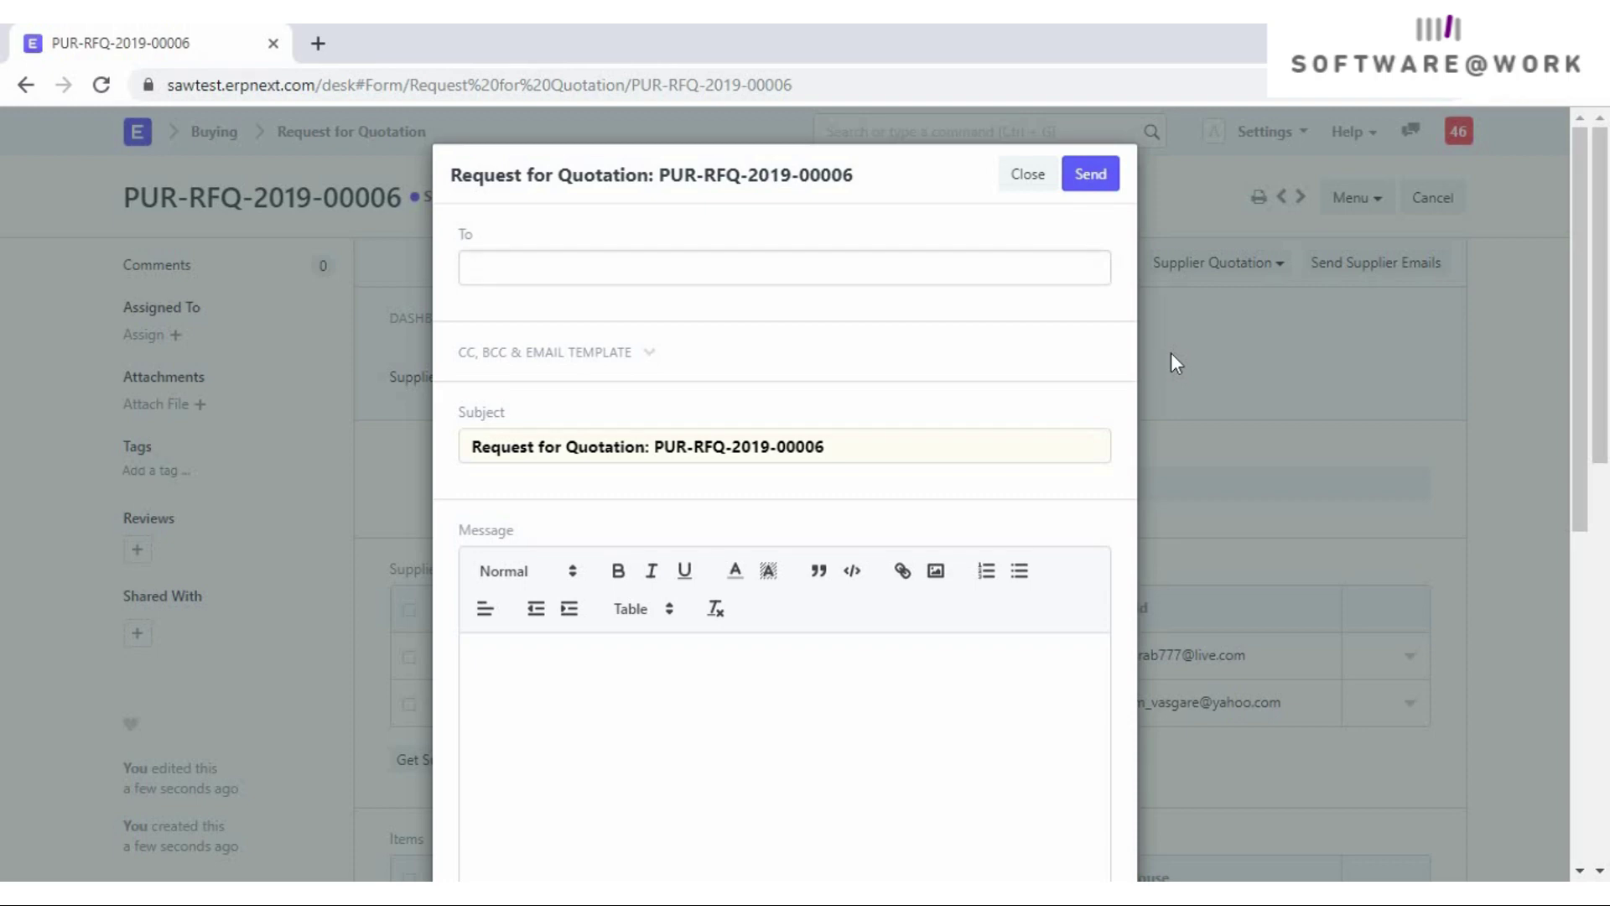
{"action": "left_click", "coordinate": [1030, 172]}
- Send the request for quotation by email to its suppliers and dismiss the message
{"action": "left_click", "coordinate": [1176, 310]}
{"action": "mouse_move", "coordinate": [1603, 302]}
{"action": "left_mouse_down"}
{"action": "mouse_move", "coordinate": [1607, 663]}
{"action": "mouse_move", "coordinate": [1606, 300]}
{"action": "left_mouse_up"}
{"action": "left_click", "coordinate": [1441, 198]}
{"action": "left_click", "coordinate": [1361, 265]}
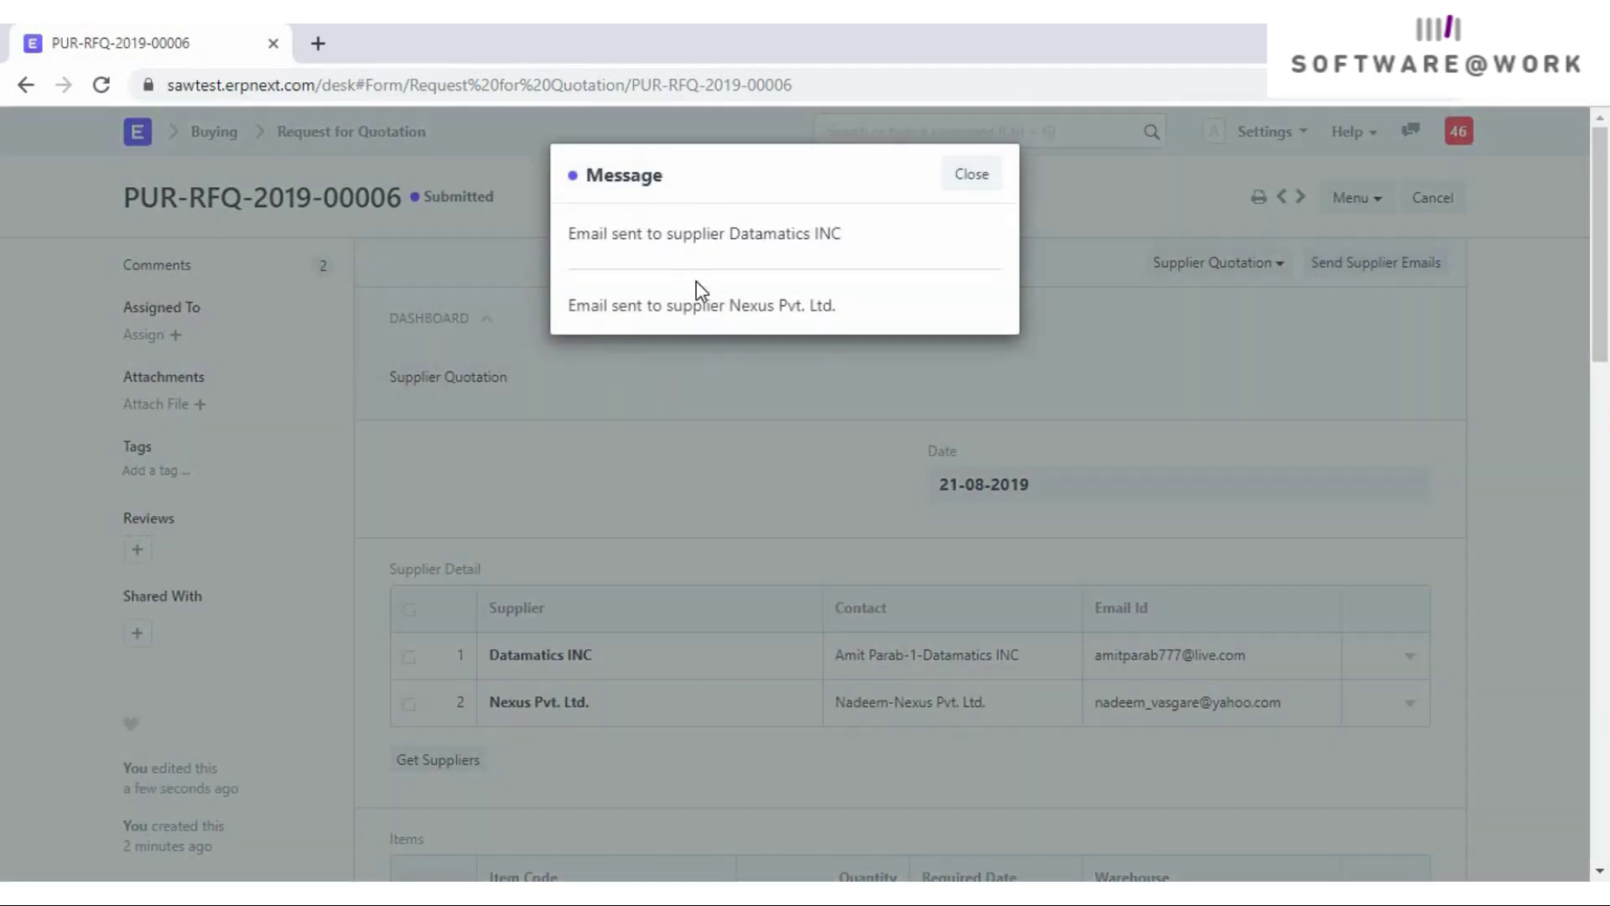
{"action": "left_click", "coordinate": [968, 181]}
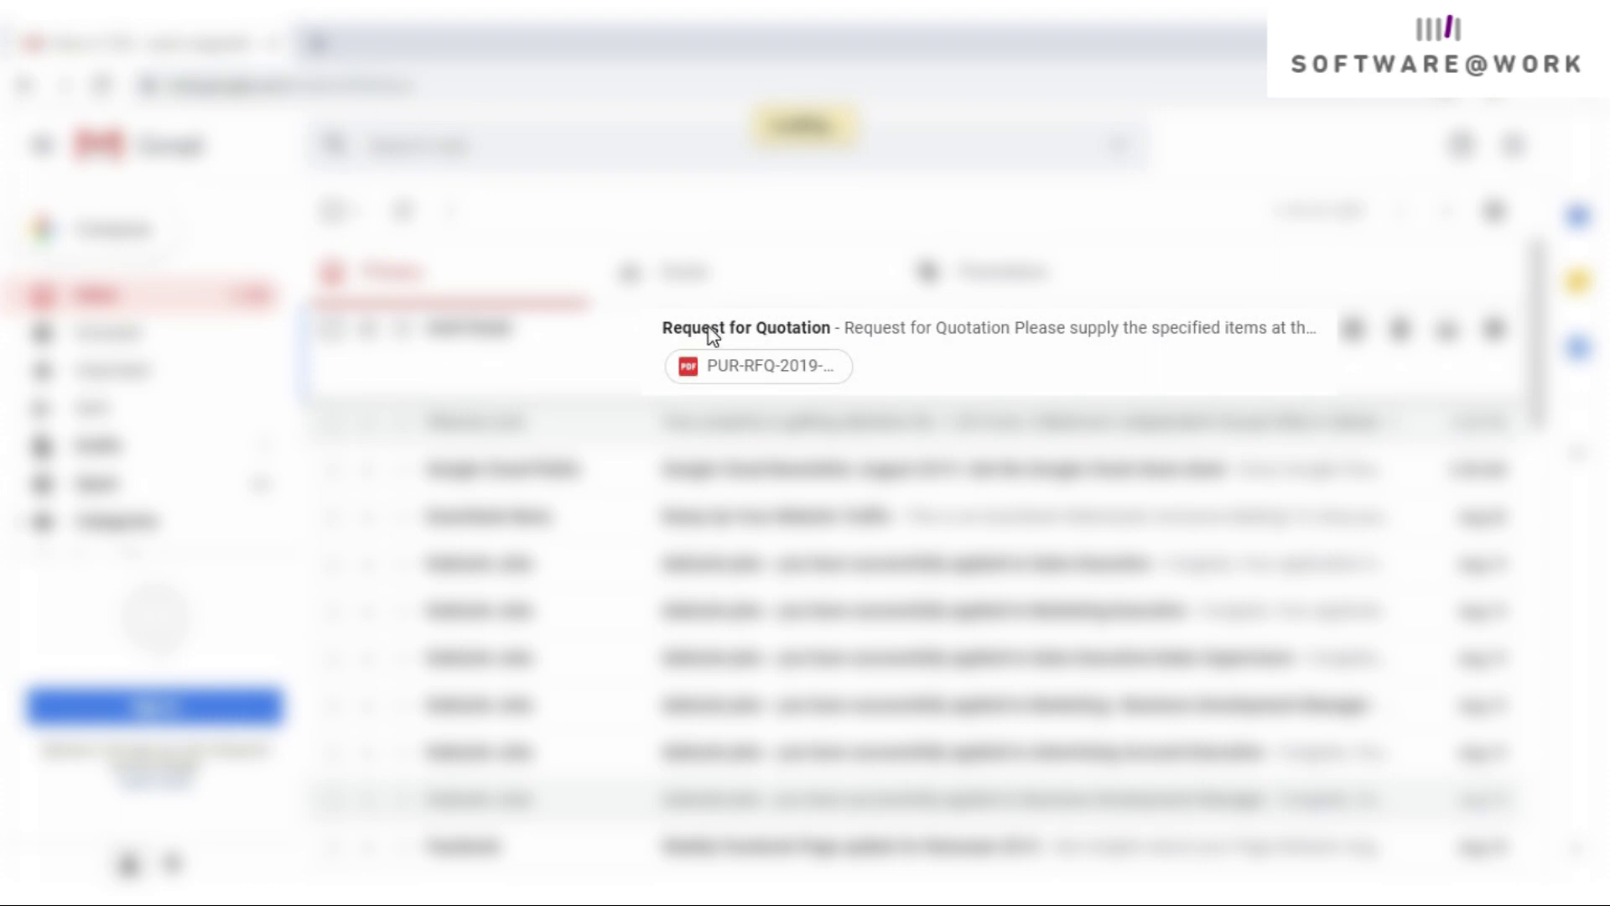
- In the supplier's Gmail inbox, open the Request for Quotation email and set a new account password through its link
{"action": "left_click", "coordinate": [710, 336]}
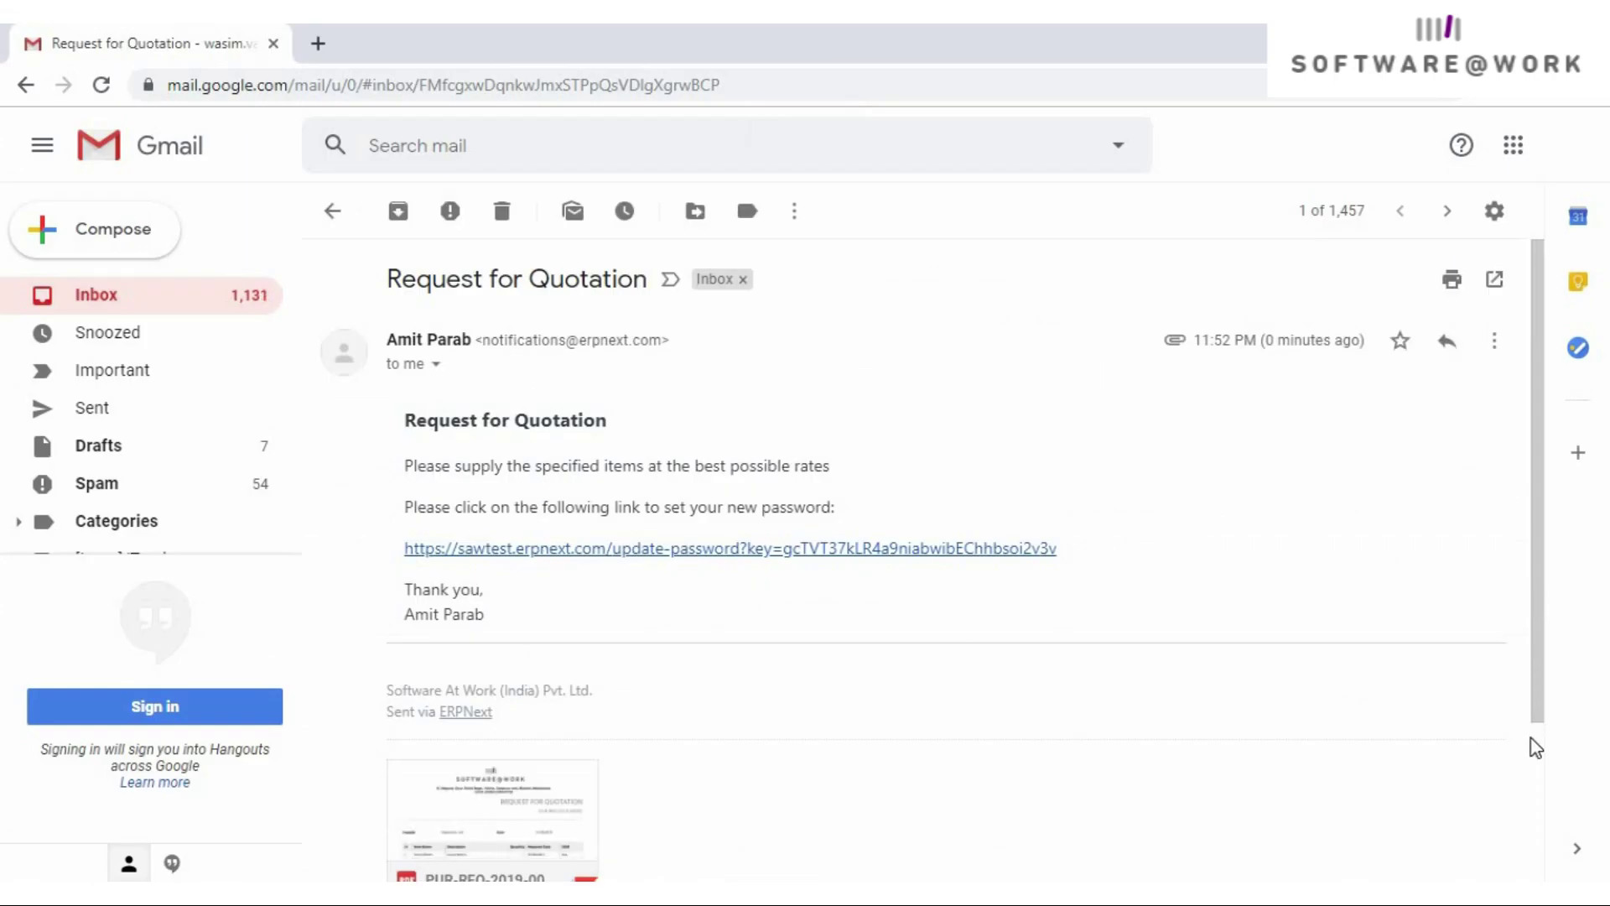
{"action": "scroll", "coordinate": [1535, 747], "scroll_direction": "down", "scroll_amount": 2}
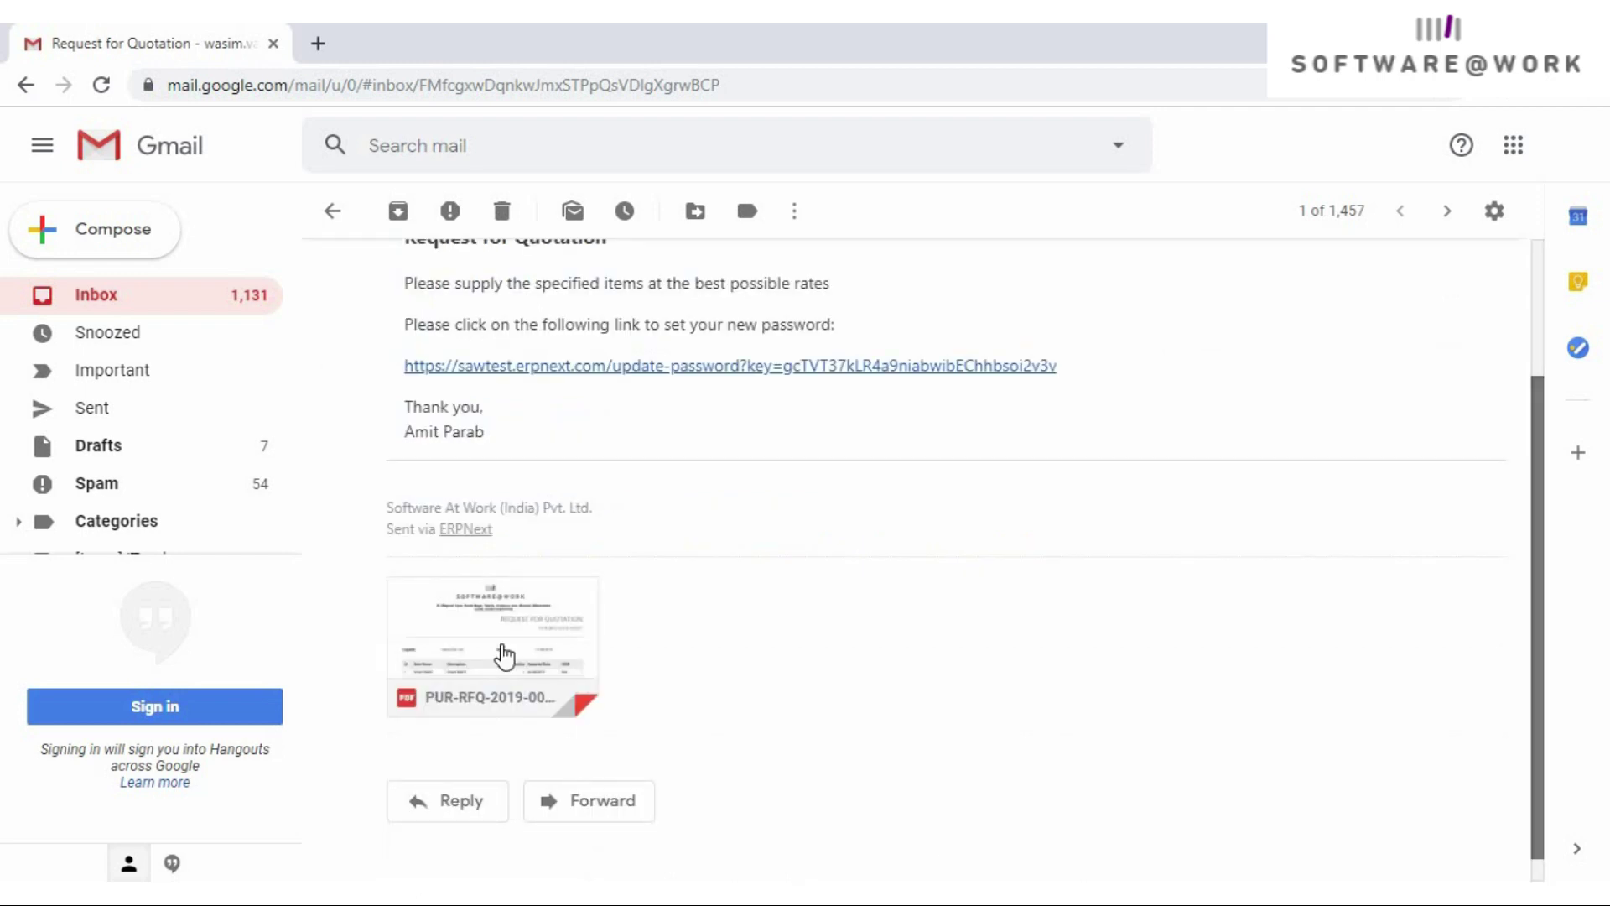
{"action": "left_click", "coordinate": [634, 359]}
{"action": "type", "text": "•••"}
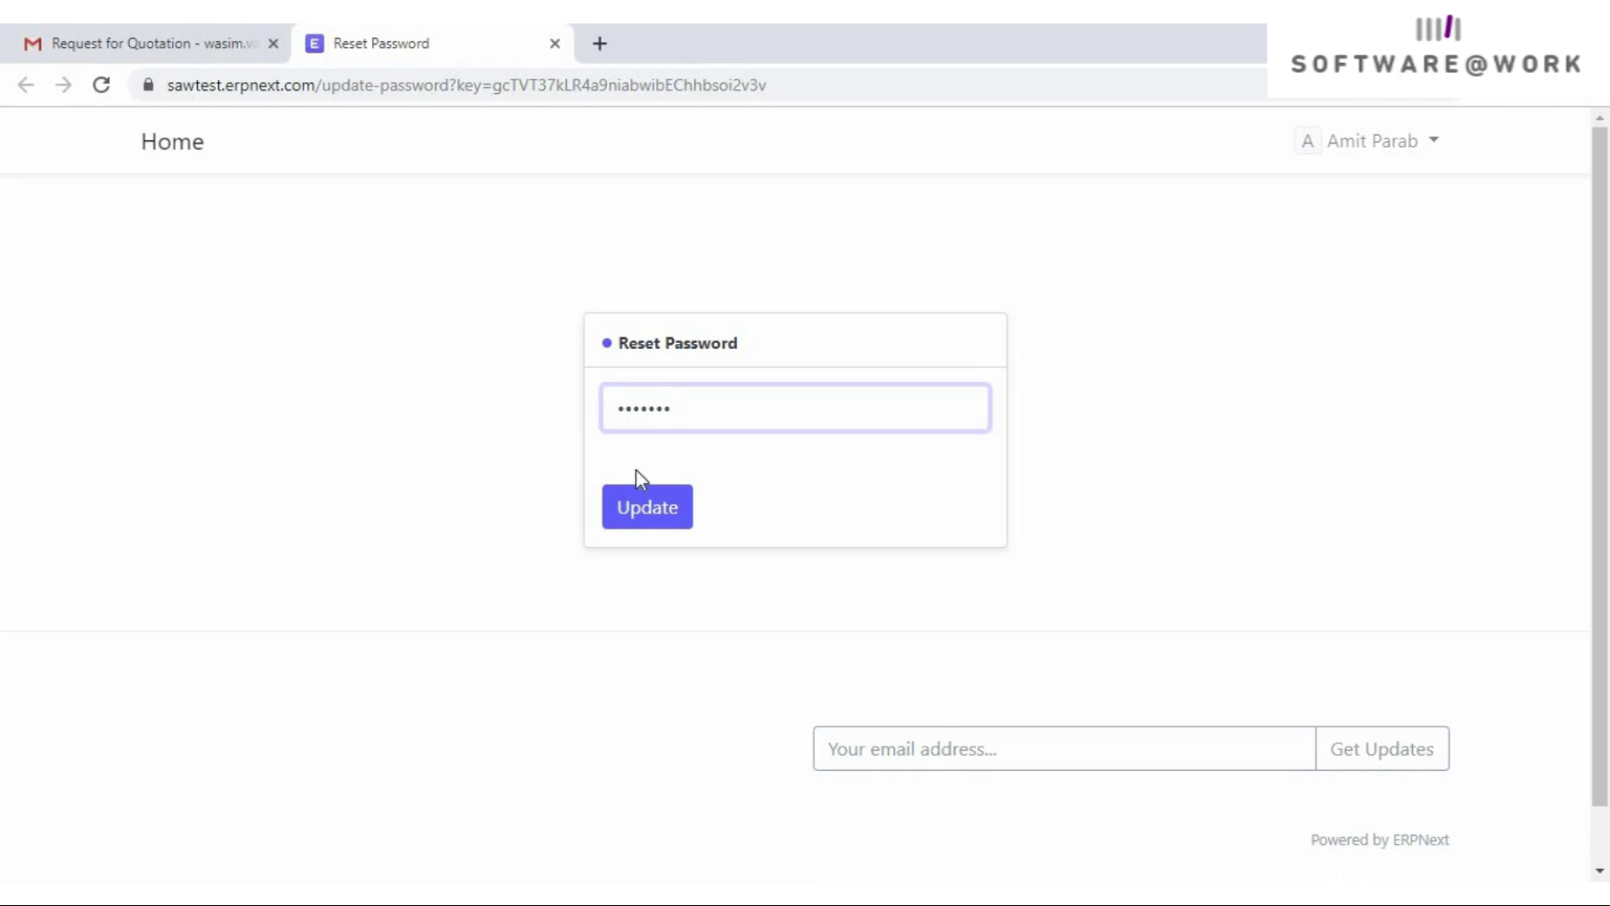
{"action": "left_click", "coordinate": [645, 506]}
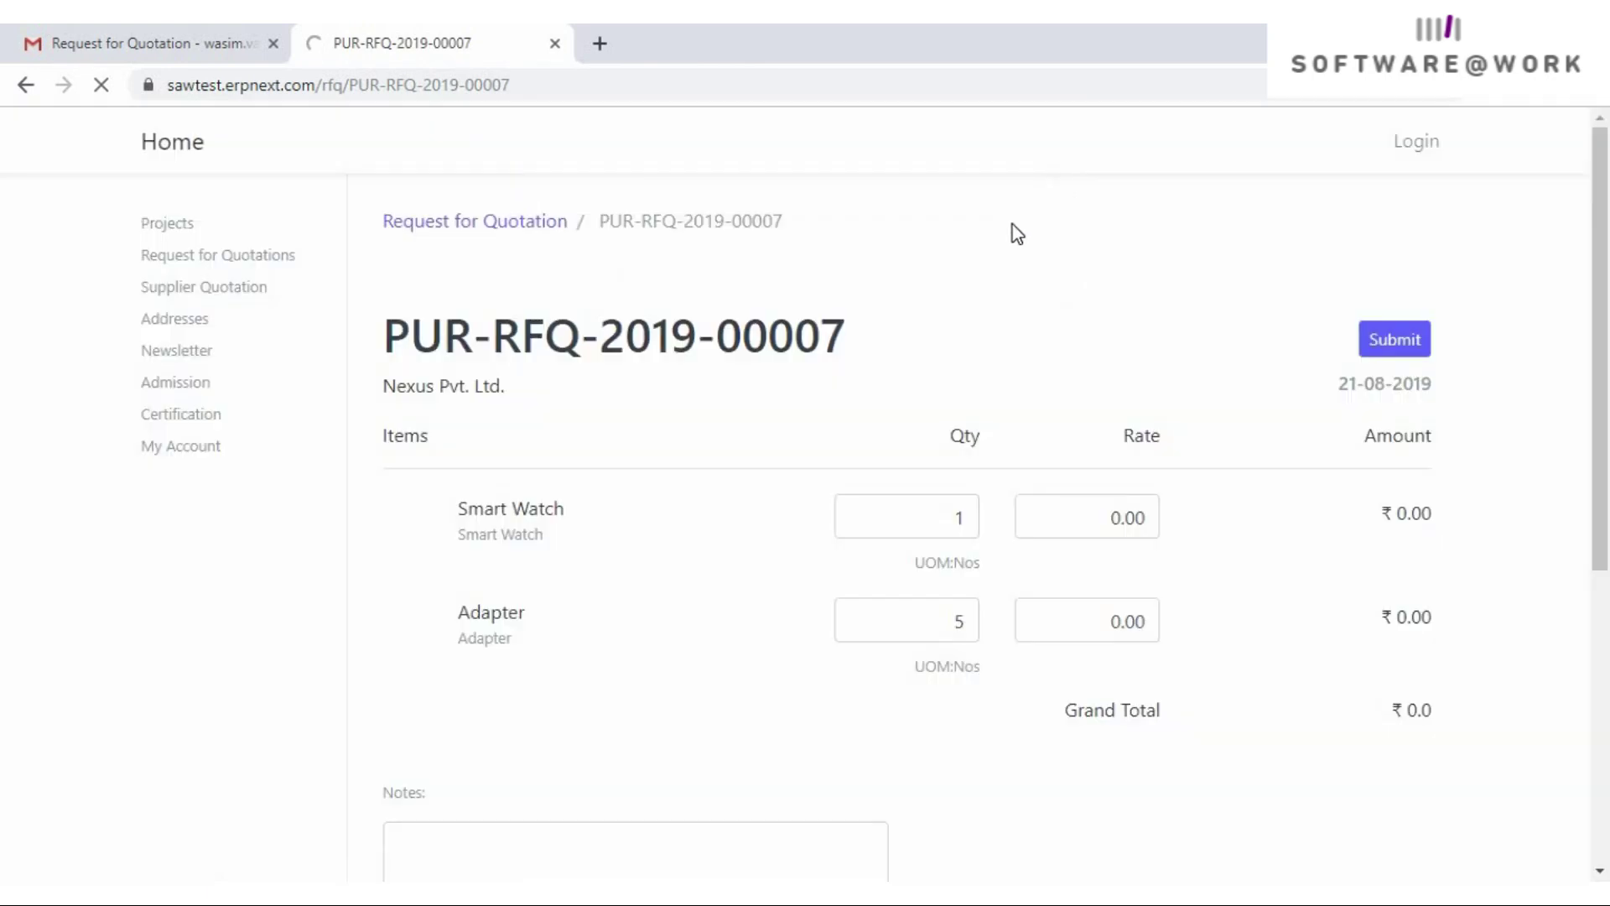
- Quote rates of 10000 for the Smart Watch and 250 for the Adapter, and submit the supplier's quotation
{"action": "scroll", "coordinate": [1606, 344], "scroll_direction": "down", "scroll_amount": 1}
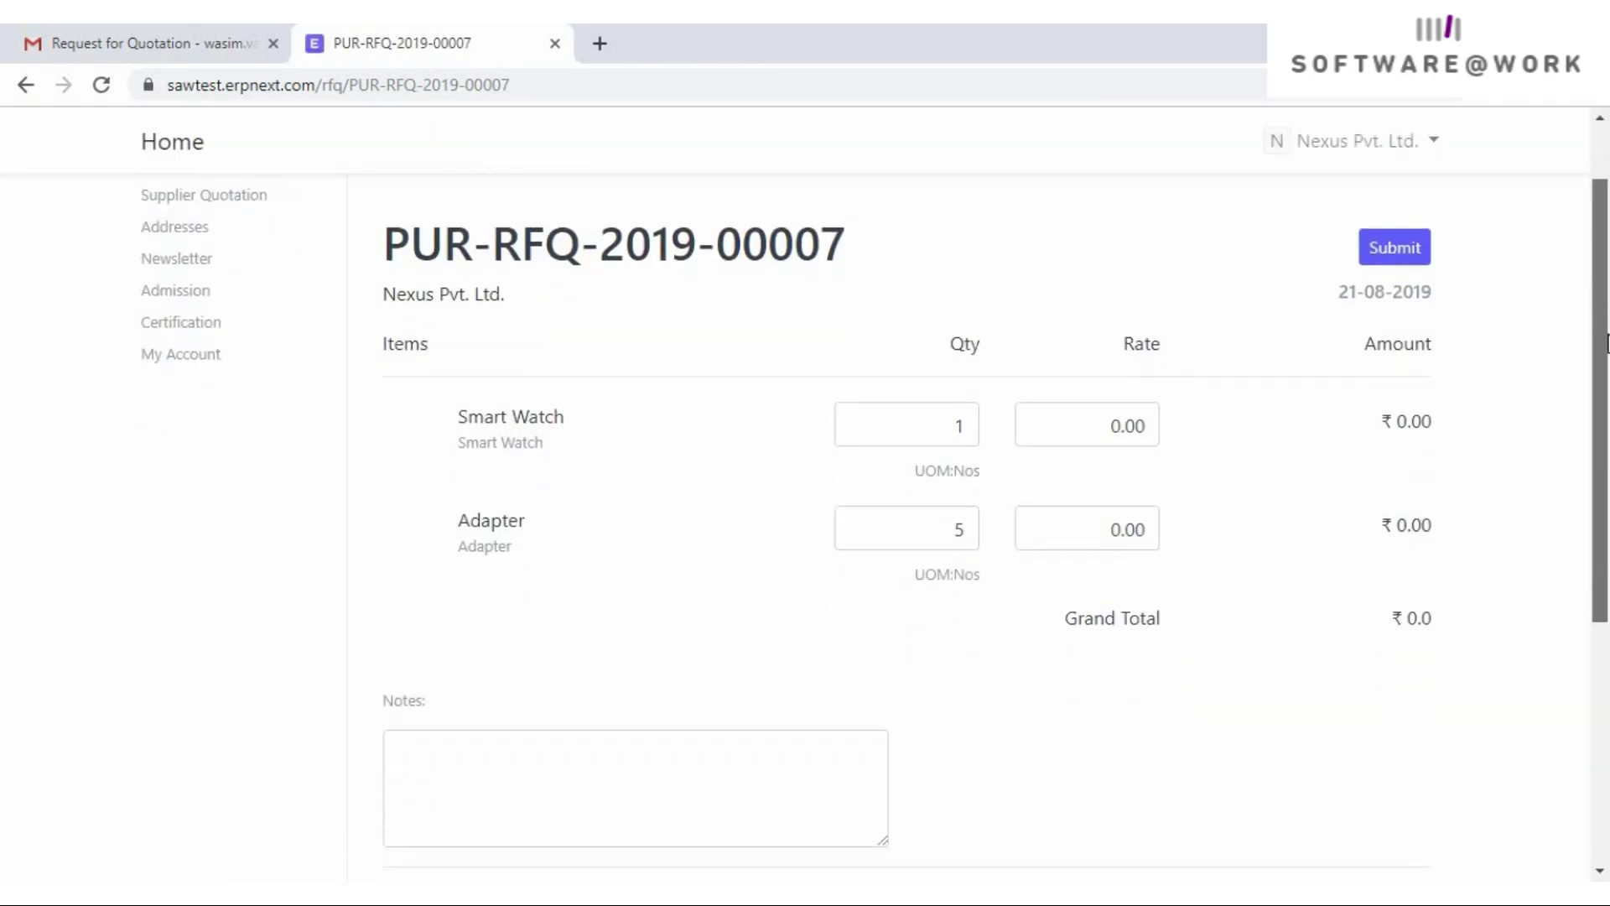
{"action": "left_click", "coordinate": [1099, 425]}
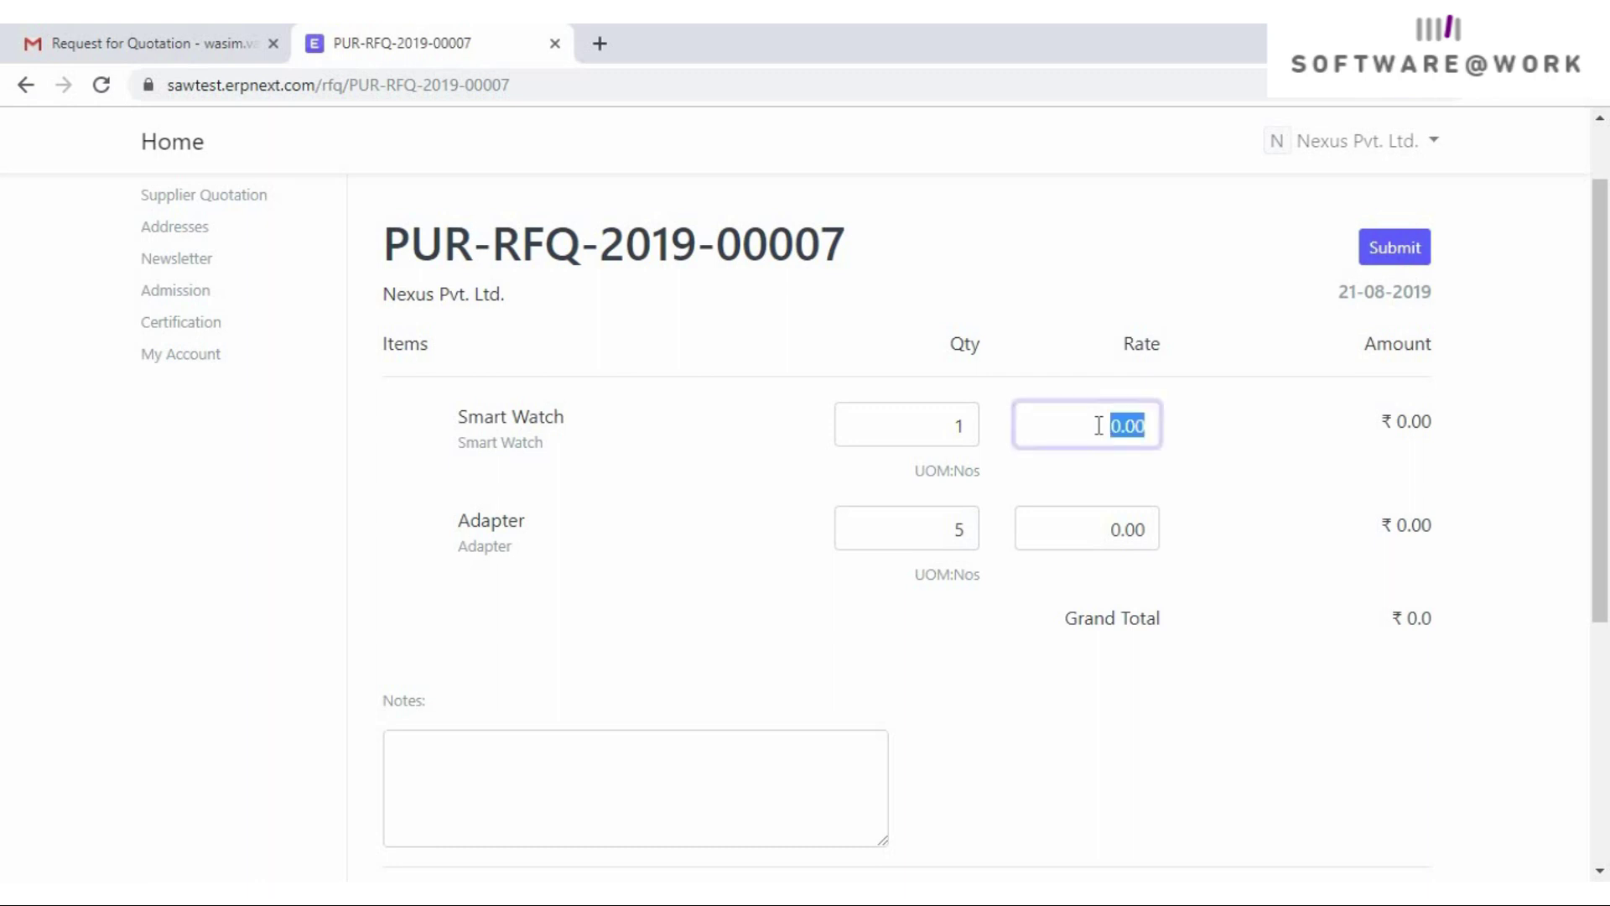
{"action": "type", "text": "10000"}
{"action": "left_click", "coordinate": [1104, 523]}
{"action": "type", "text": "250"}
{"action": "left_click", "coordinate": [1240, 580]}
{"action": "left_click", "coordinate": [1395, 252]}
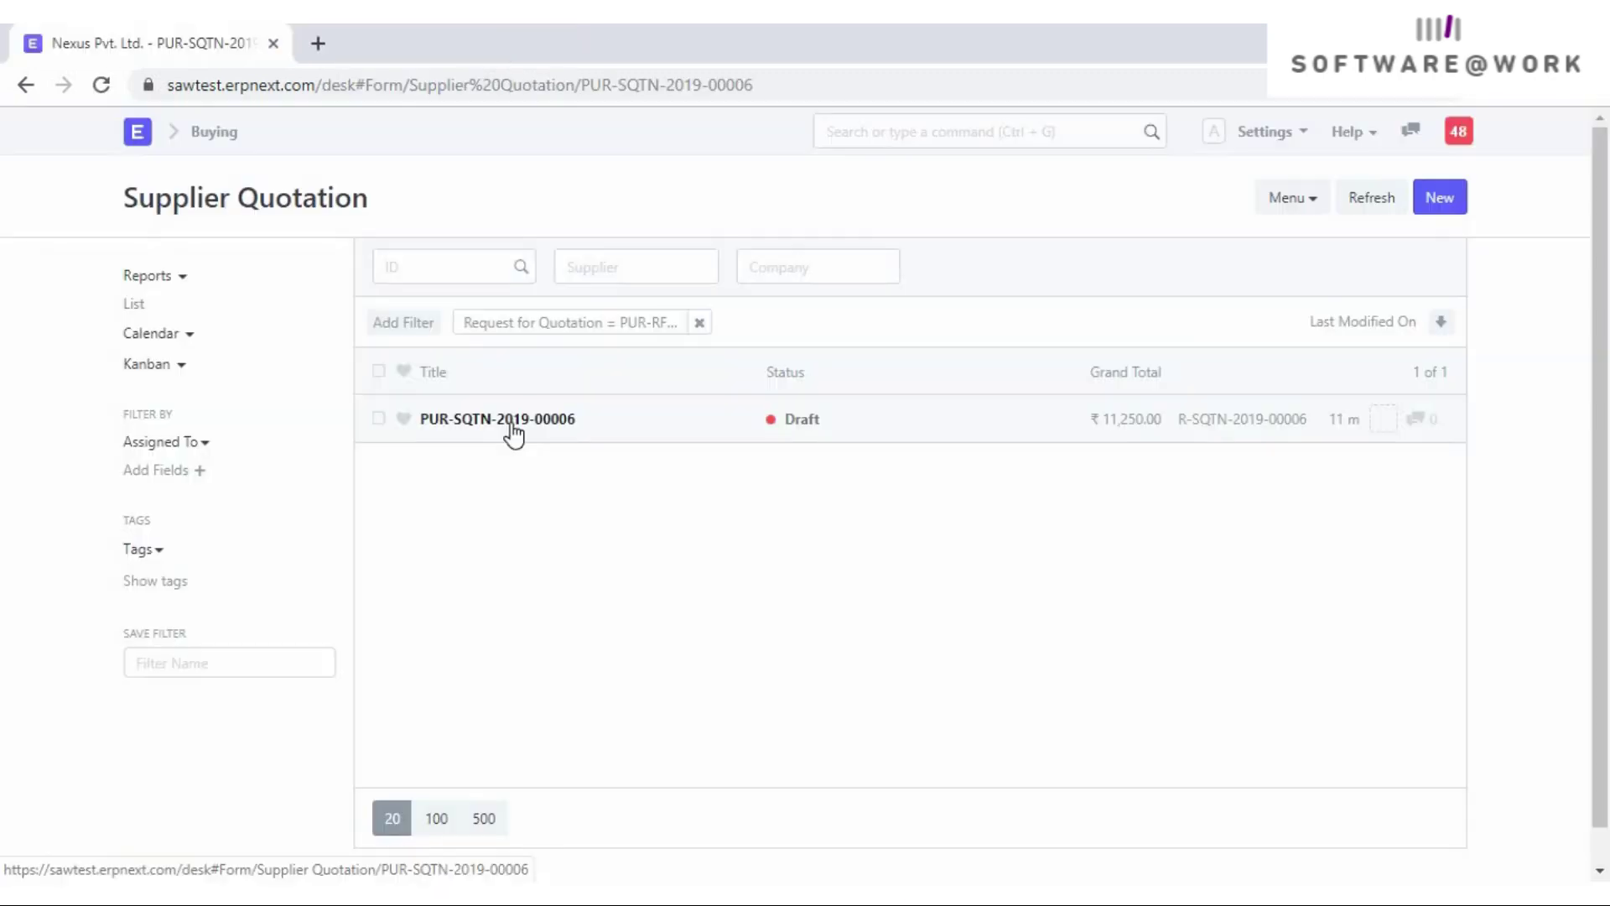
- In the Nexus Pvt. Ltd. draft supplier quotation, set the tax category to GST and choose a purchase taxes and charges template
{"action": "left_click", "coordinate": [512, 425]}
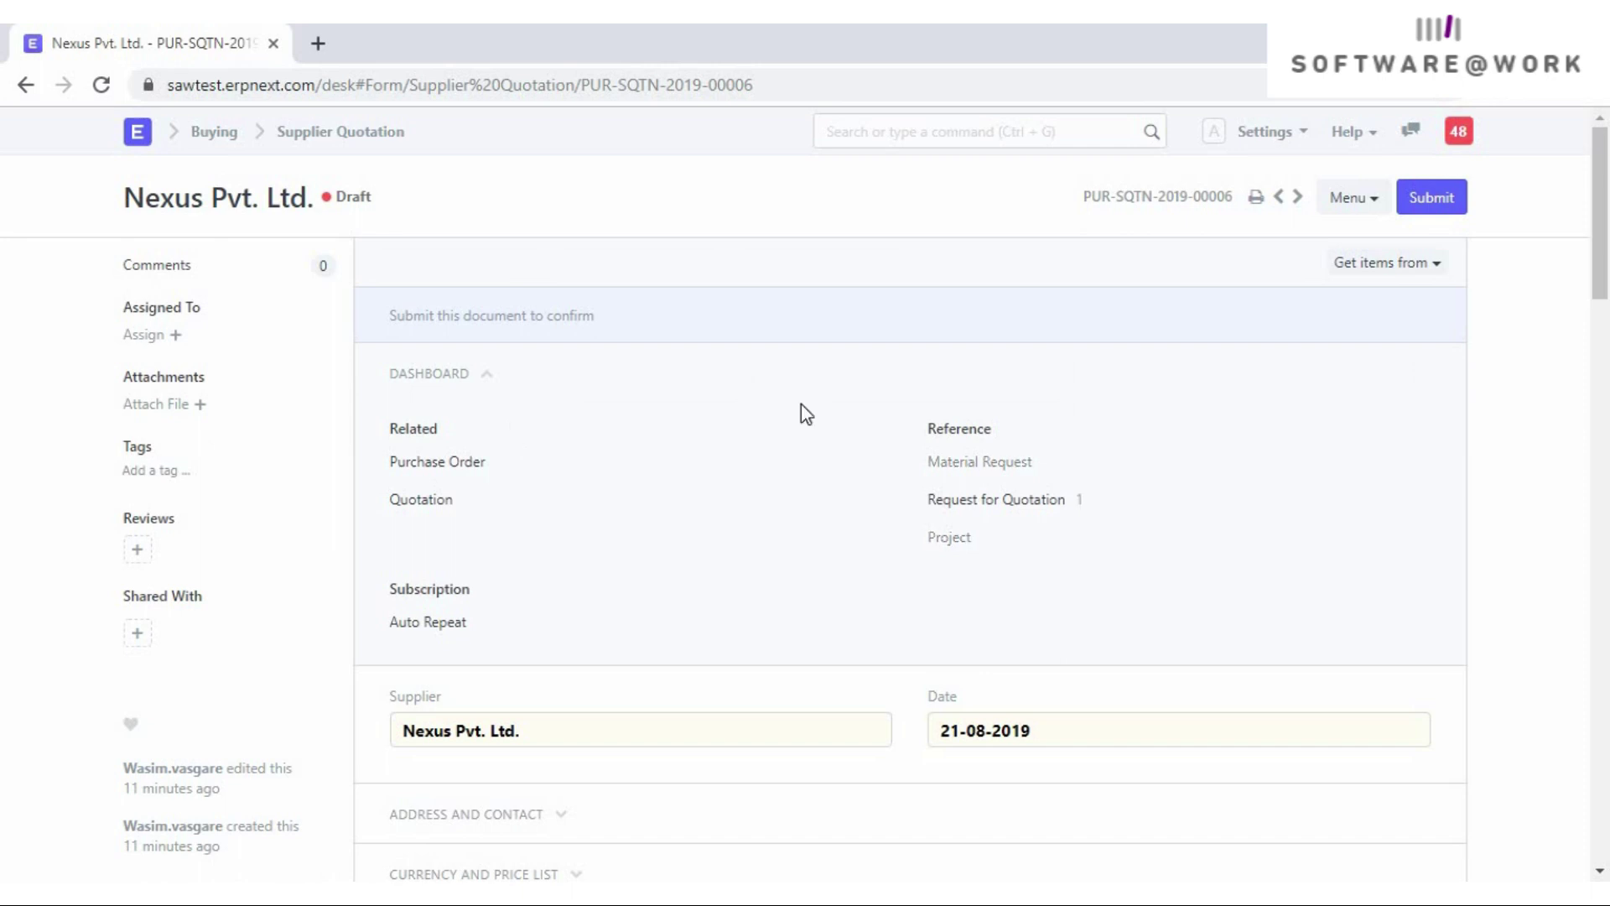
{"action": "left_click_drag", "start_coordinate": [1608, 212], "coordinate": [1608, 453]}
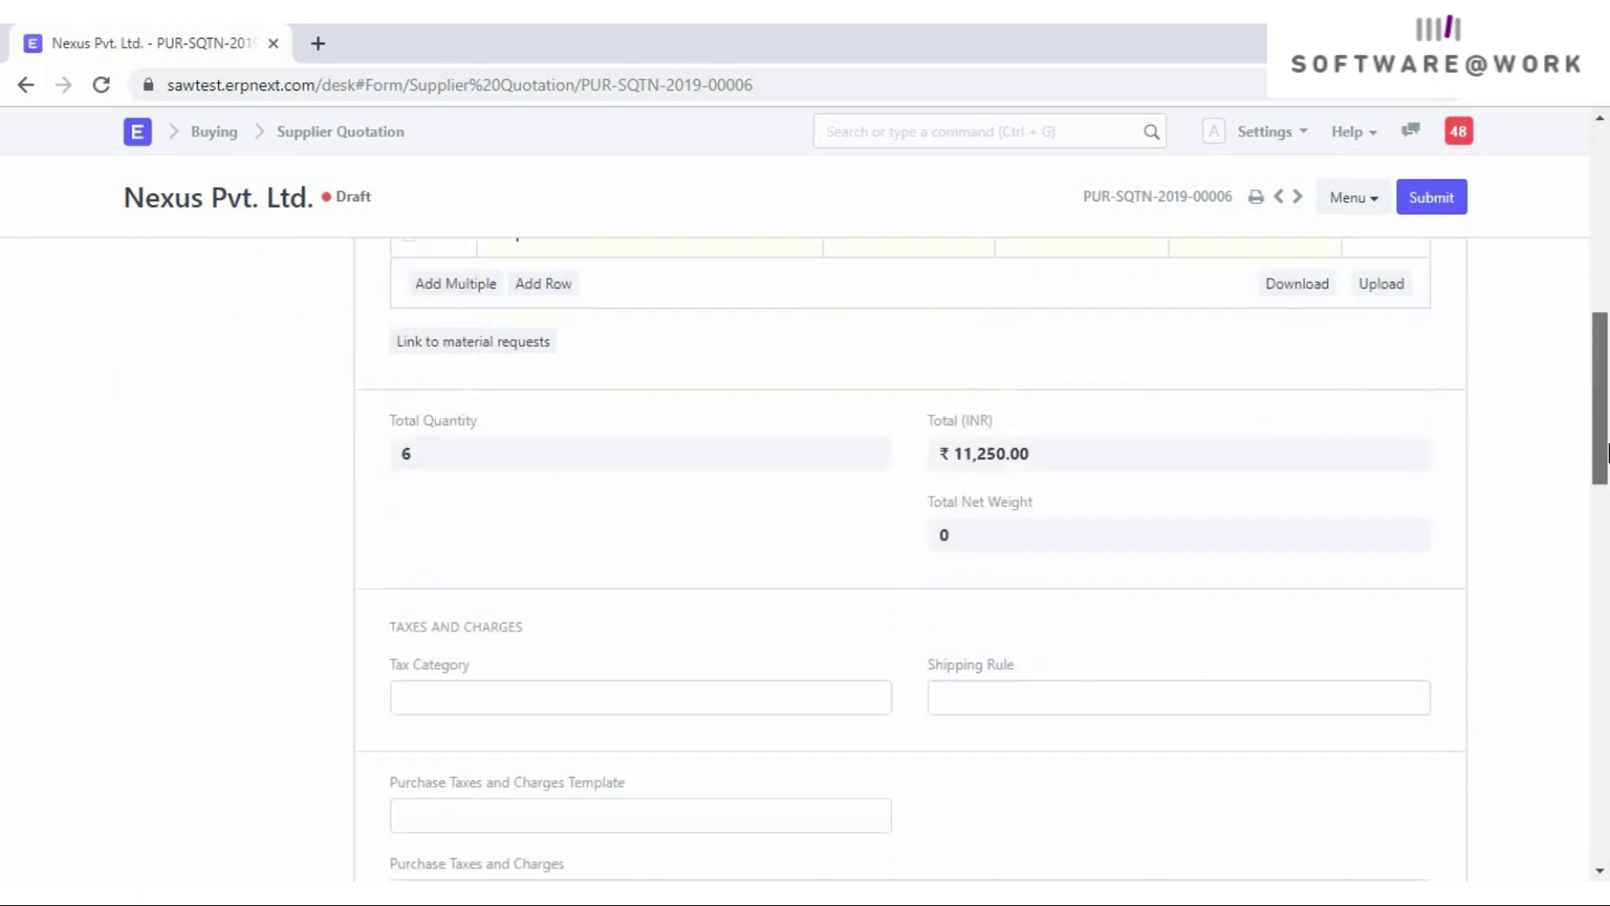
{"action": "left_click_drag", "start_coordinate": [1608, 453], "coordinate": [1608, 513]}
{"action": "left_click", "coordinate": [424, 418]}
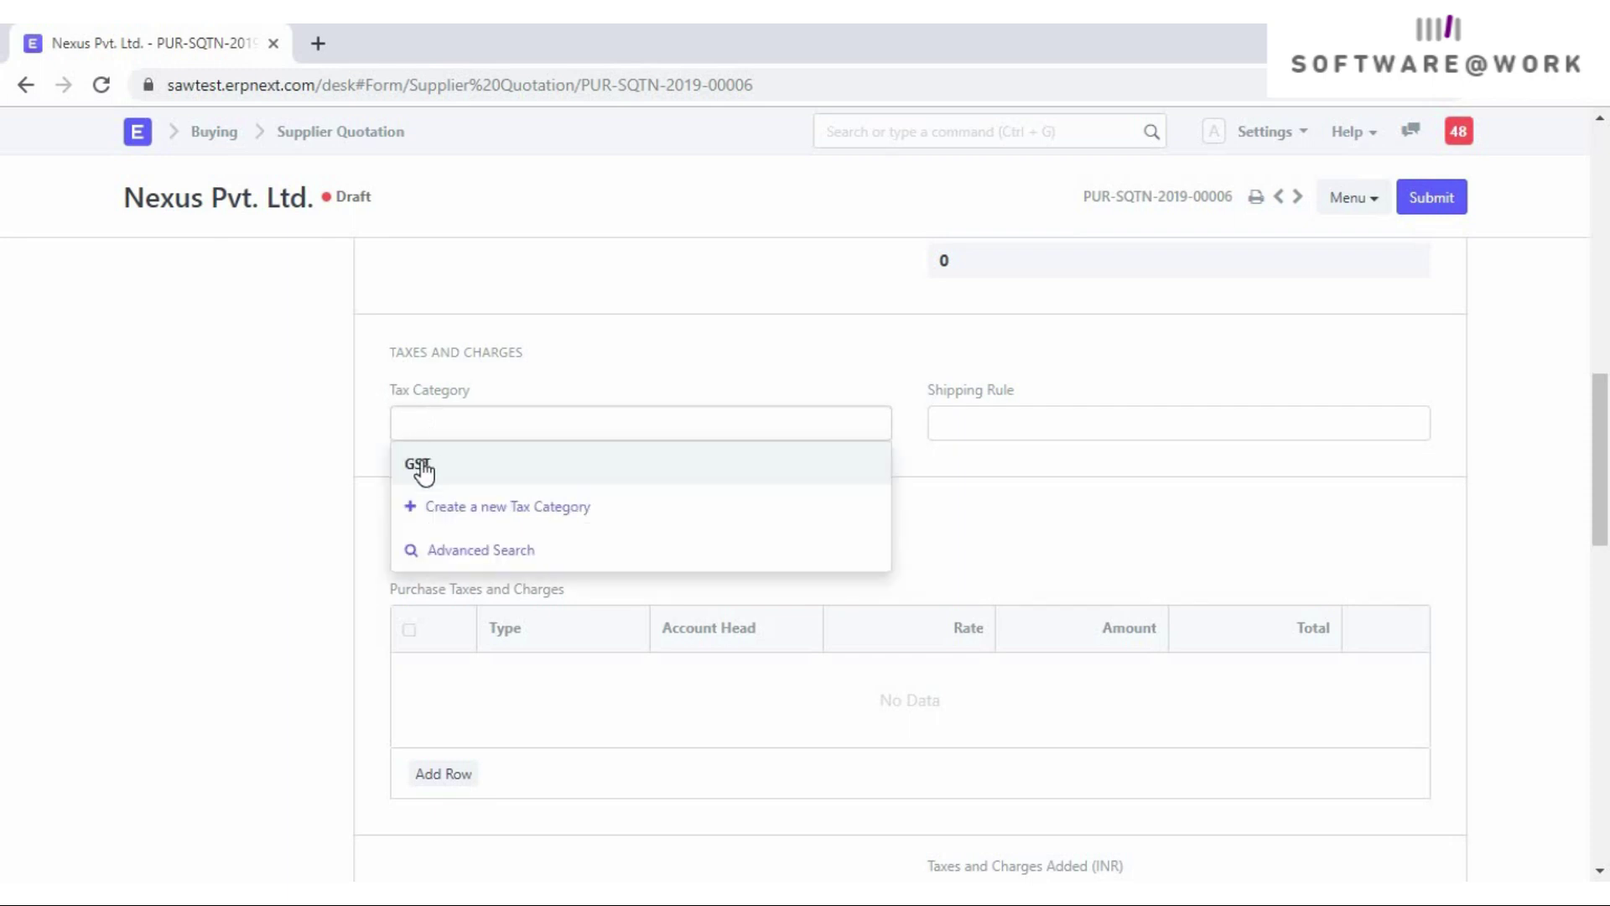
{"action": "left_click", "coordinate": [422, 467]}
{"action": "left_click", "coordinate": [474, 541]}
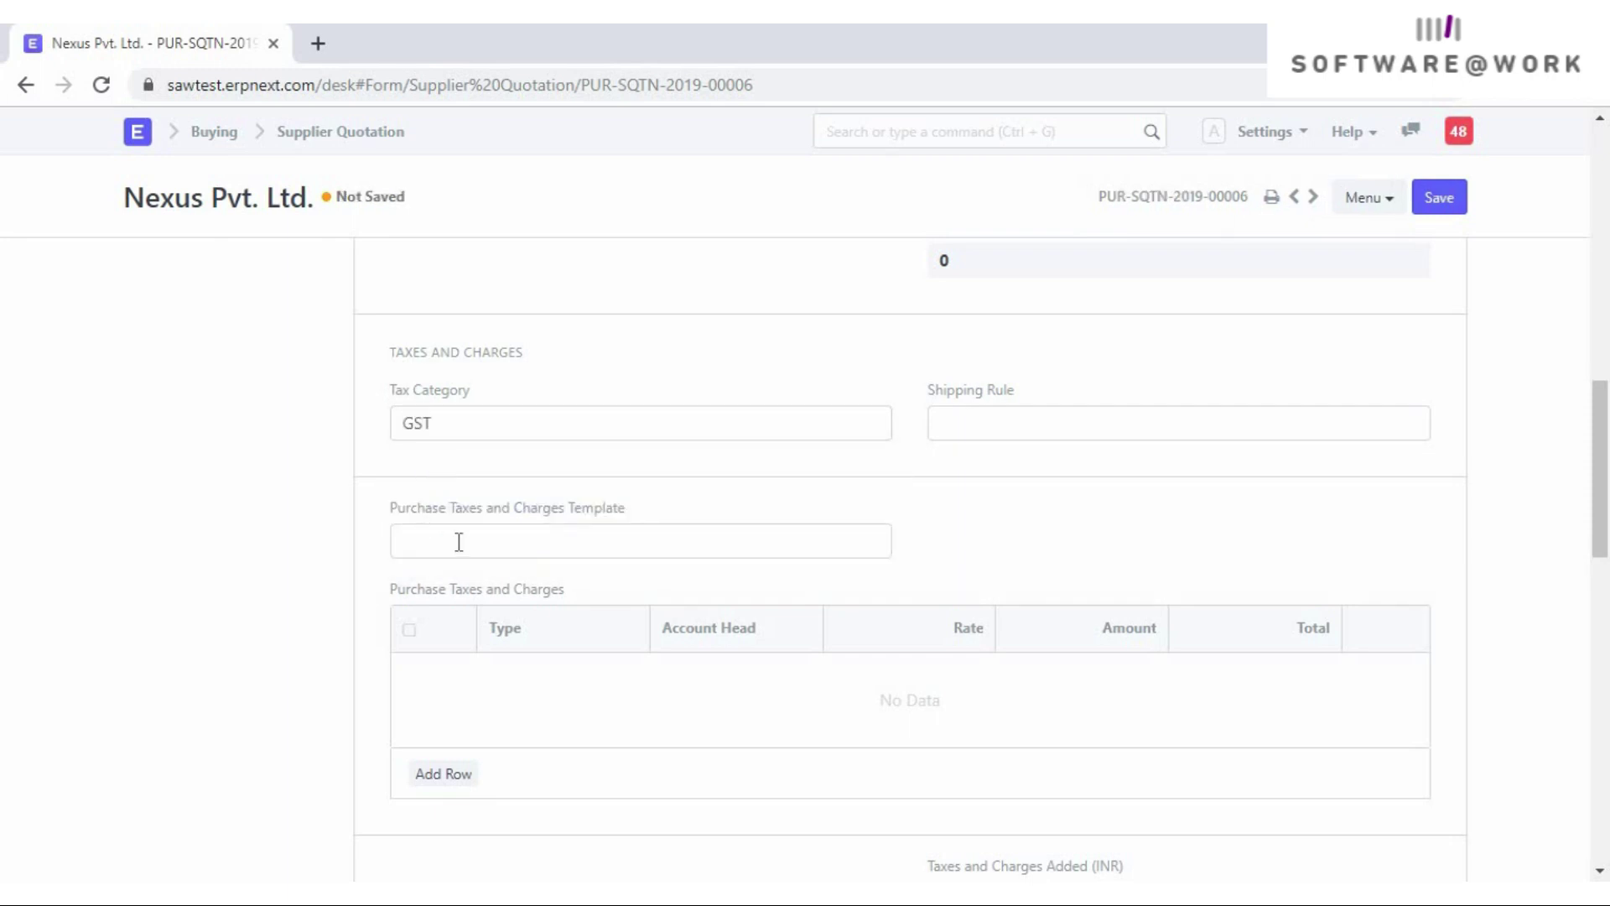
{"action": "left_click", "coordinate": [470, 782]}
- Apply the Terms & Conditions template to the supplier quotation's terms
{"action": "left_click_drag", "start_coordinate": [1602, 437], "coordinate": [1604, 707]}
{"action": "left_click", "coordinate": [469, 411]}
{"action": "left_click", "coordinate": [486, 493]}
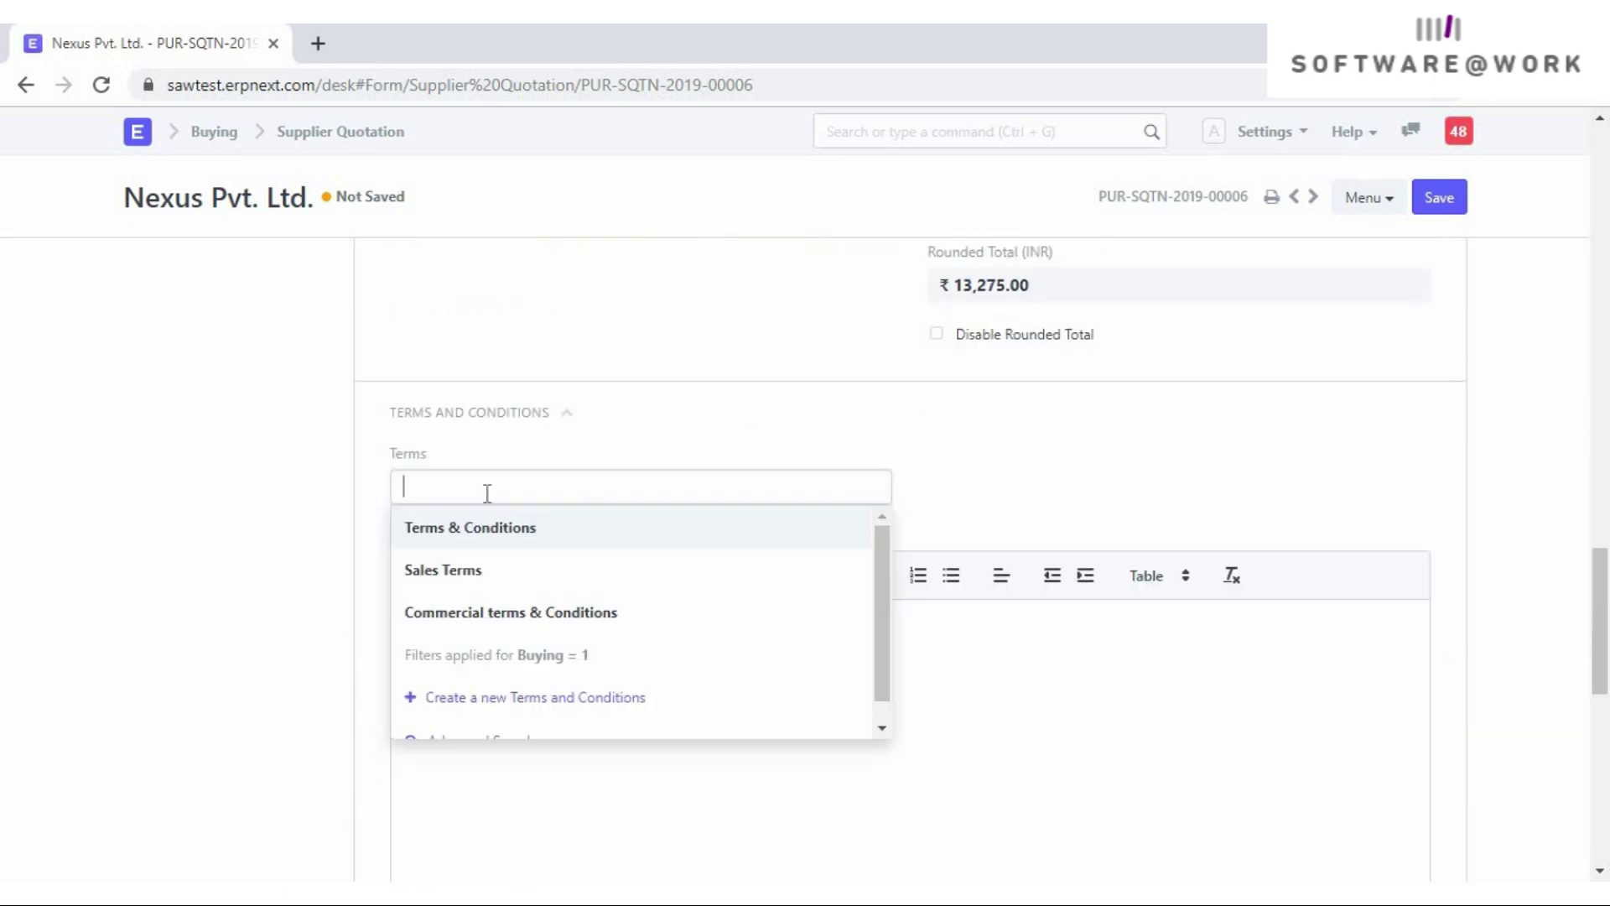
{"action": "left_click", "coordinate": [482, 528]}
{"action": "left_click_drag", "start_coordinate": [1600, 587], "coordinate": [1607, 164]}
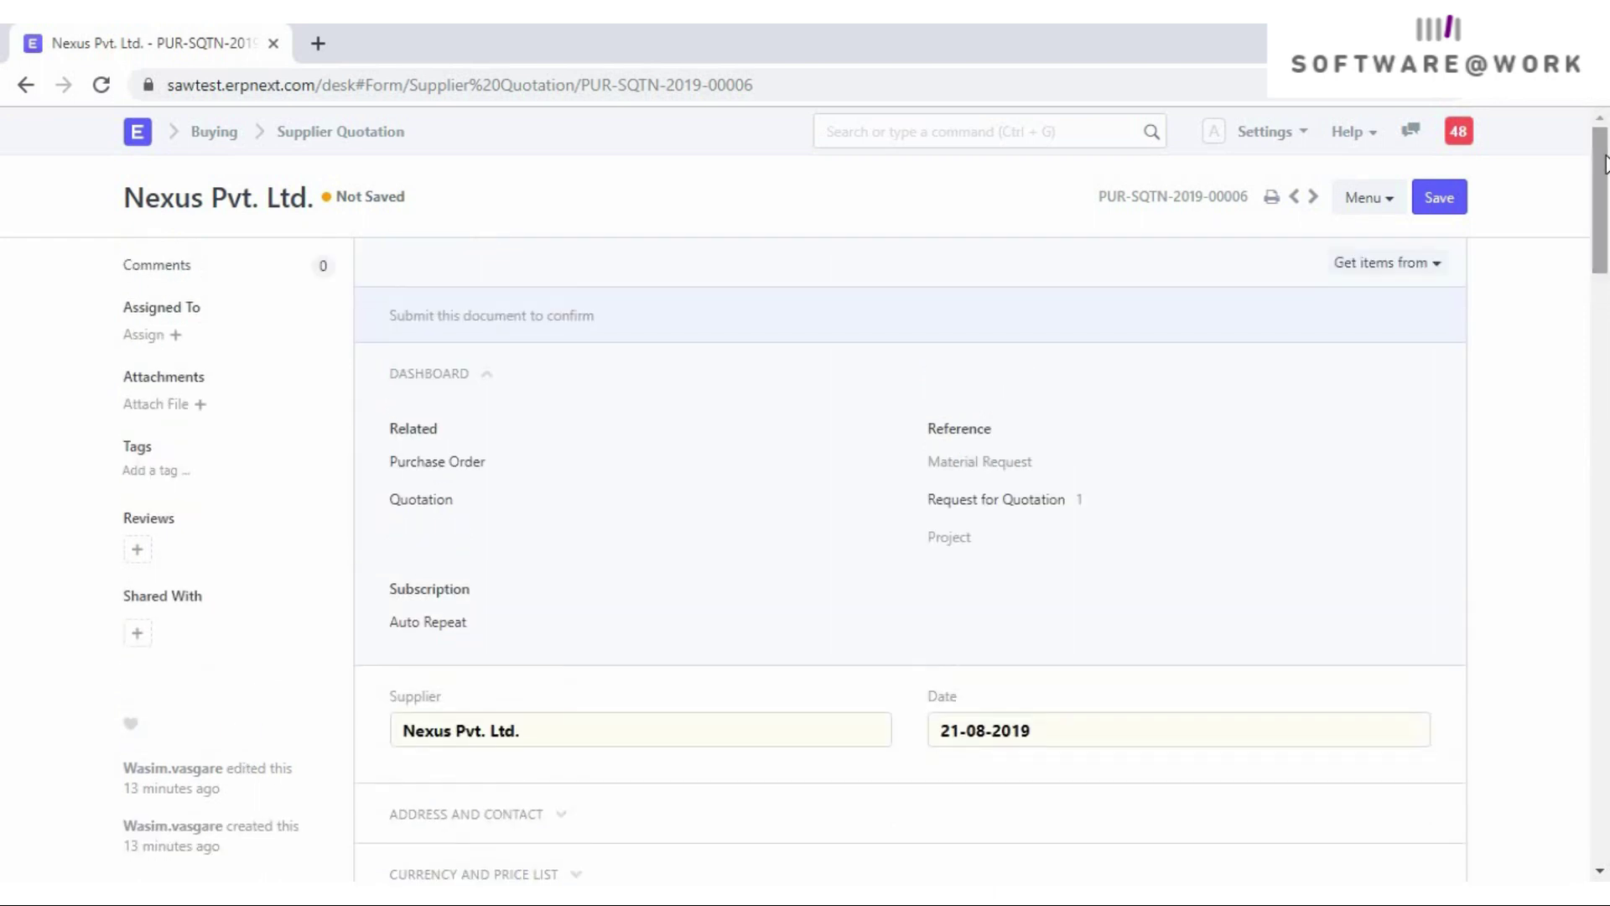
- Return to the submitted request for quotation and create a supplier quotation from it for Datamatics INC
{"action": "key", "text": "alt+Left"}
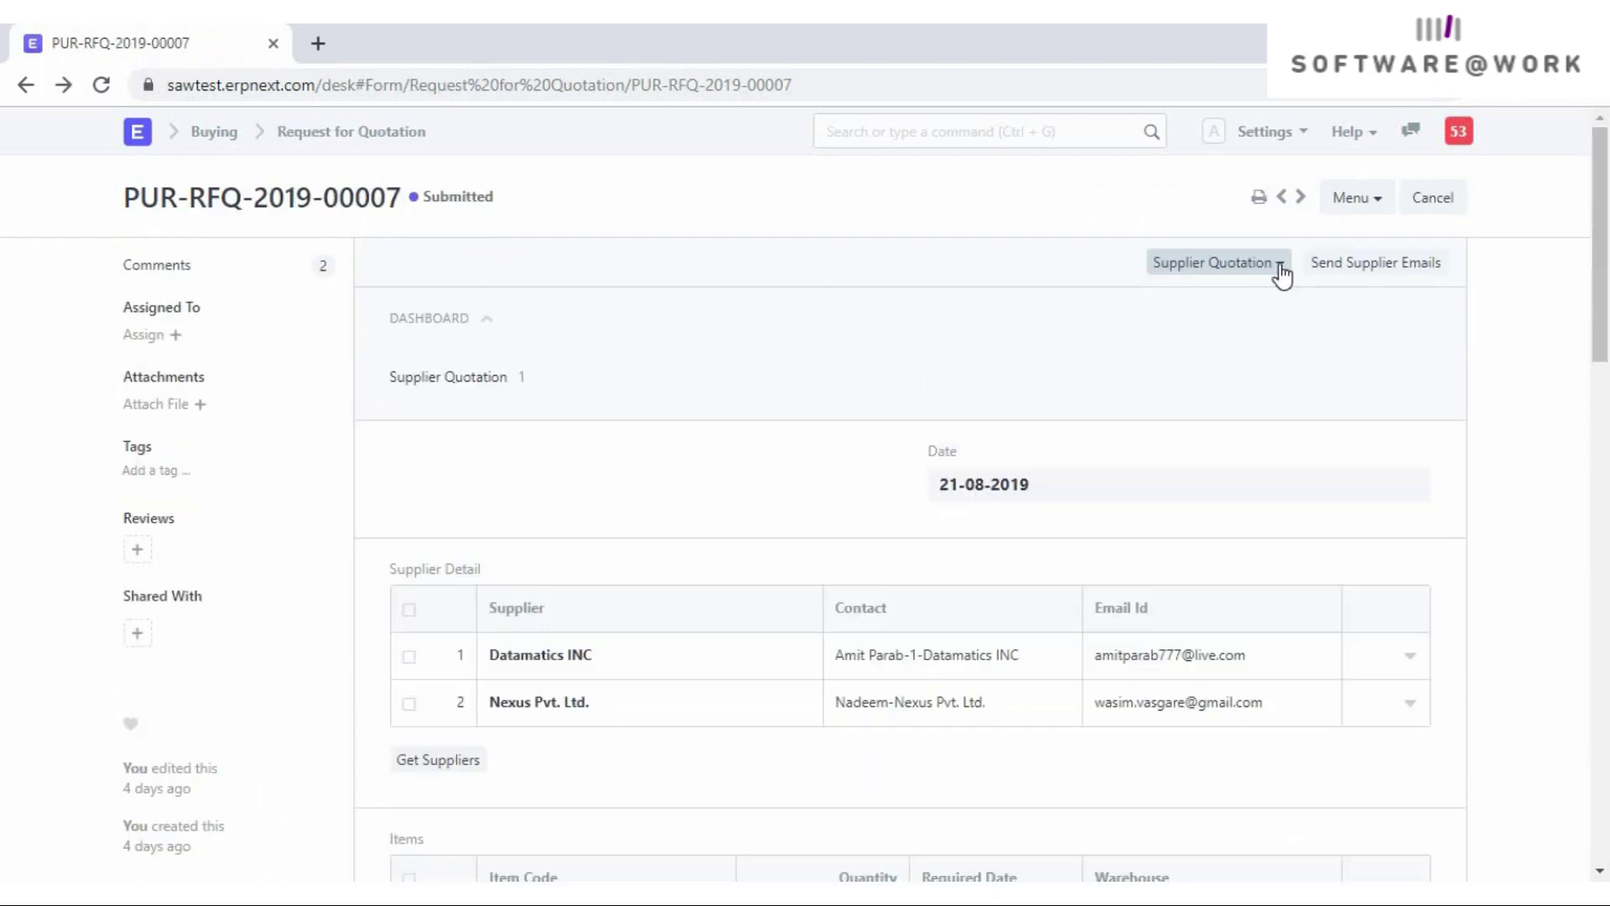
{"action": "left_click", "coordinate": [1280, 275]}
{"action": "left_click", "coordinate": [1106, 304]}
{"action": "left_click", "coordinate": [492, 280]}
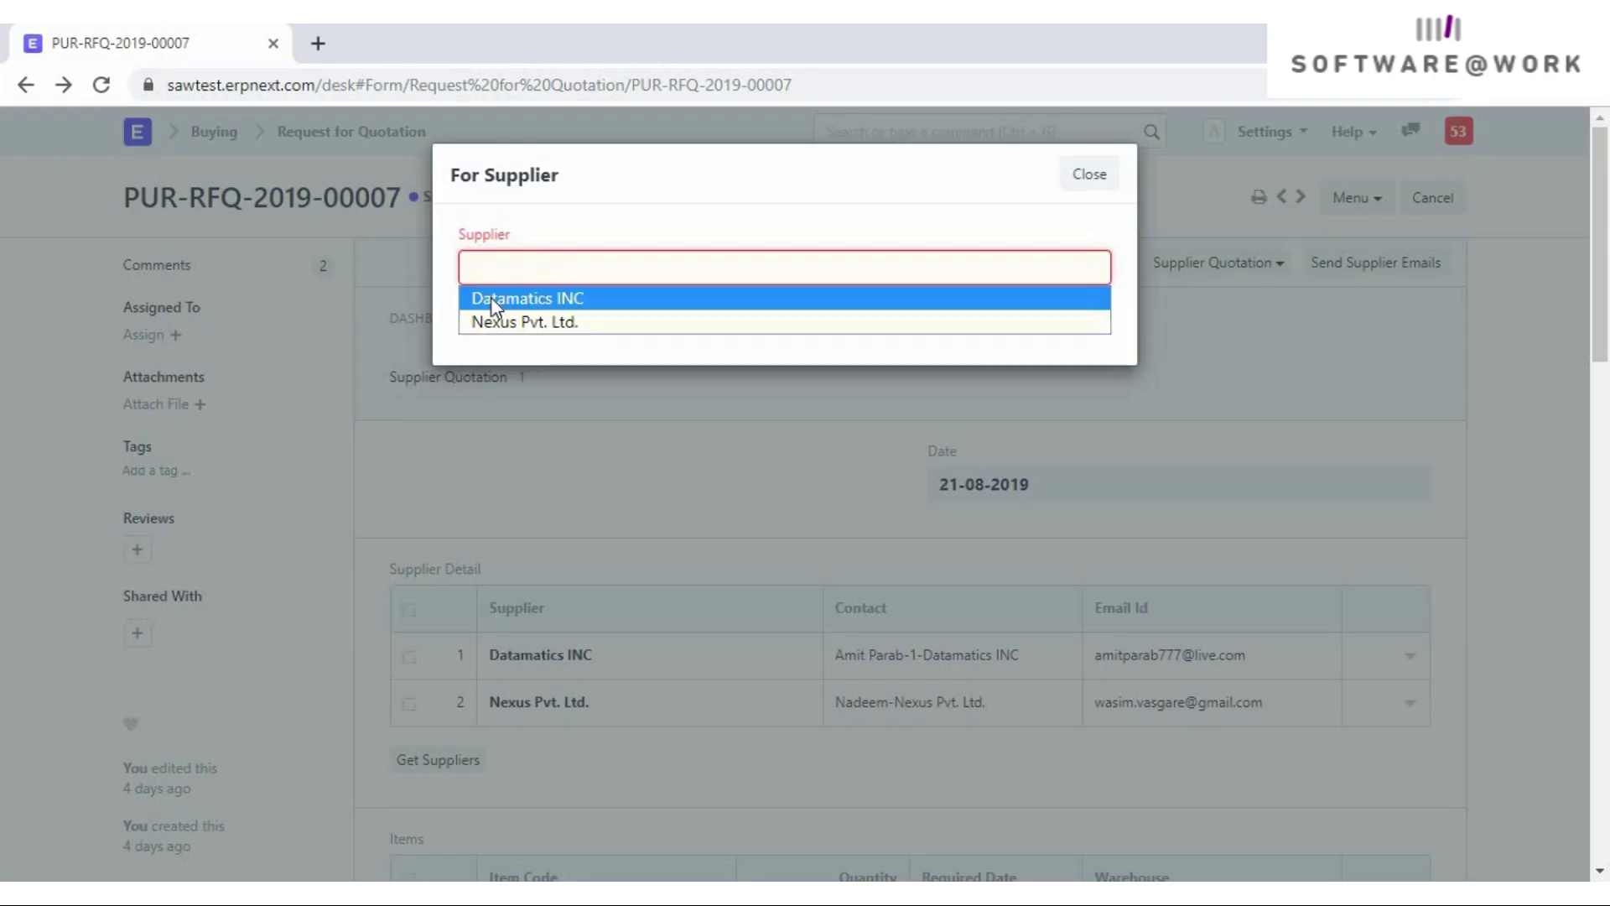
{"action": "left_click", "coordinate": [490, 296]}
{"action": "left_click", "coordinate": [526, 318]}
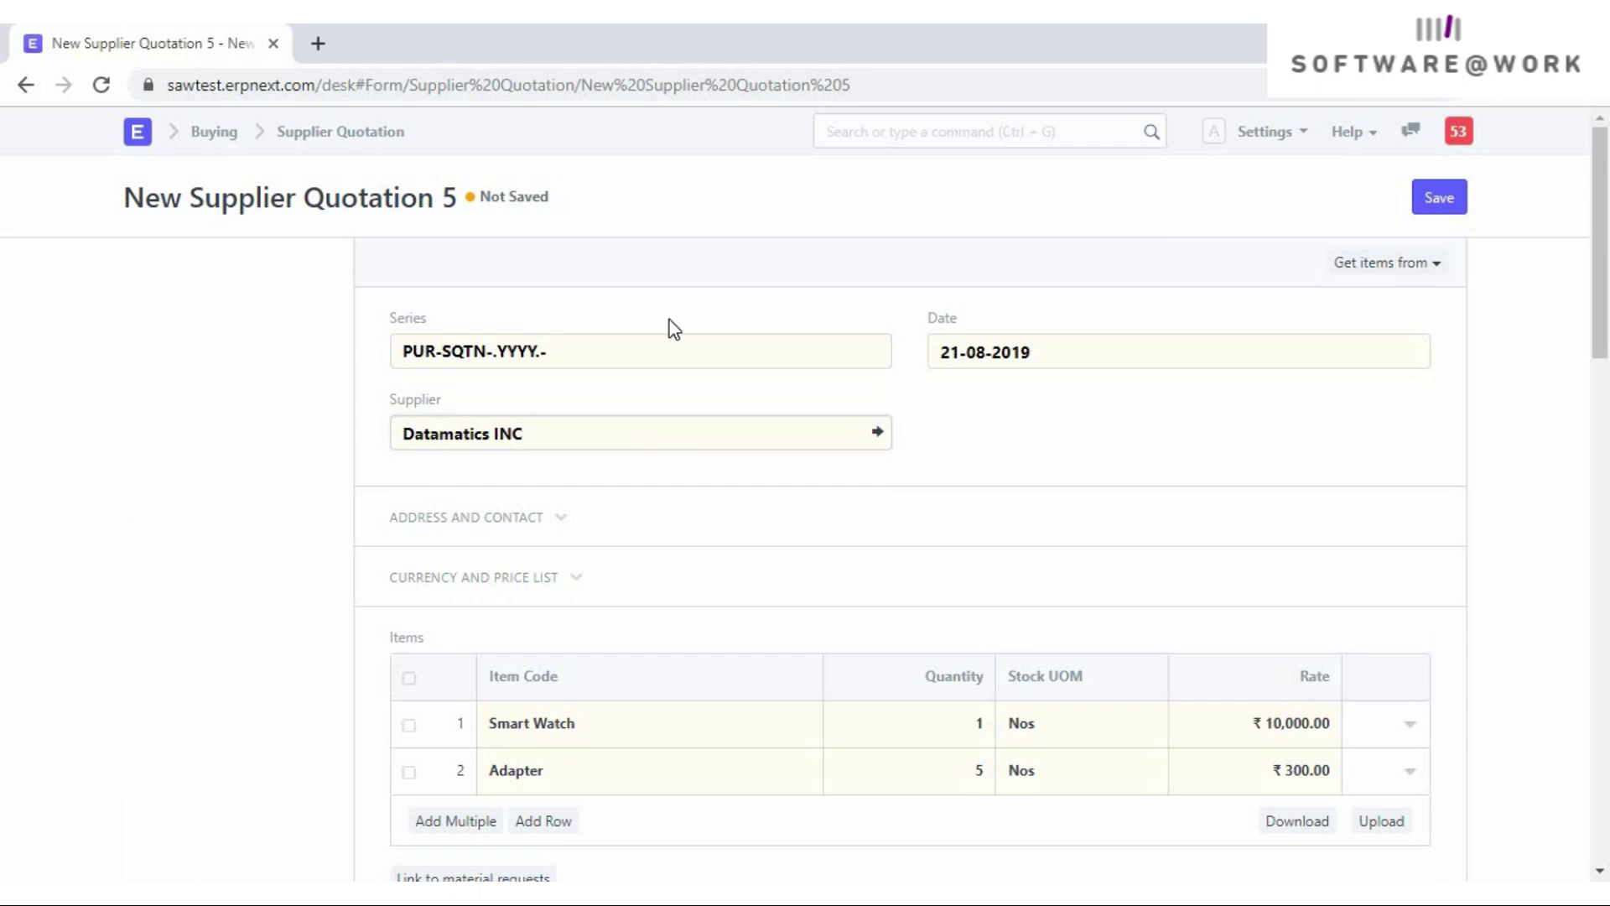
- Return to the submitted request for quotation and look up its linked documents
{"action": "key", "text": "alt+Left"}
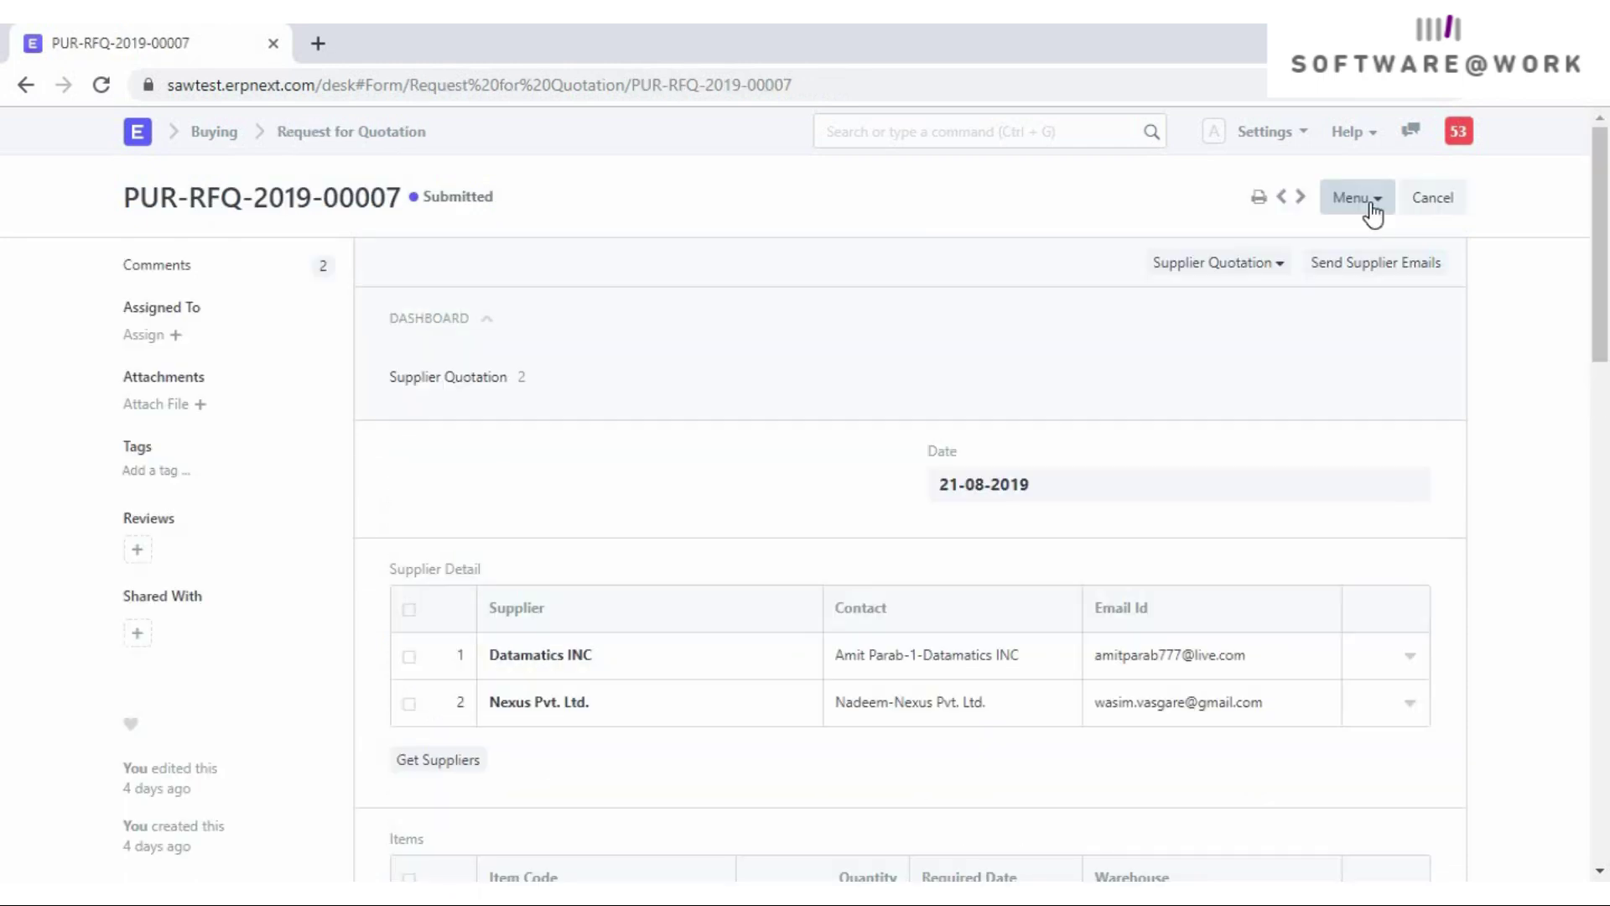
{"action": "left_click", "coordinate": [1374, 214]}
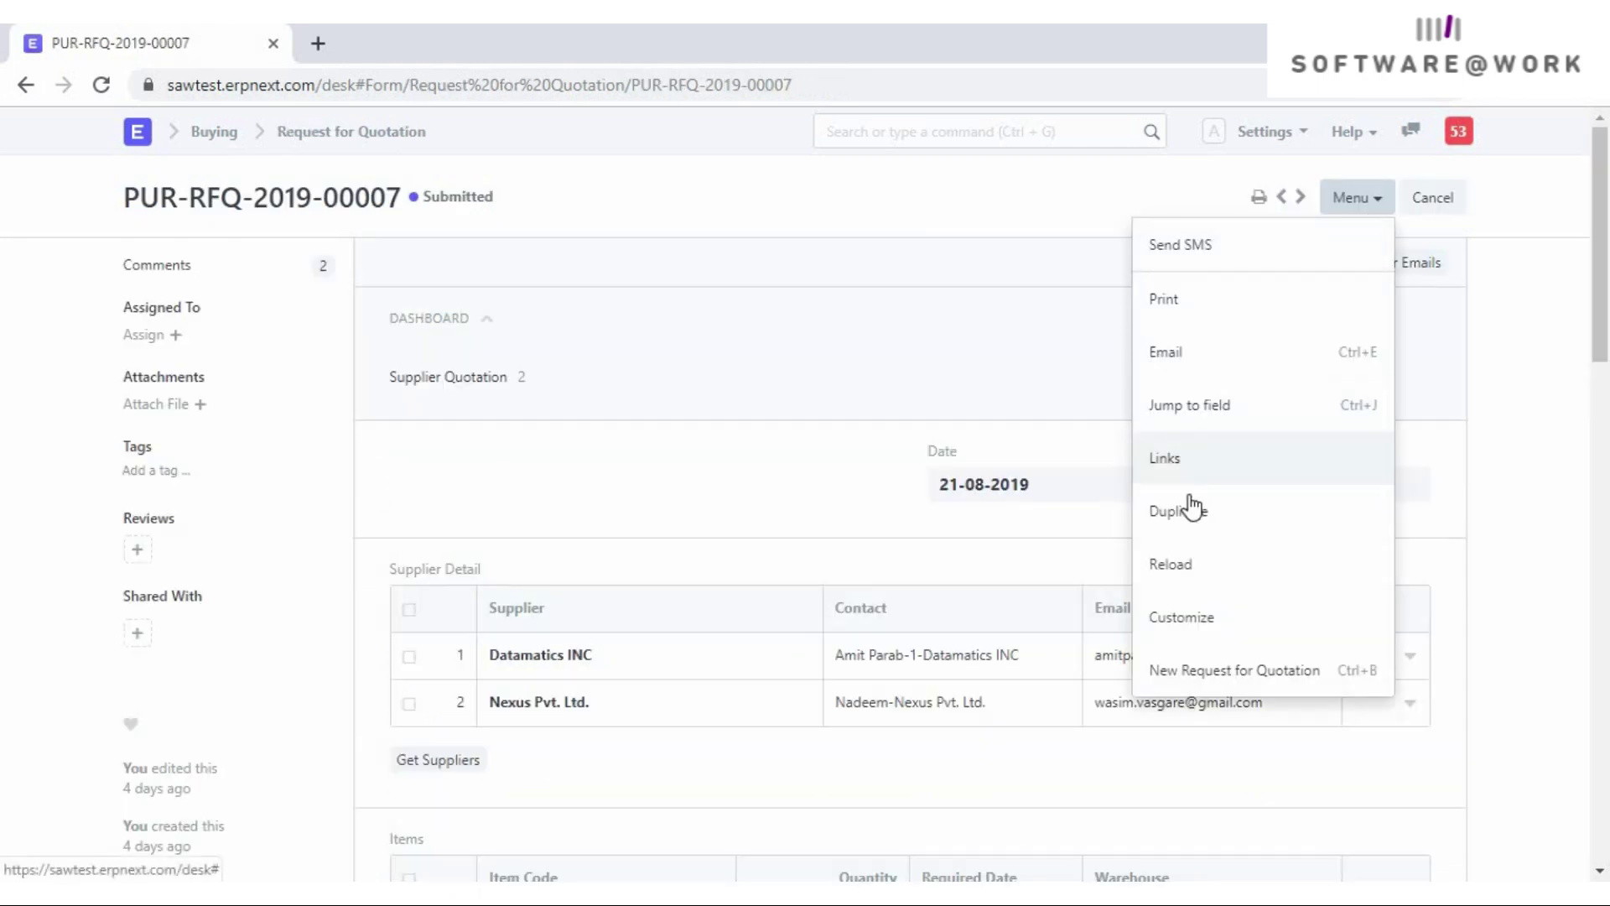
{"action": "left_click", "coordinate": [1160, 462]}
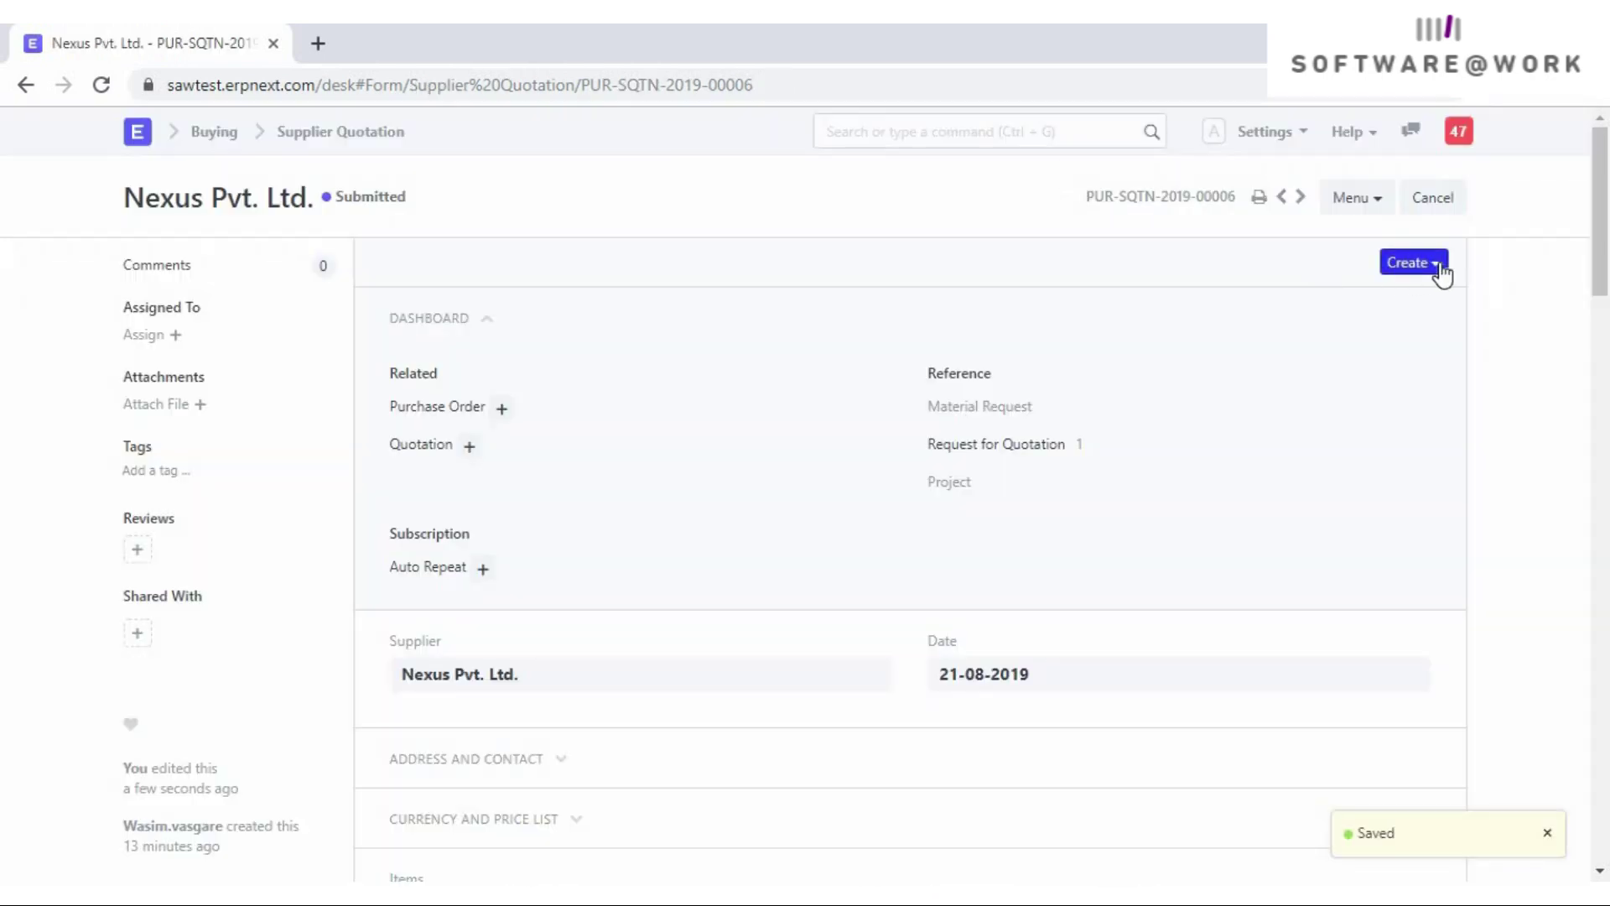
- Create a purchase order from the submitted Nexus Pvt. Ltd. supplier quotation and set its required-by date to 26-08-2019
{"action": "left_click", "coordinate": [1436, 265]}
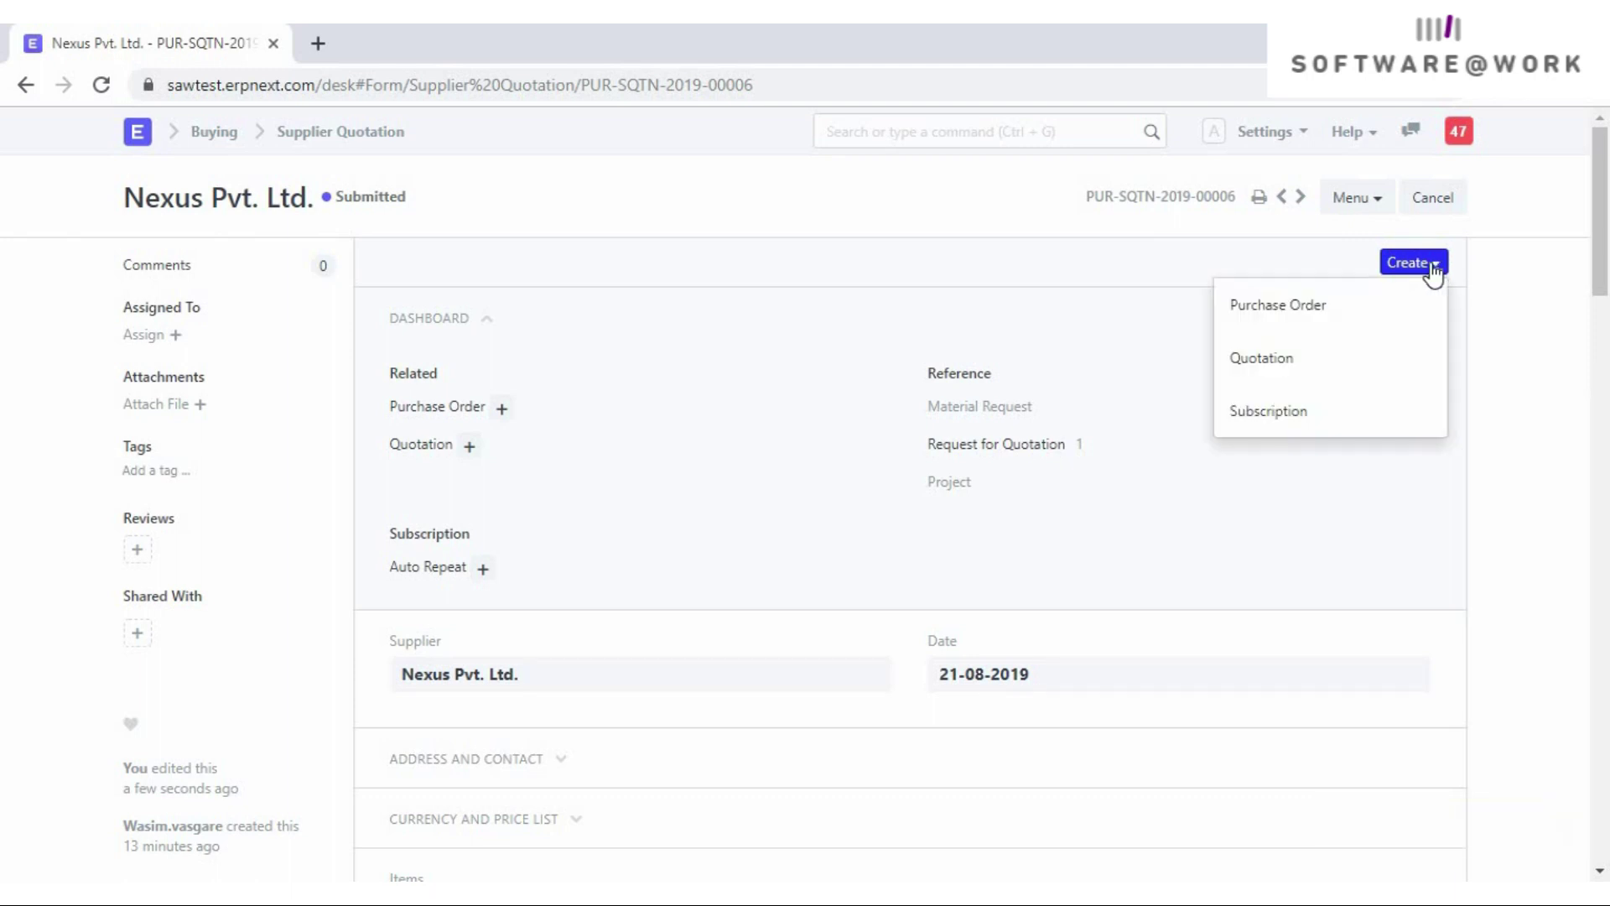
{"action": "left_click", "coordinate": [1309, 315]}
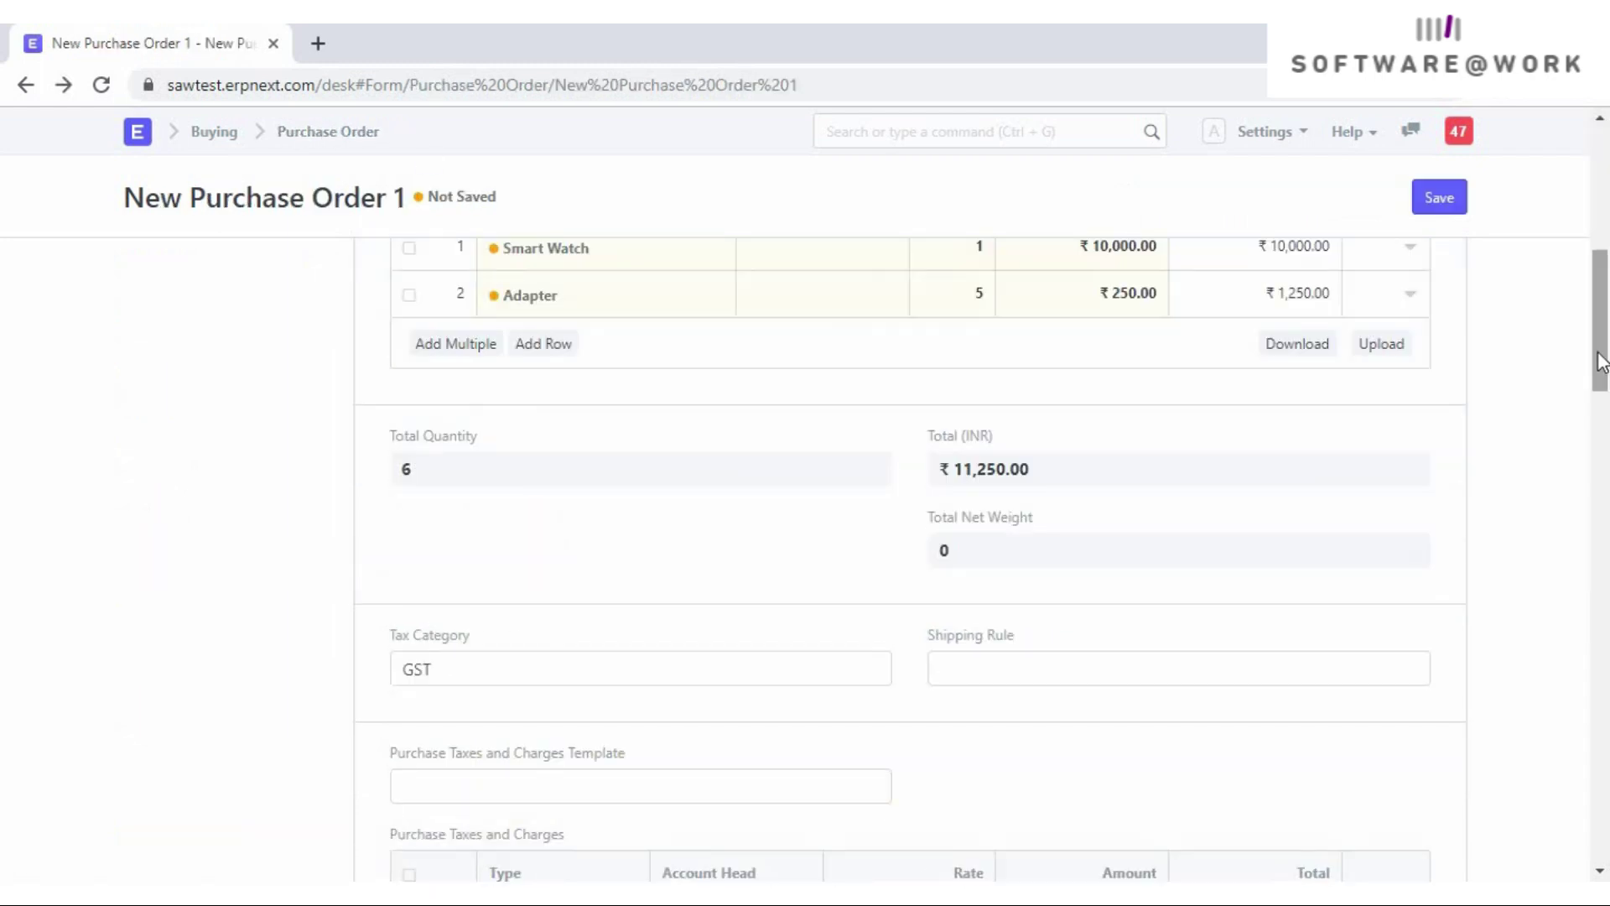
{"action": "left_click", "coordinate": [964, 443]}
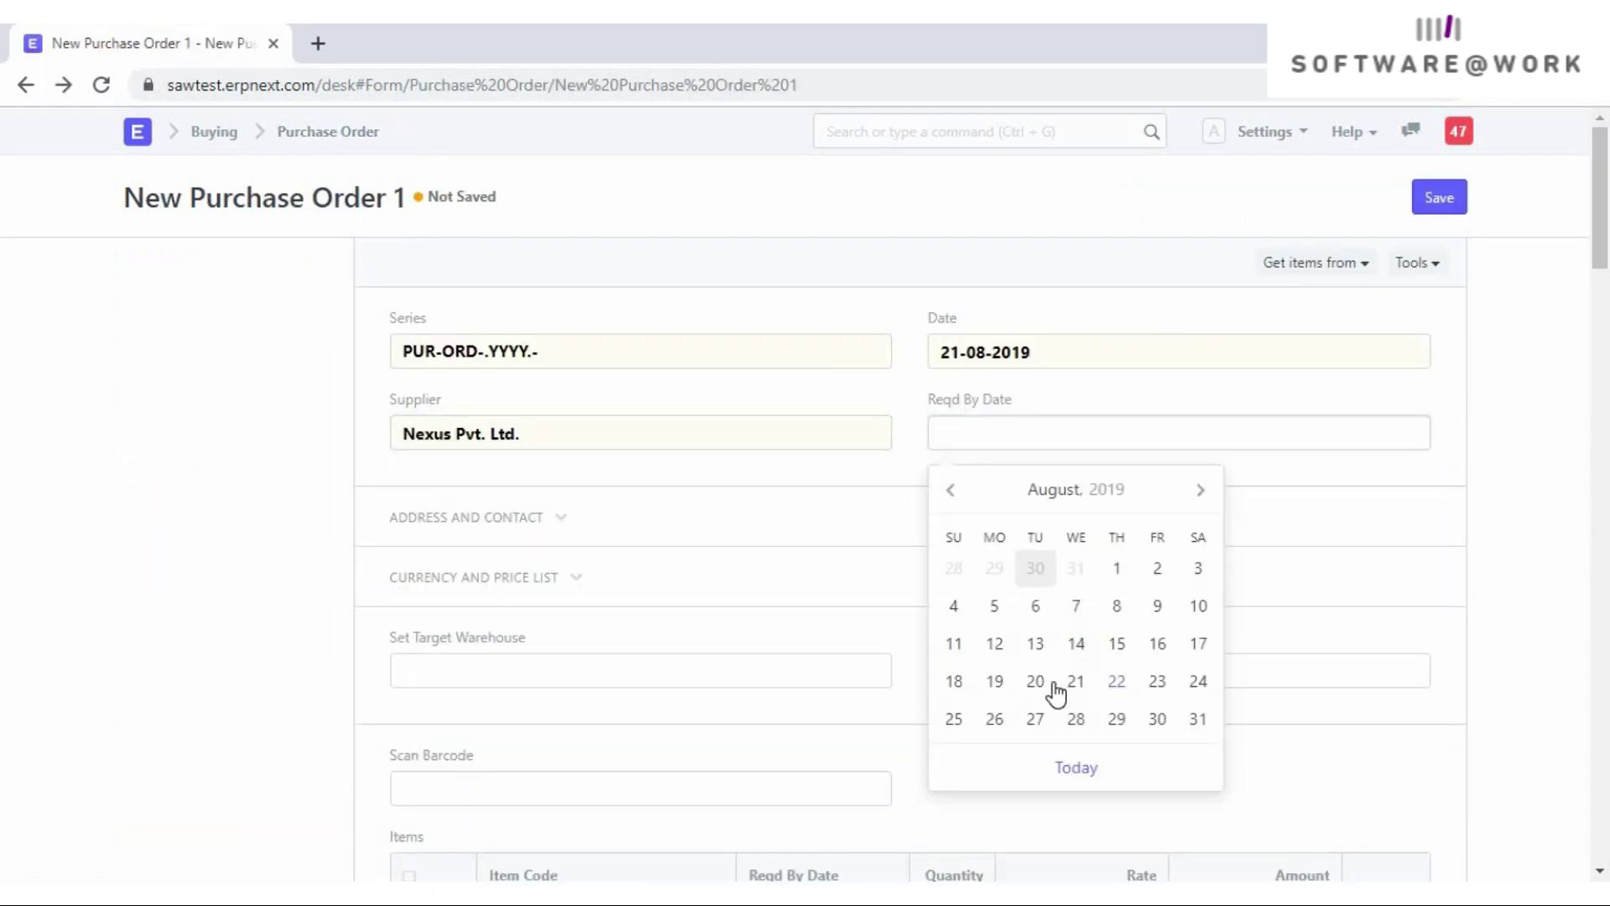
{"action": "left_click", "coordinate": [1007, 724]}
{"action": "left_click", "coordinate": [561, 519]}
{"action": "left_click", "coordinate": [560, 519]}
- Set the purchase order's target warehouse to Stores - SAW and its payment terms template to 50% Advance & 50% after Invoice
{"action": "scroll", "coordinate": [1598, 242], "scroll_direction": "down", "scroll_amount": 1}
{"action": "scroll", "coordinate": [1599, 241], "scroll_direction": "down", "scroll_amount": 4}
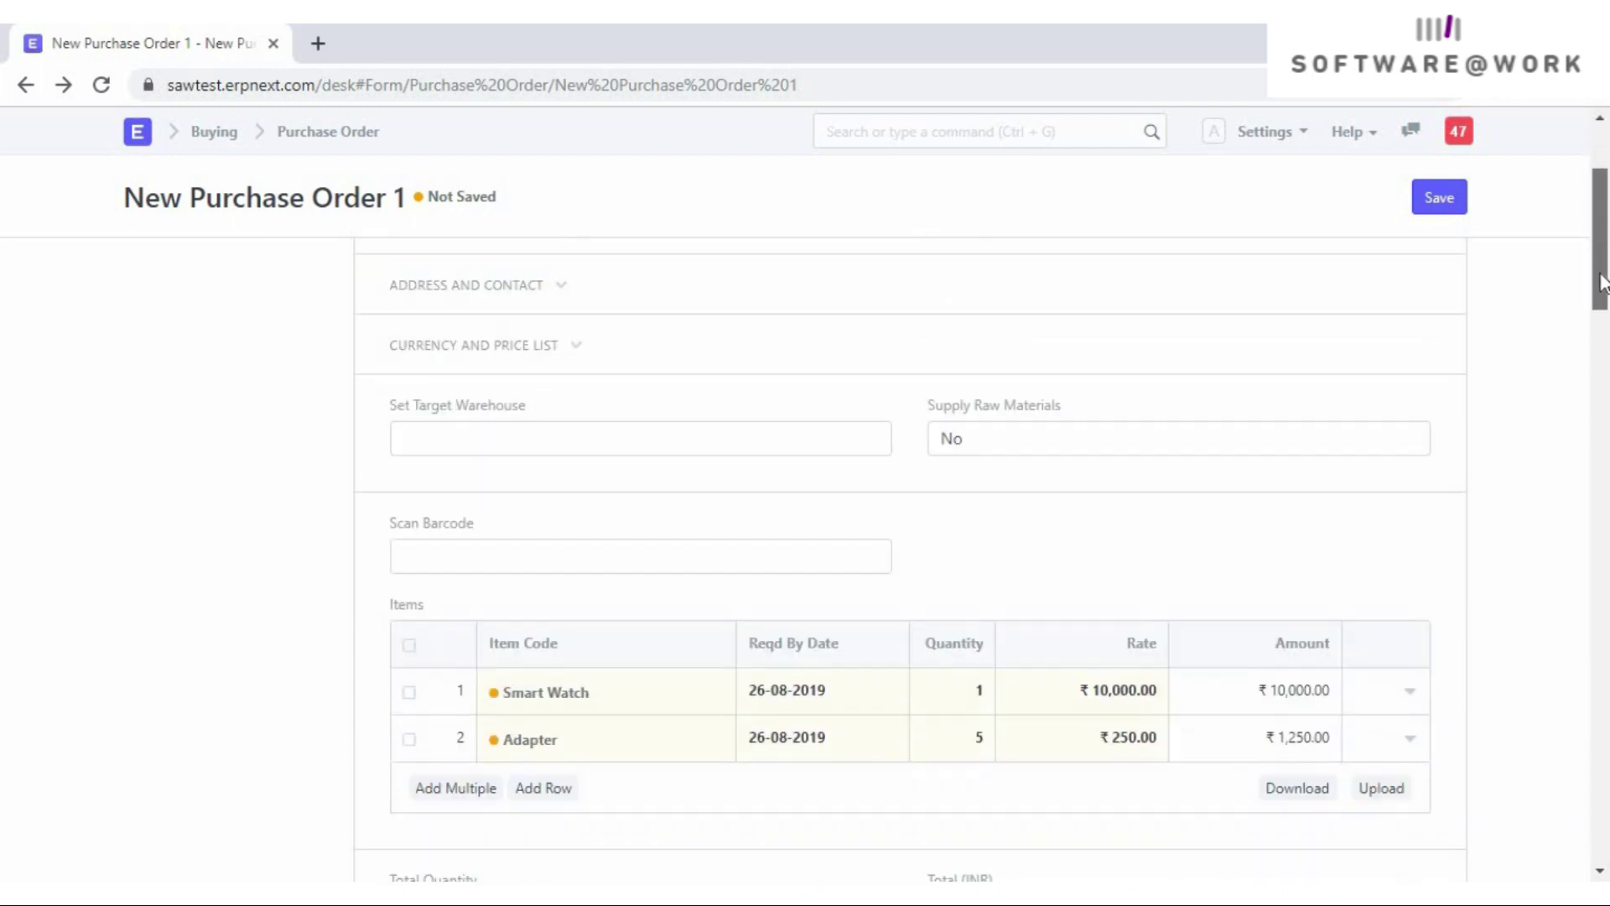
{"action": "left_click", "coordinate": [433, 340]}
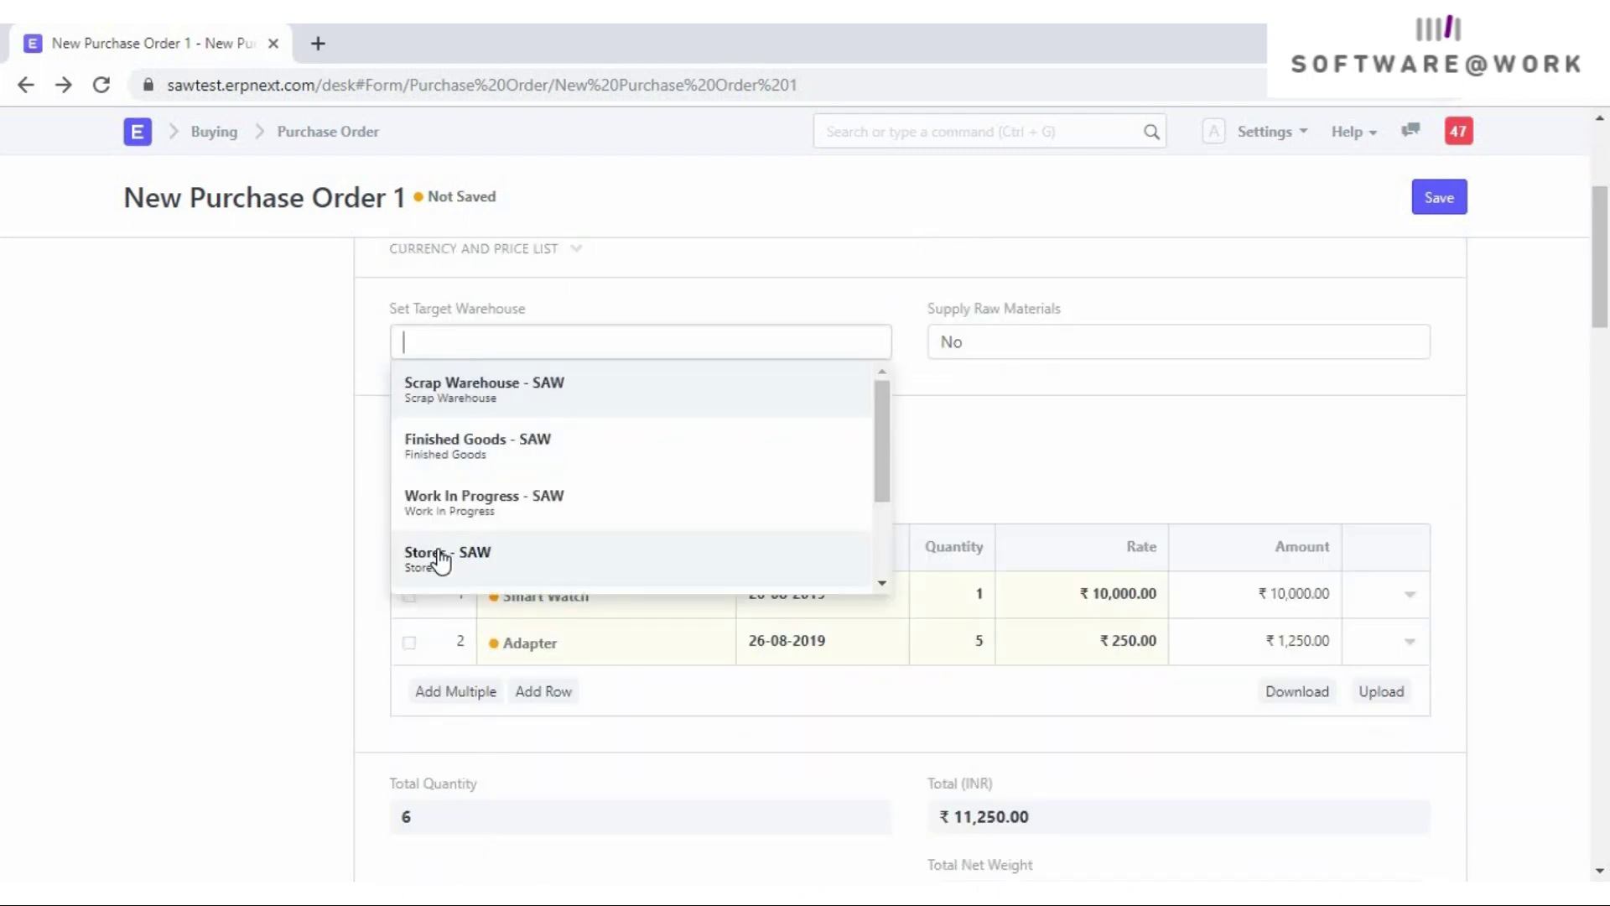
{"action": "left_click", "coordinate": [439, 554]}
{"action": "scroll", "coordinate": [1605, 334], "scroll_direction": "down", "scroll_amount": 3}
{"action": "left_click_drag", "start_coordinate": [1606, 334], "coordinate": [1607, 667]}
{"action": "left_click", "coordinate": [462, 328]}
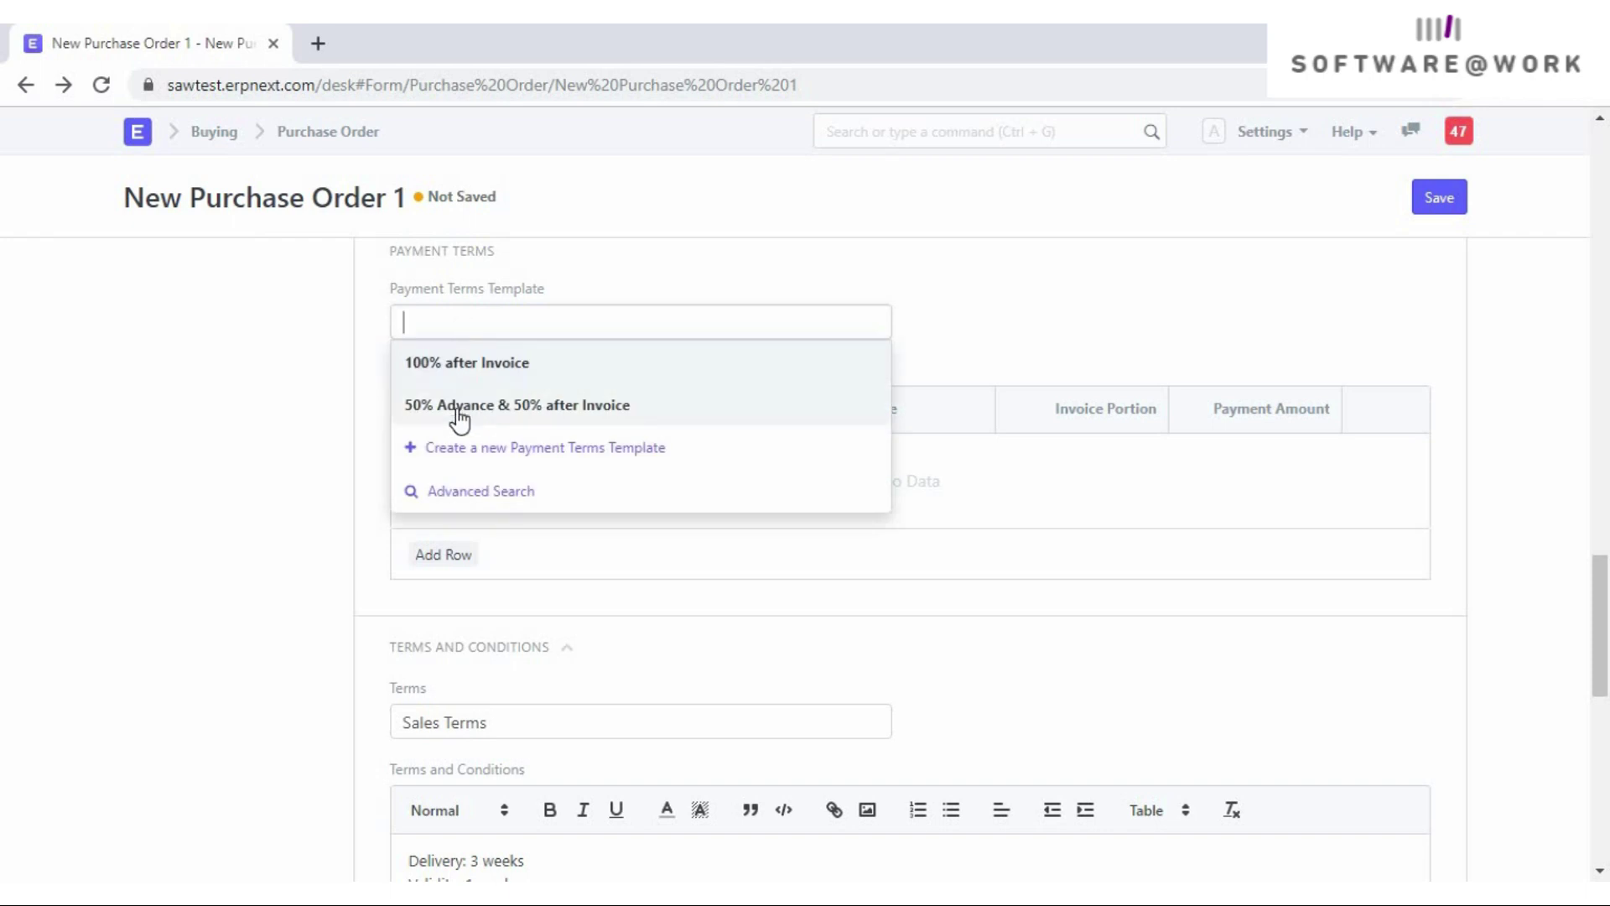
{"action": "left_click", "coordinate": [457, 407]}
- Save and submit the Nexus Pvt. Ltd. purchase order
{"action": "left_click_drag", "start_coordinate": [1607, 547], "coordinate": [1604, 176]}
{"action": "left_click", "coordinate": [1439, 201]}
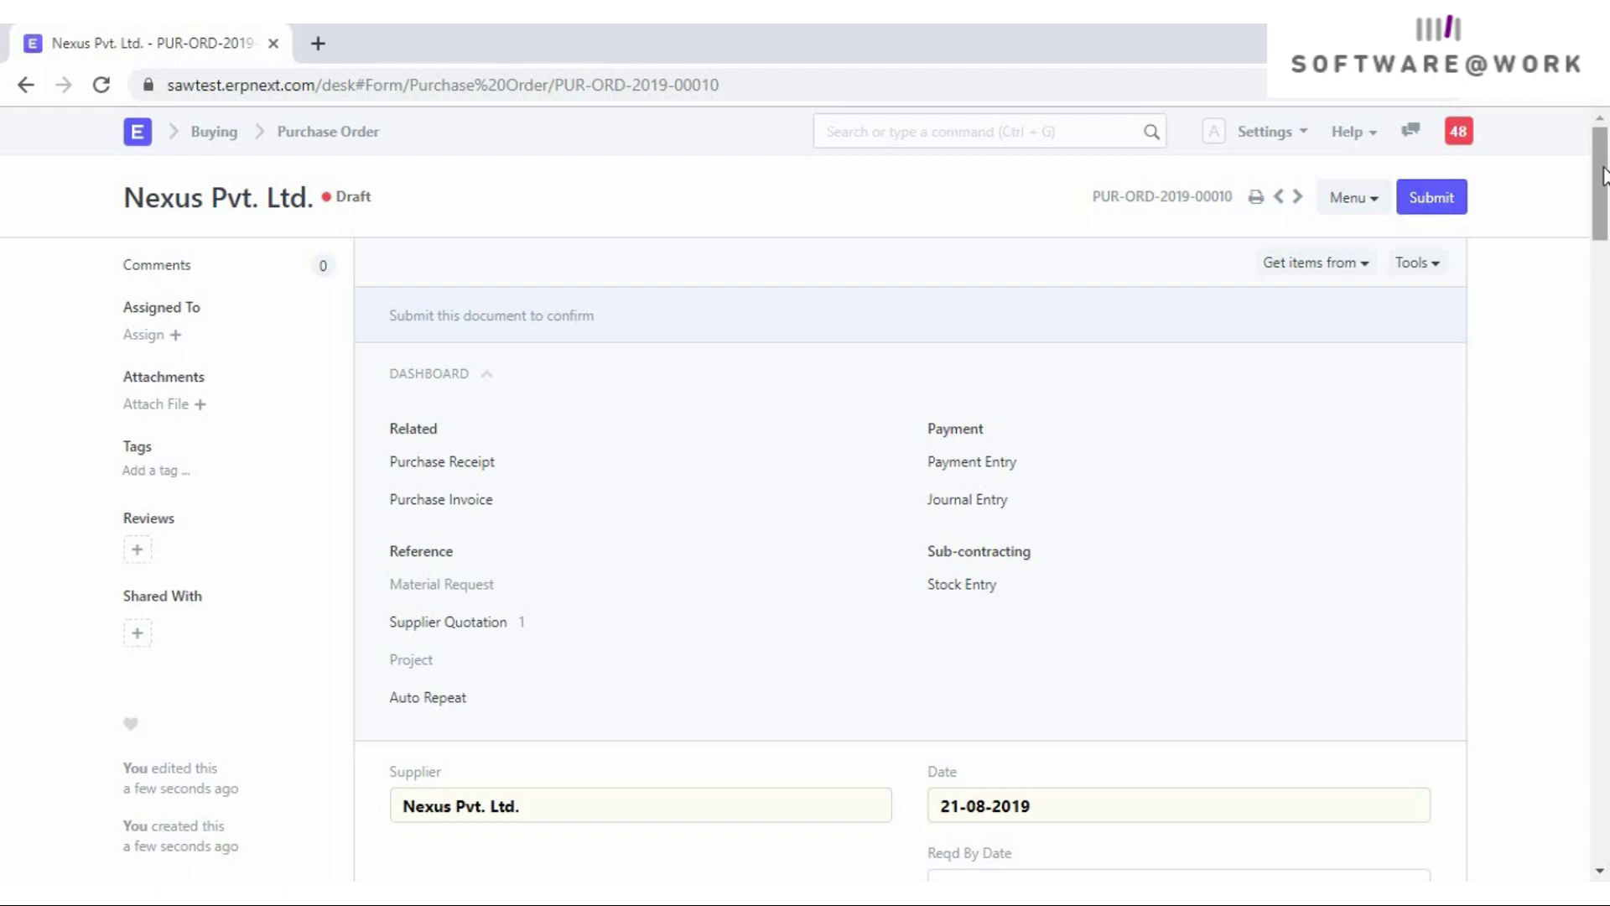
{"action": "left_click", "coordinate": [1437, 201]}
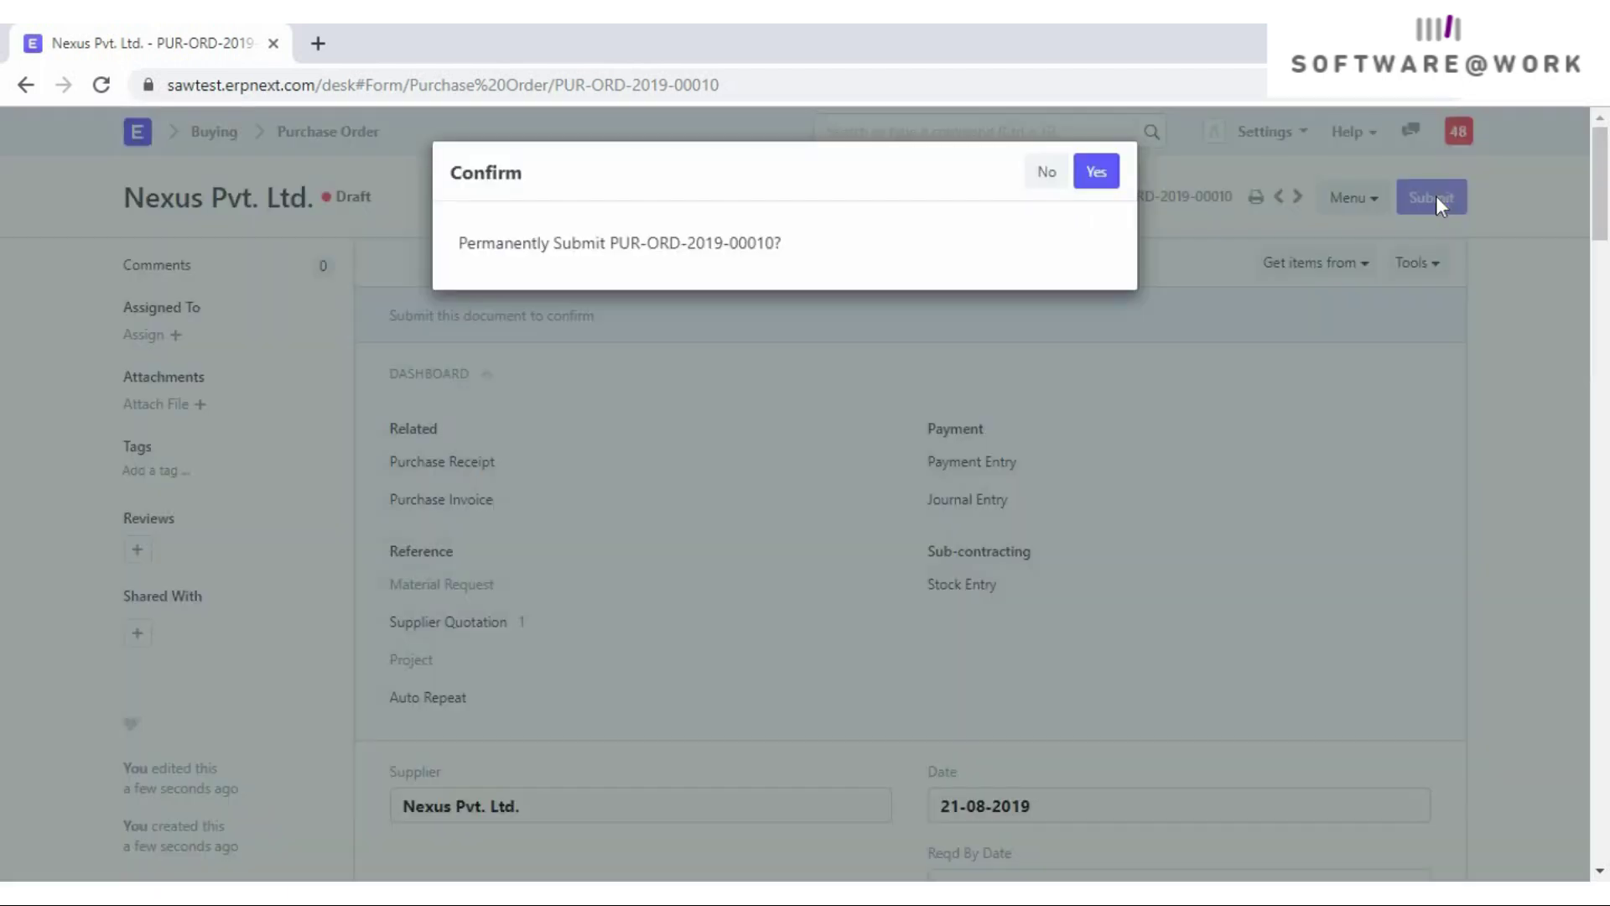
{"action": "left_click", "coordinate": [1092, 178]}
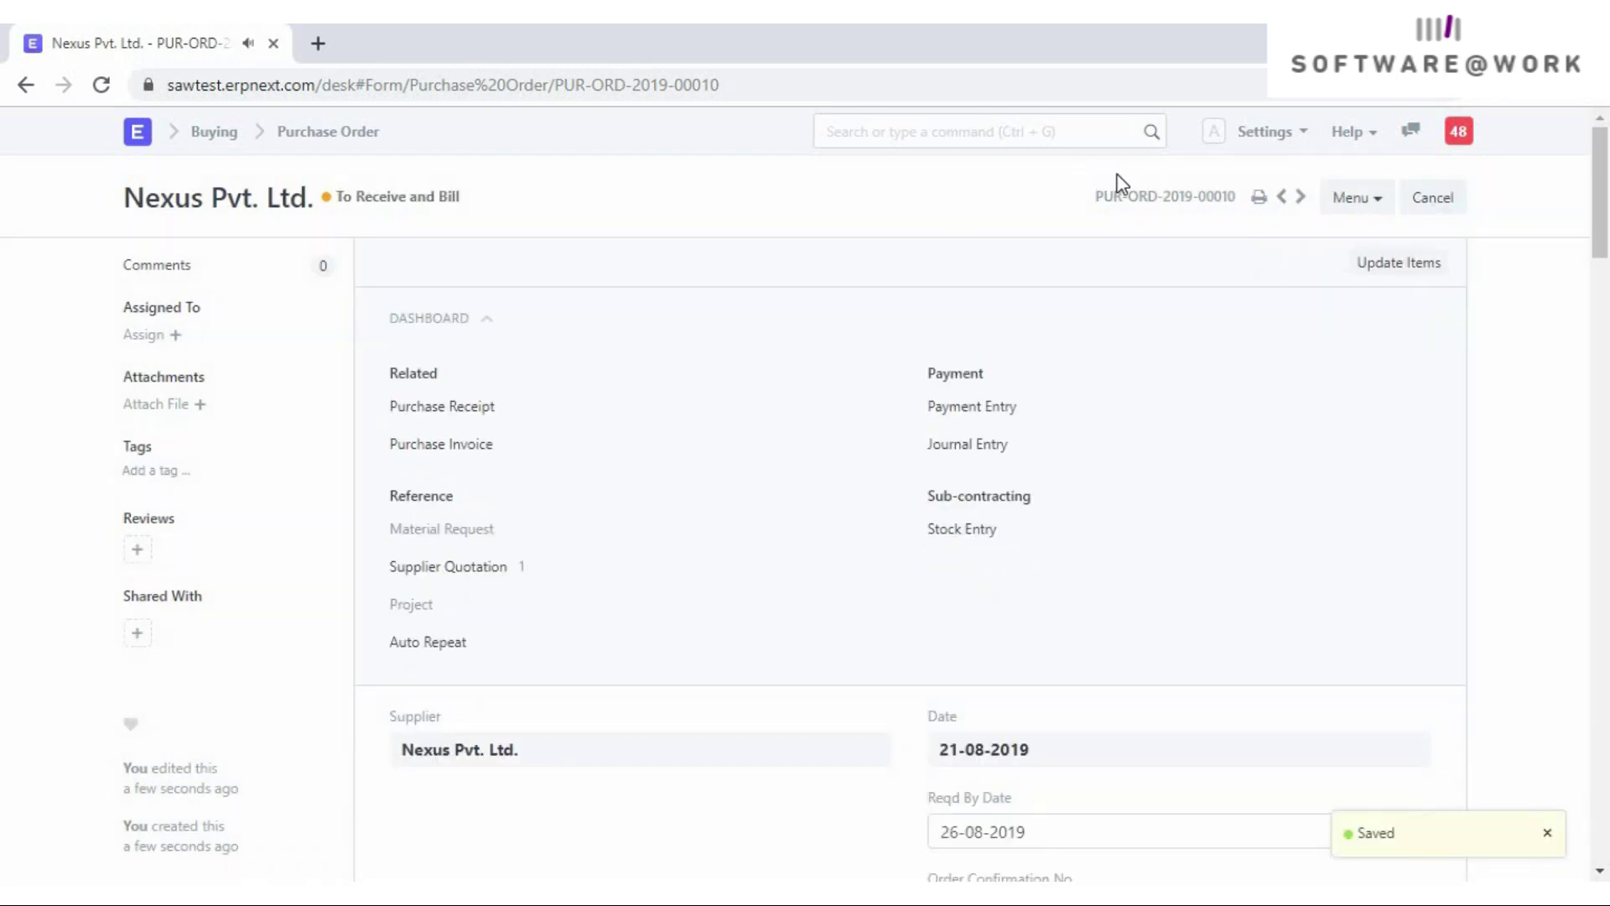
- Review the purchase order's print preview, including items, taxes and totals, and return to the order form
{"action": "left_click", "coordinate": [1260, 198]}
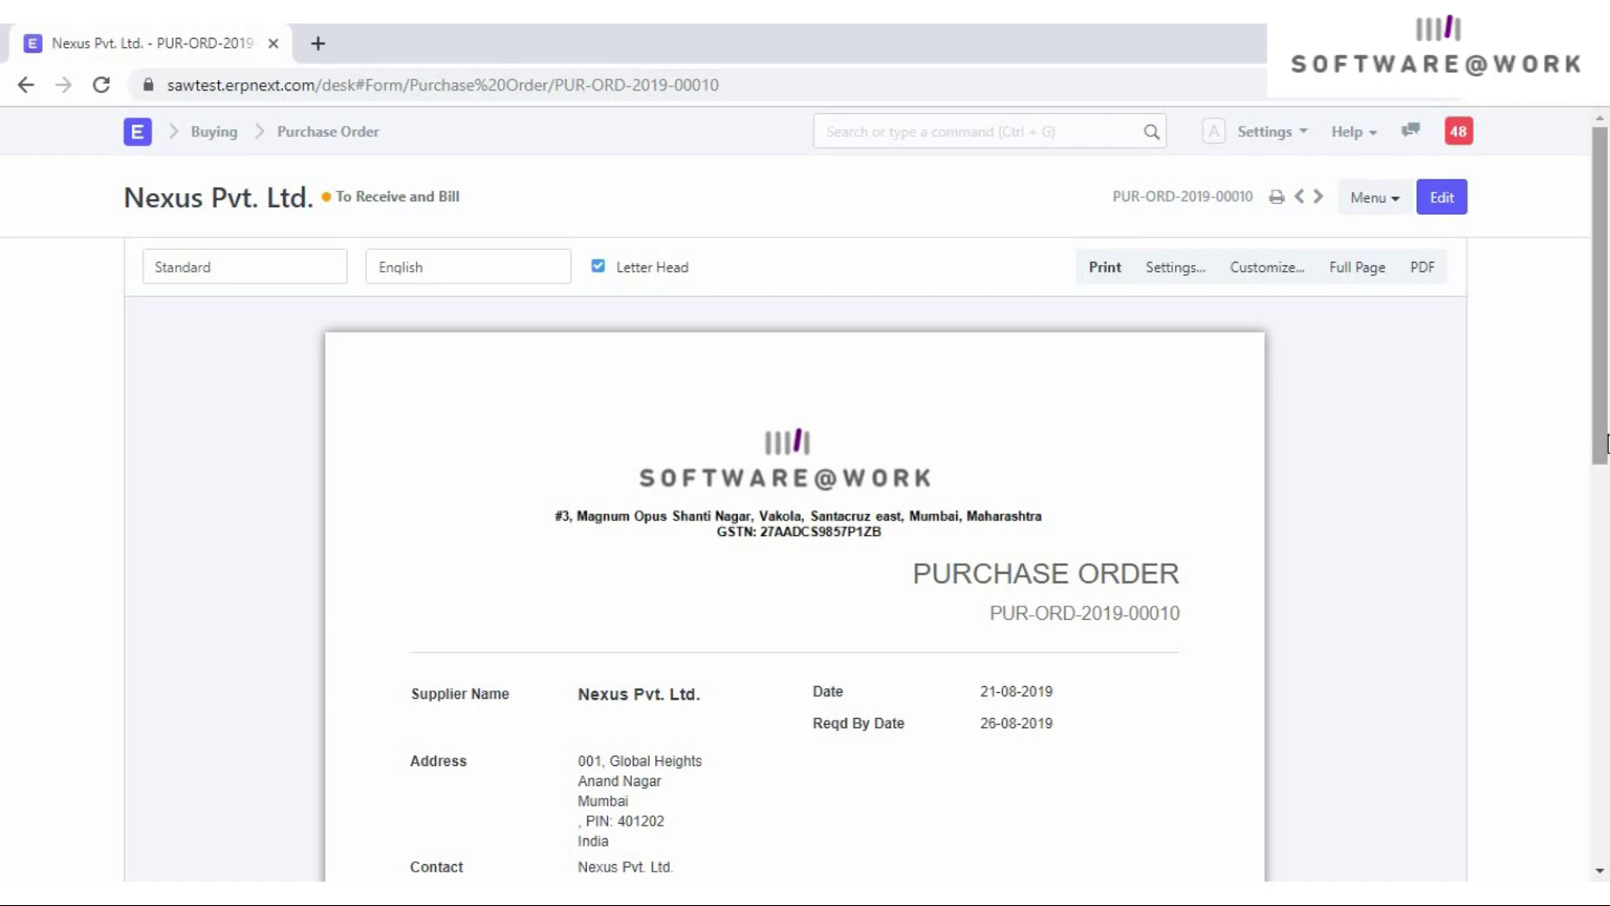
{"action": "left_click_drag", "start_coordinate": [1603, 422], "coordinate": [1607, 642]}
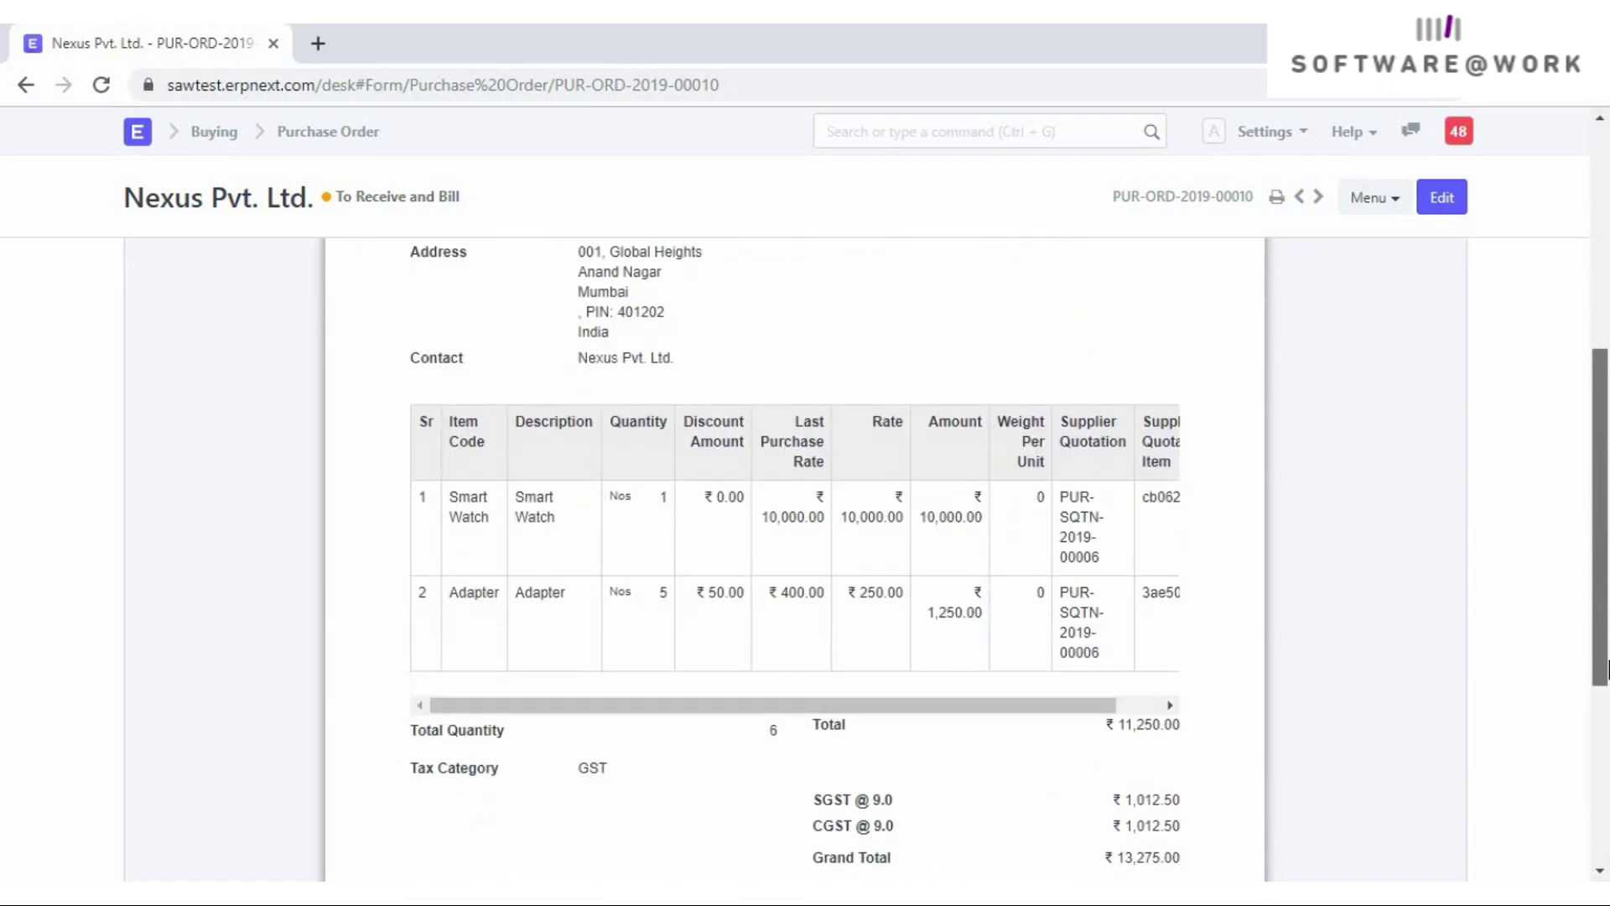
{"action": "scroll", "coordinate": [1608, 696], "scroll_direction": "down", "scroll_amount": 4}
{"action": "left_click_drag", "start_coordinate": [1608, 694], "coordinate": [1608, 516]}
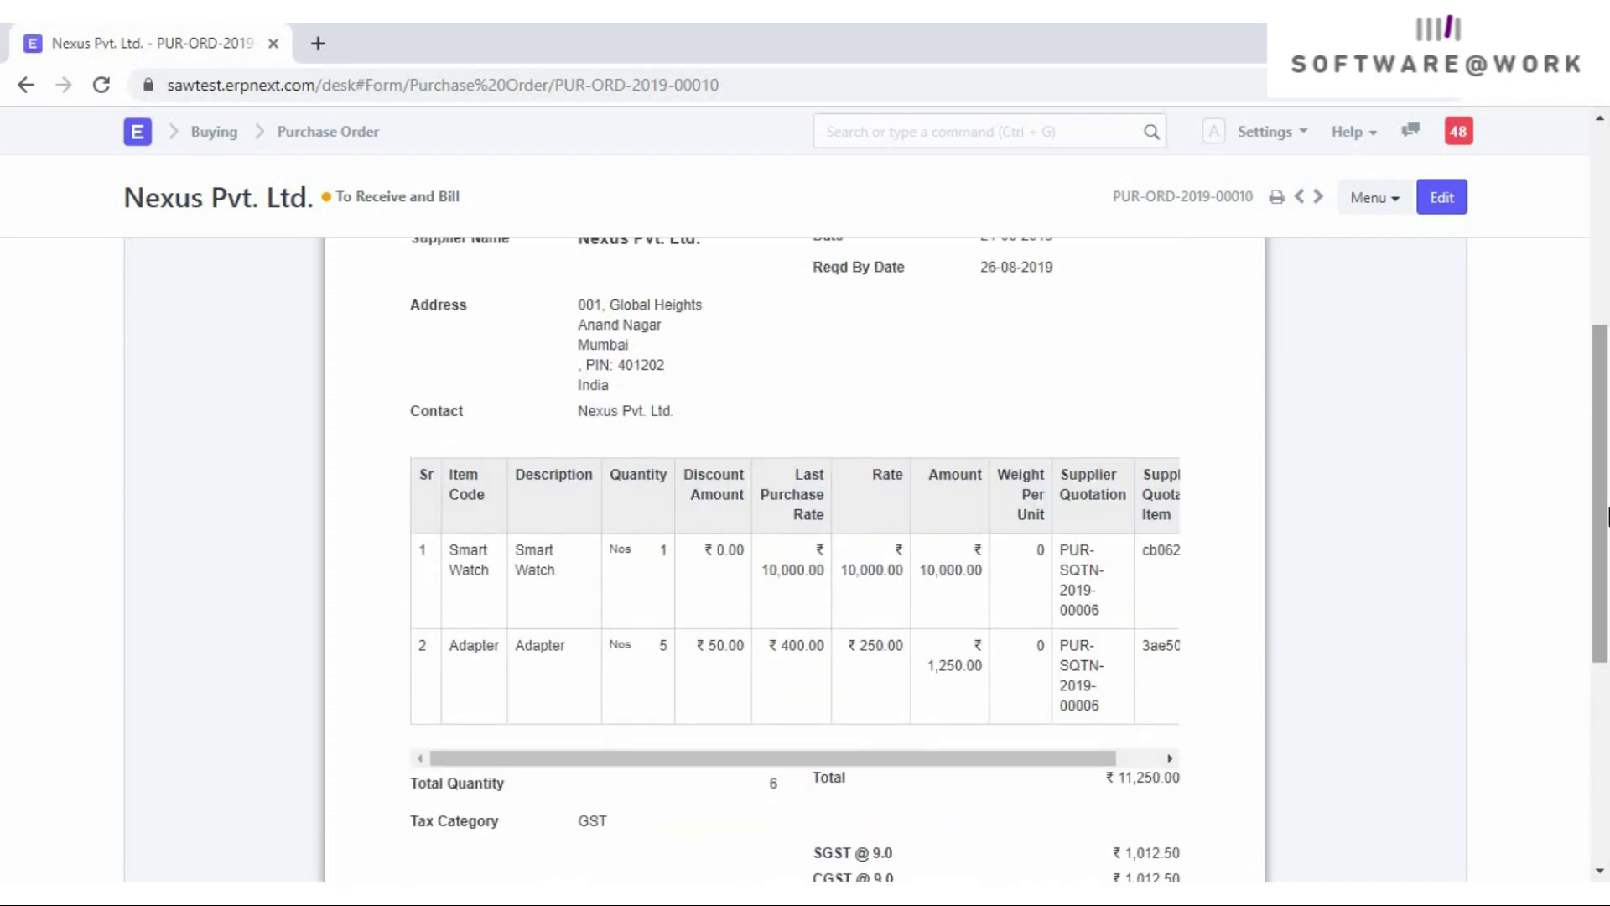
{"action": "left_click_drag", "start_coordinate": [1607, 436], "coordinate": [1608, 197]}
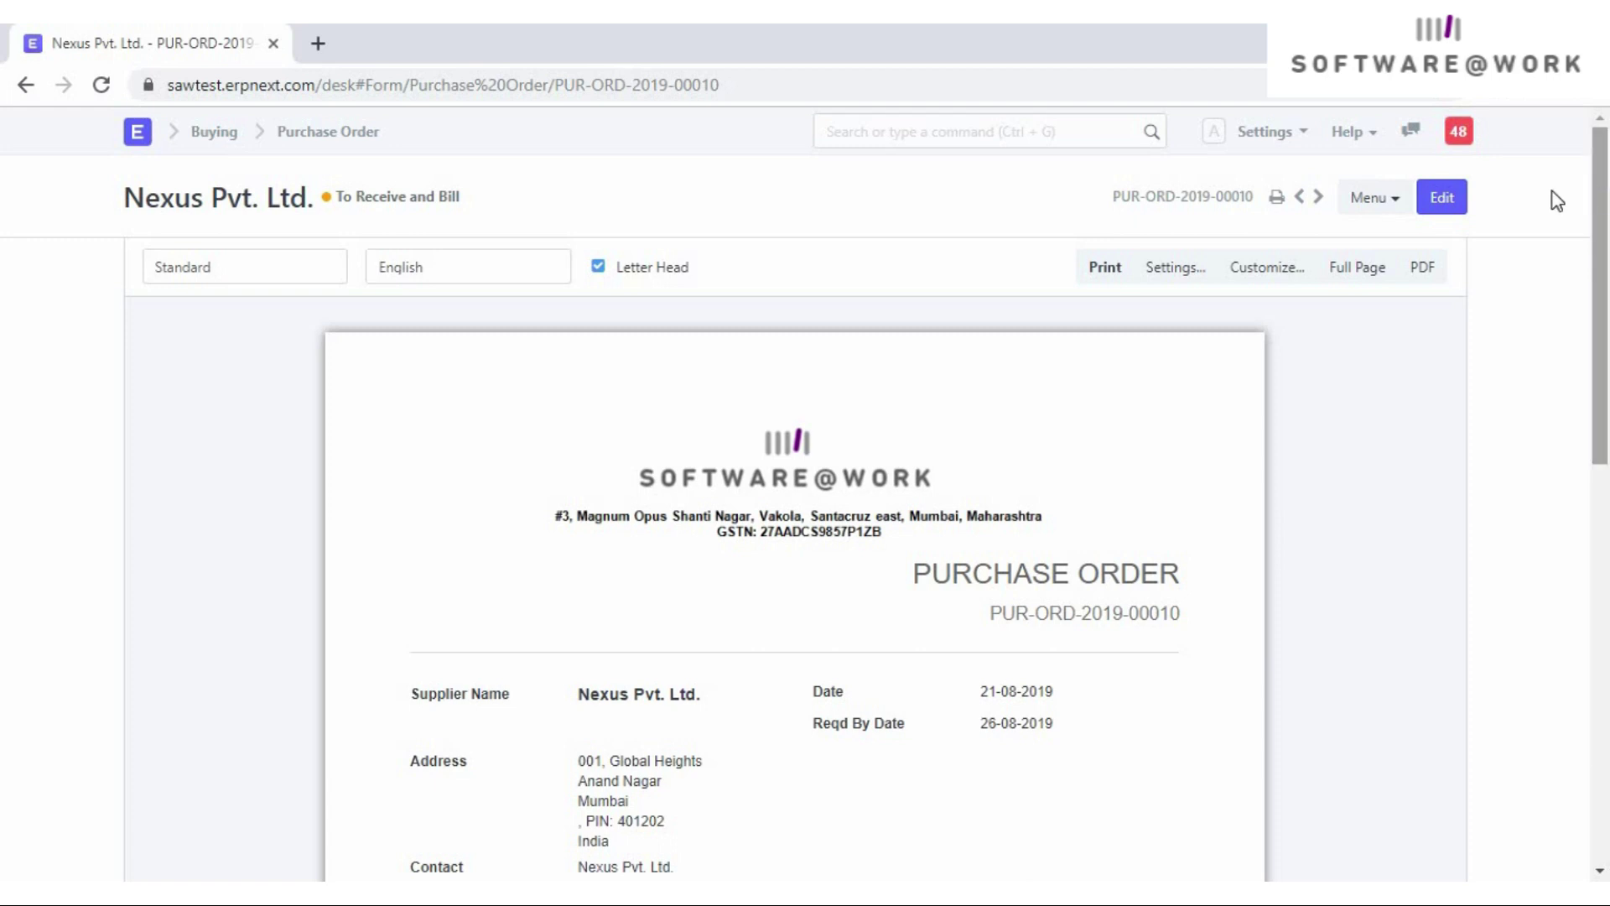
{"action": "left_click", "coordinate": [1442, 201]}
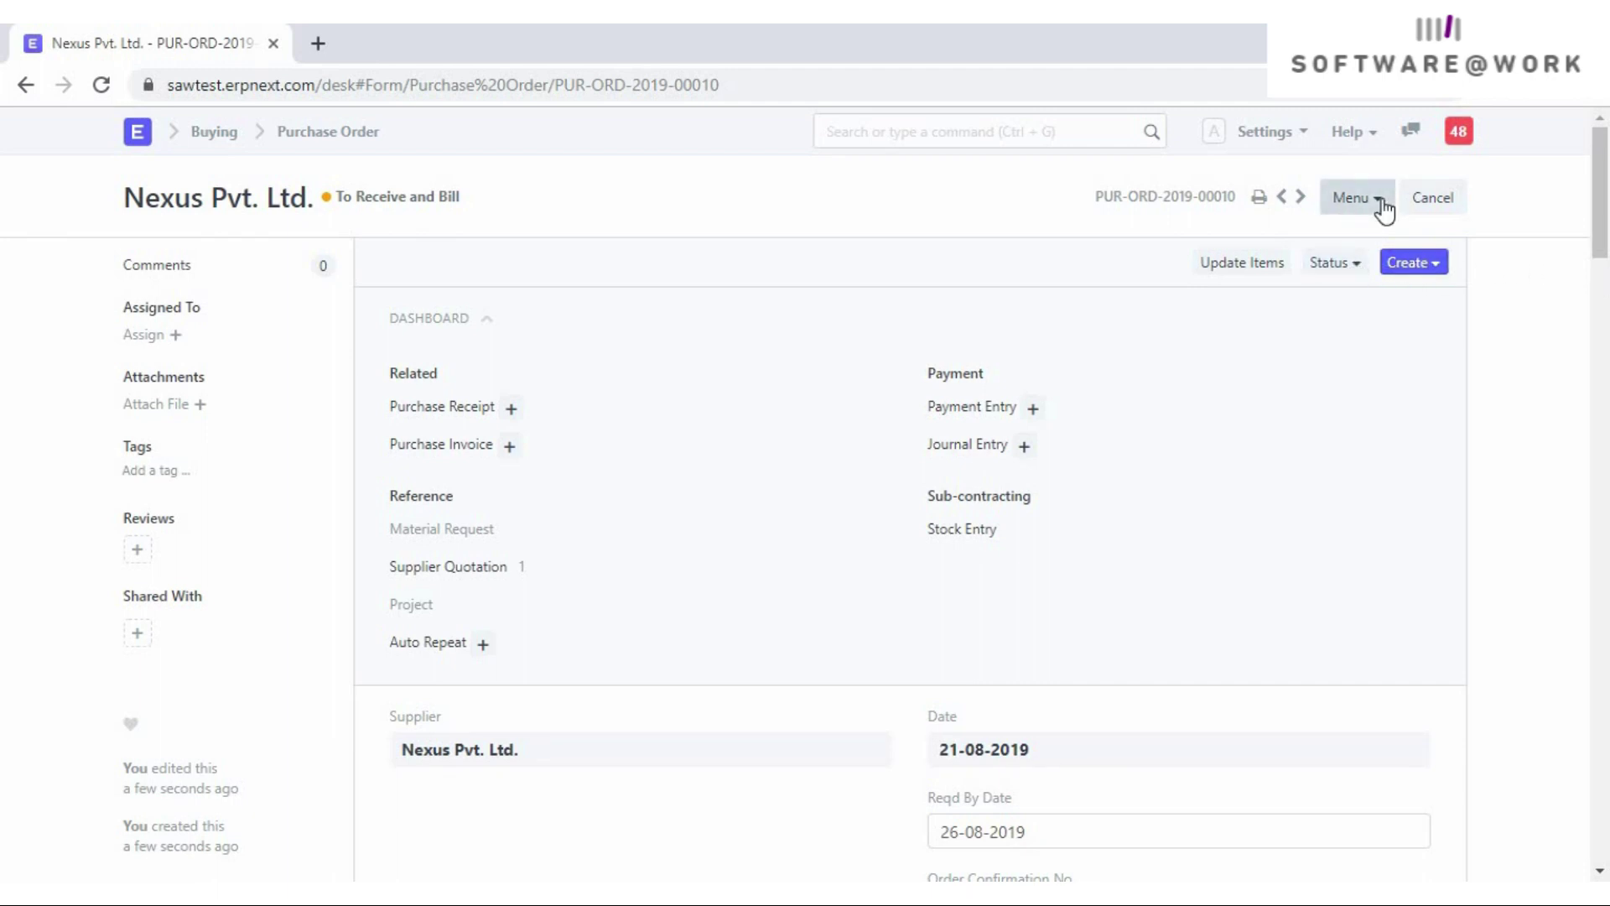
- Email the submitted purchase order to the supplier's contact with the prefilled subject and message
{"action": "left_click", "coordinate": [1384, 211]}
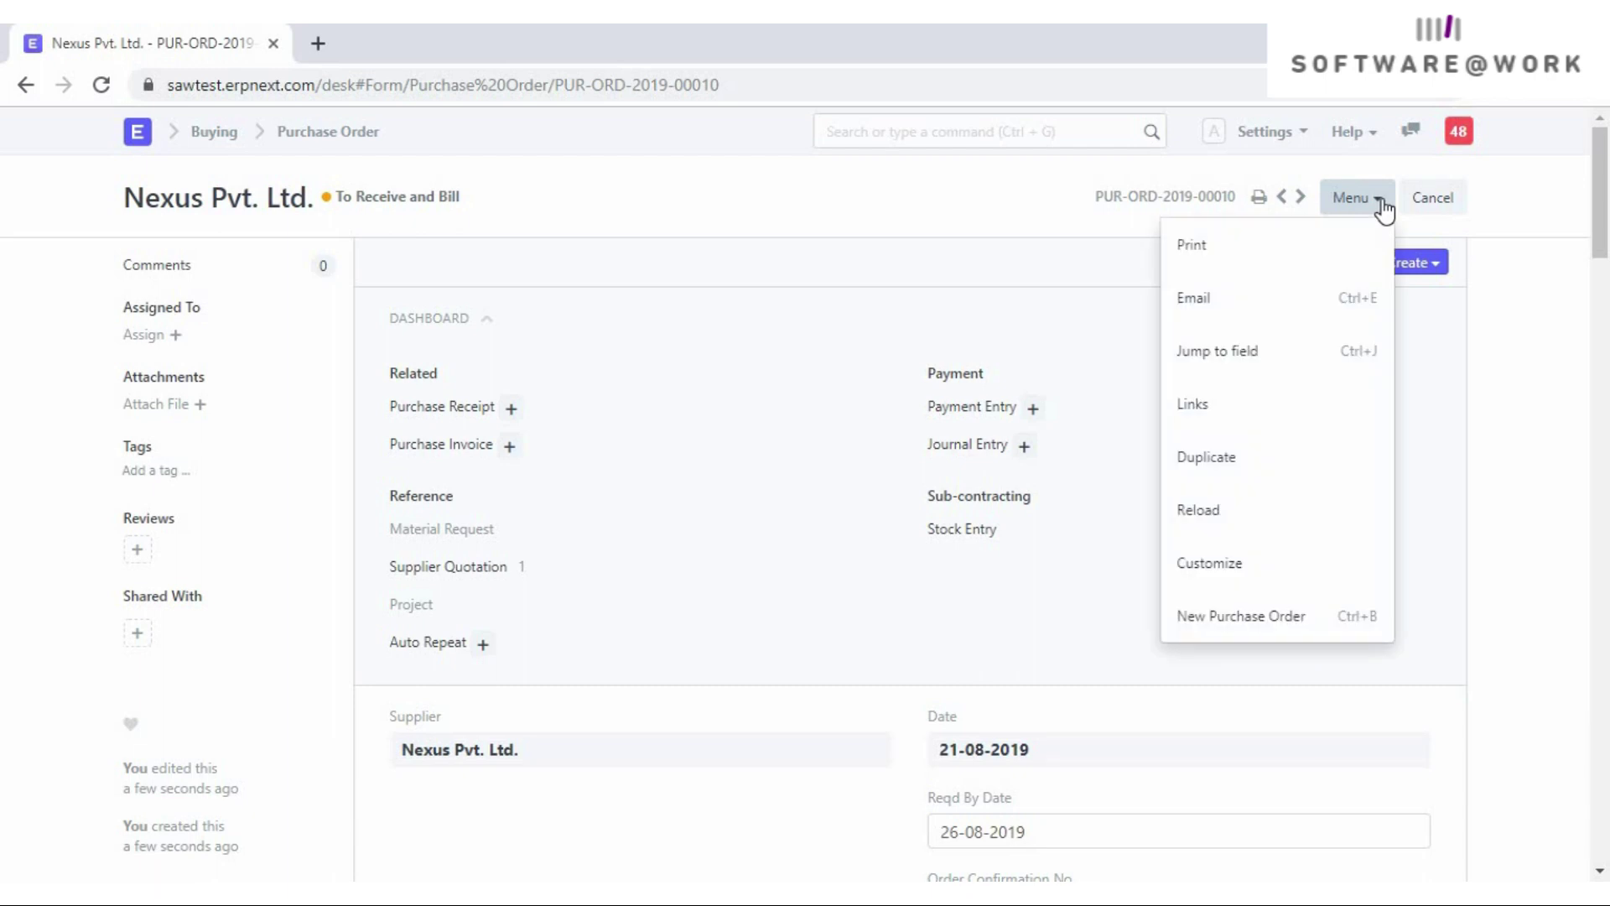
{"action": "left_click", "coordinate": [1187, 302]}
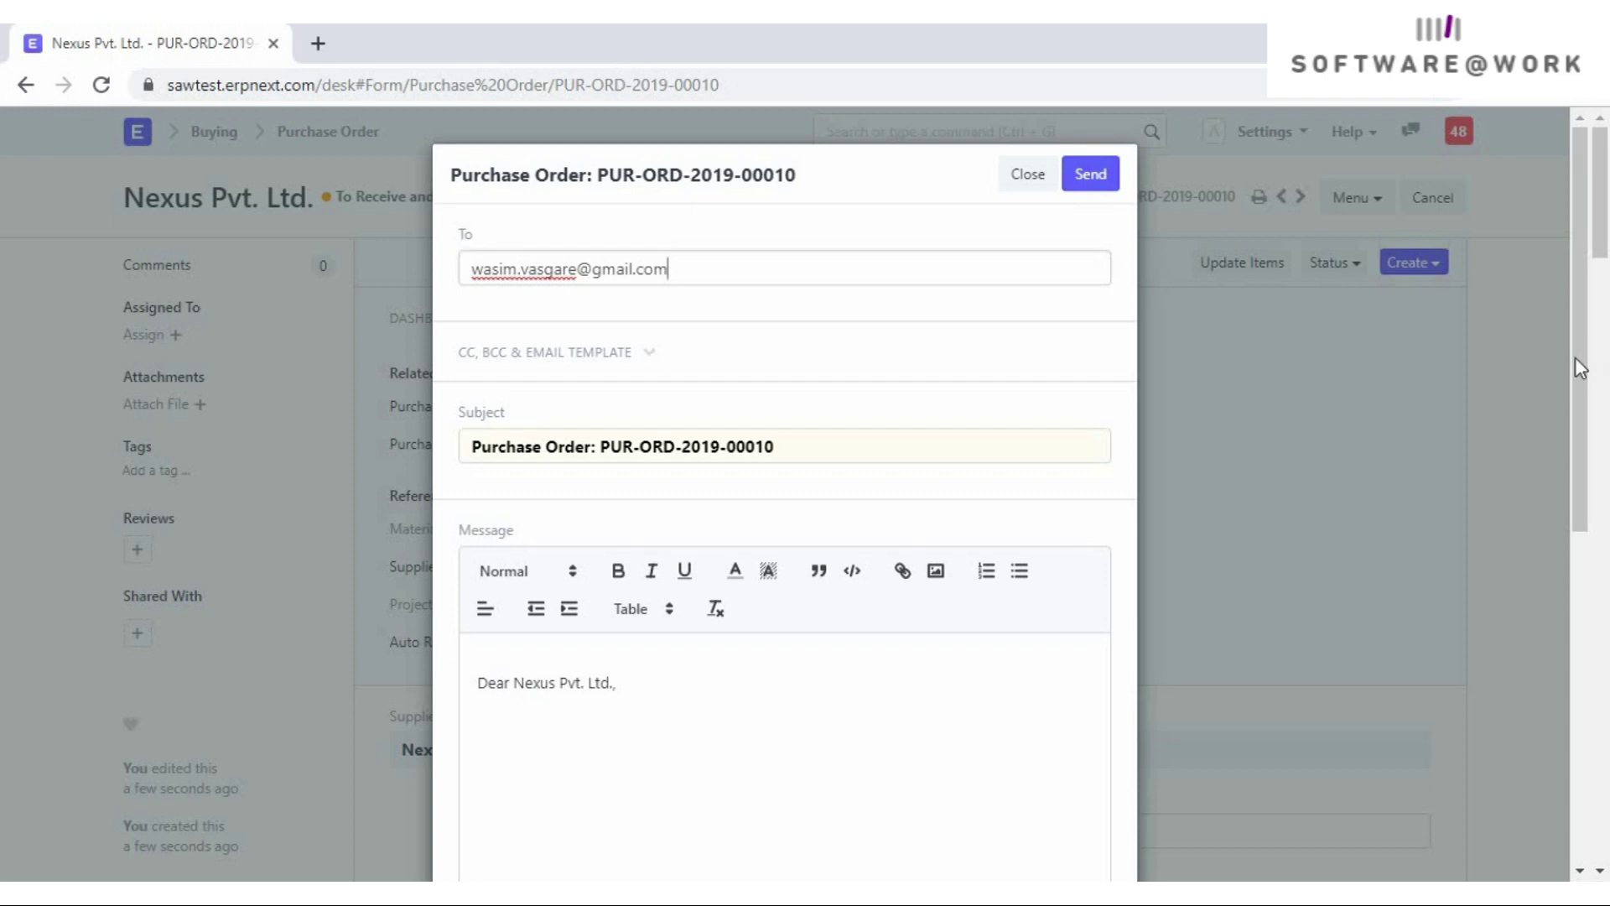
{"action": "left_click", "coordinate": [1091, 178]}
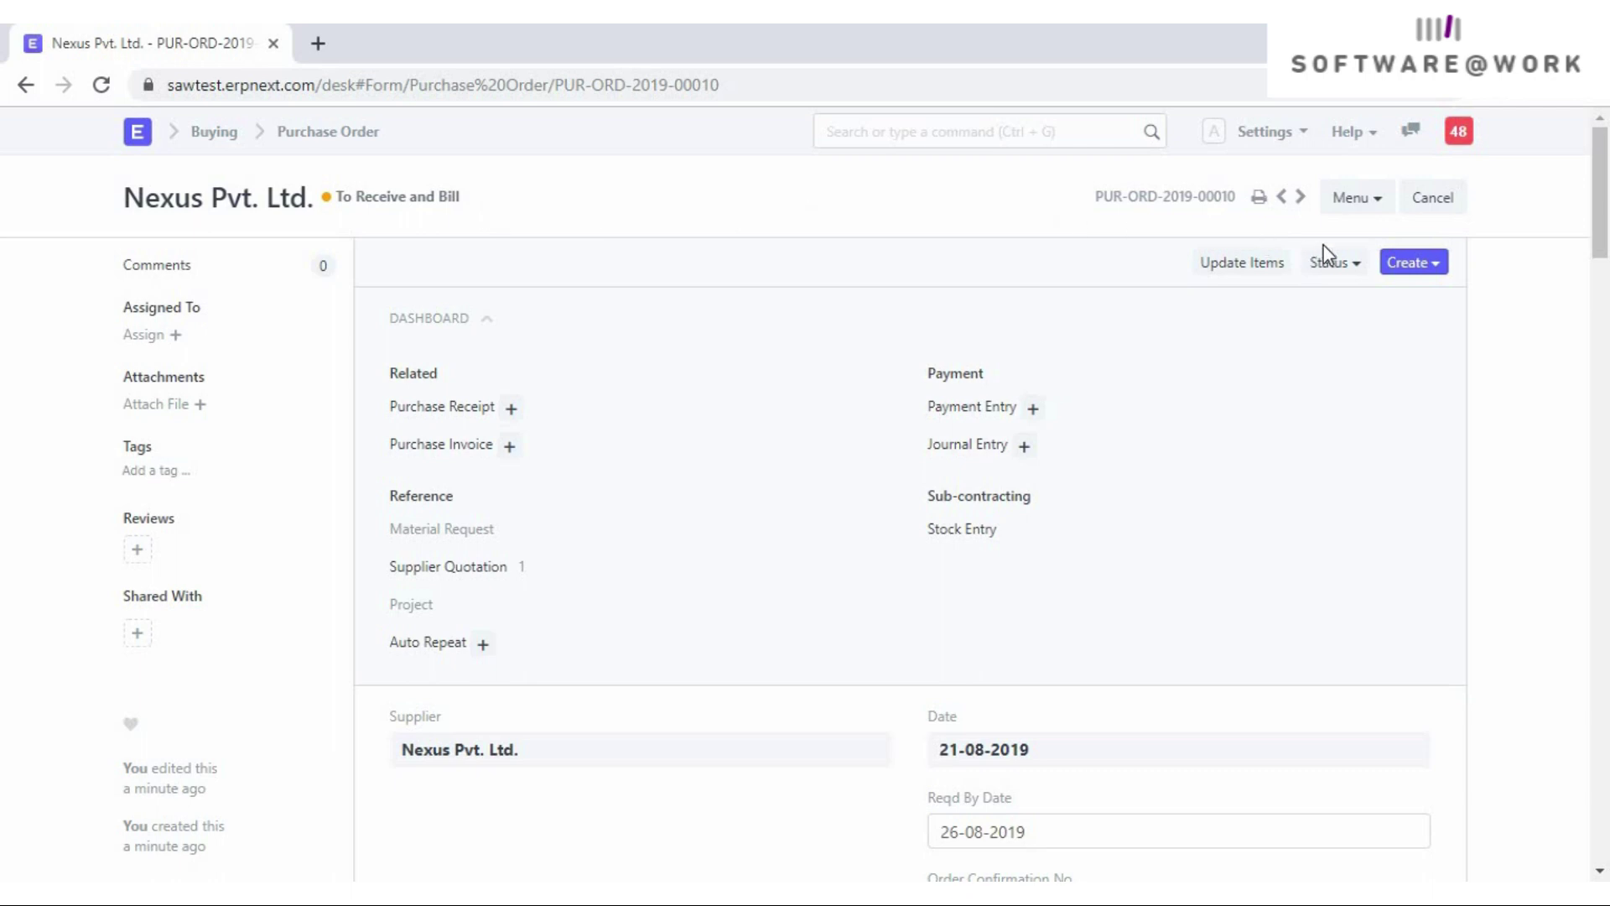
- Create a purchase receipt from the purchase order and enter 78545 as the supplier delivery note
{"action": "left_click", "coordinate": [1416, 267]}
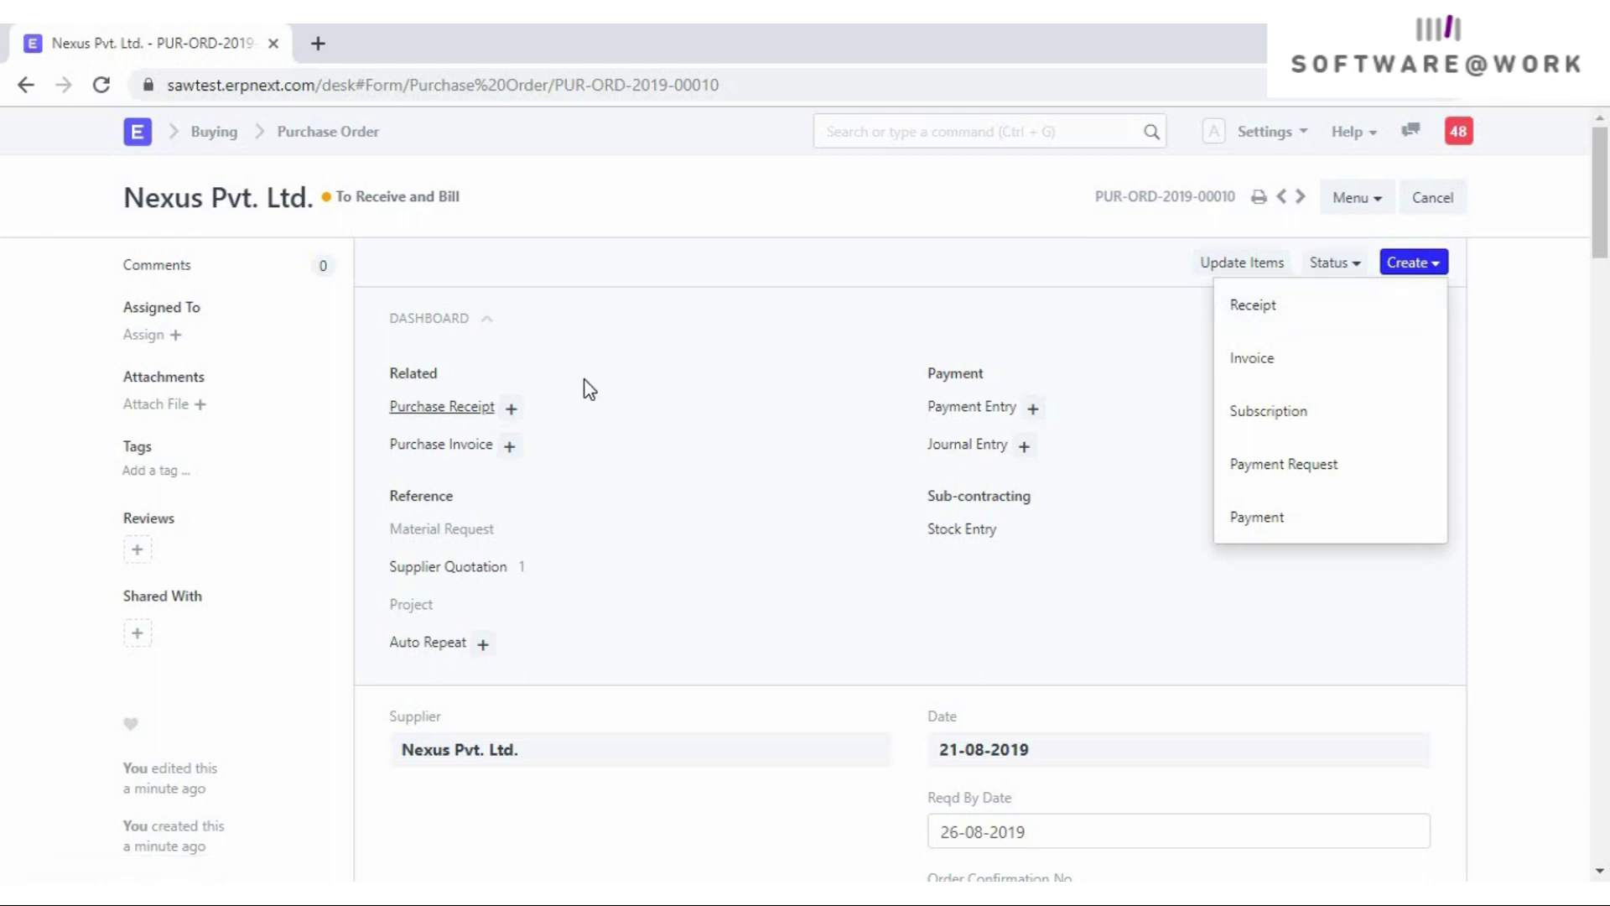
{"action": "left_click", "coordinate": [471, 419]}
{"action": "left_click_drag", "start_coordinate": [1602, 235], "coordinate": [1602, 257]}
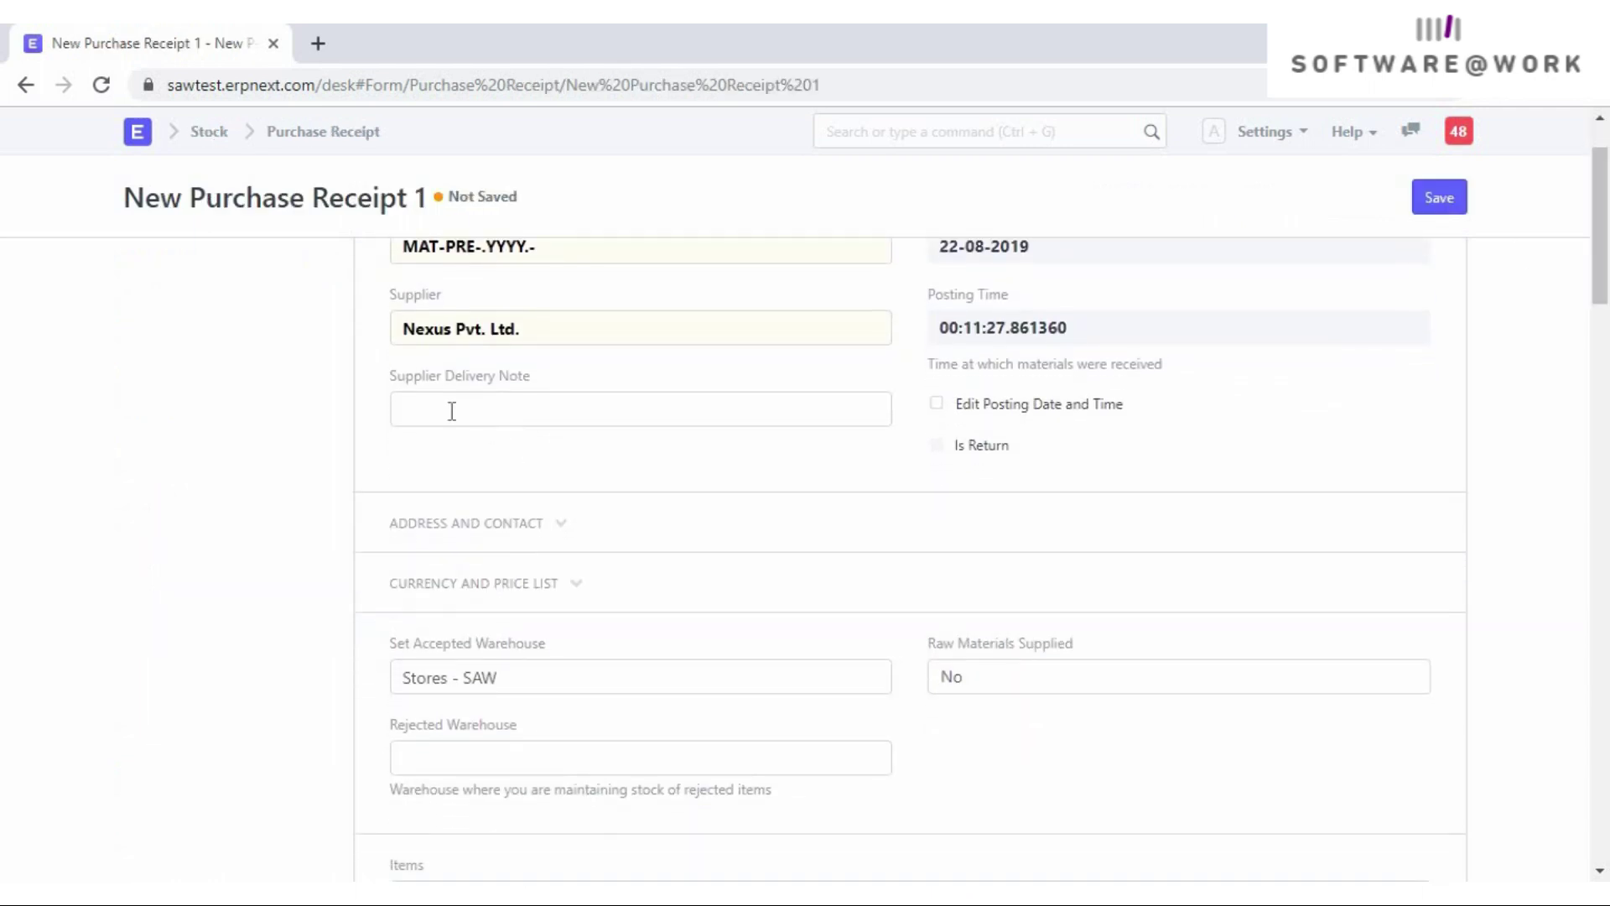
{"action": "type", "text": "78545"}
- Set the Adapter's accepted quantity to 3, and save and submit the purchase receipt
{"action": "left_click_drag", "start_coordinate": [1608, 247], "coordinate": [1606, 319]}
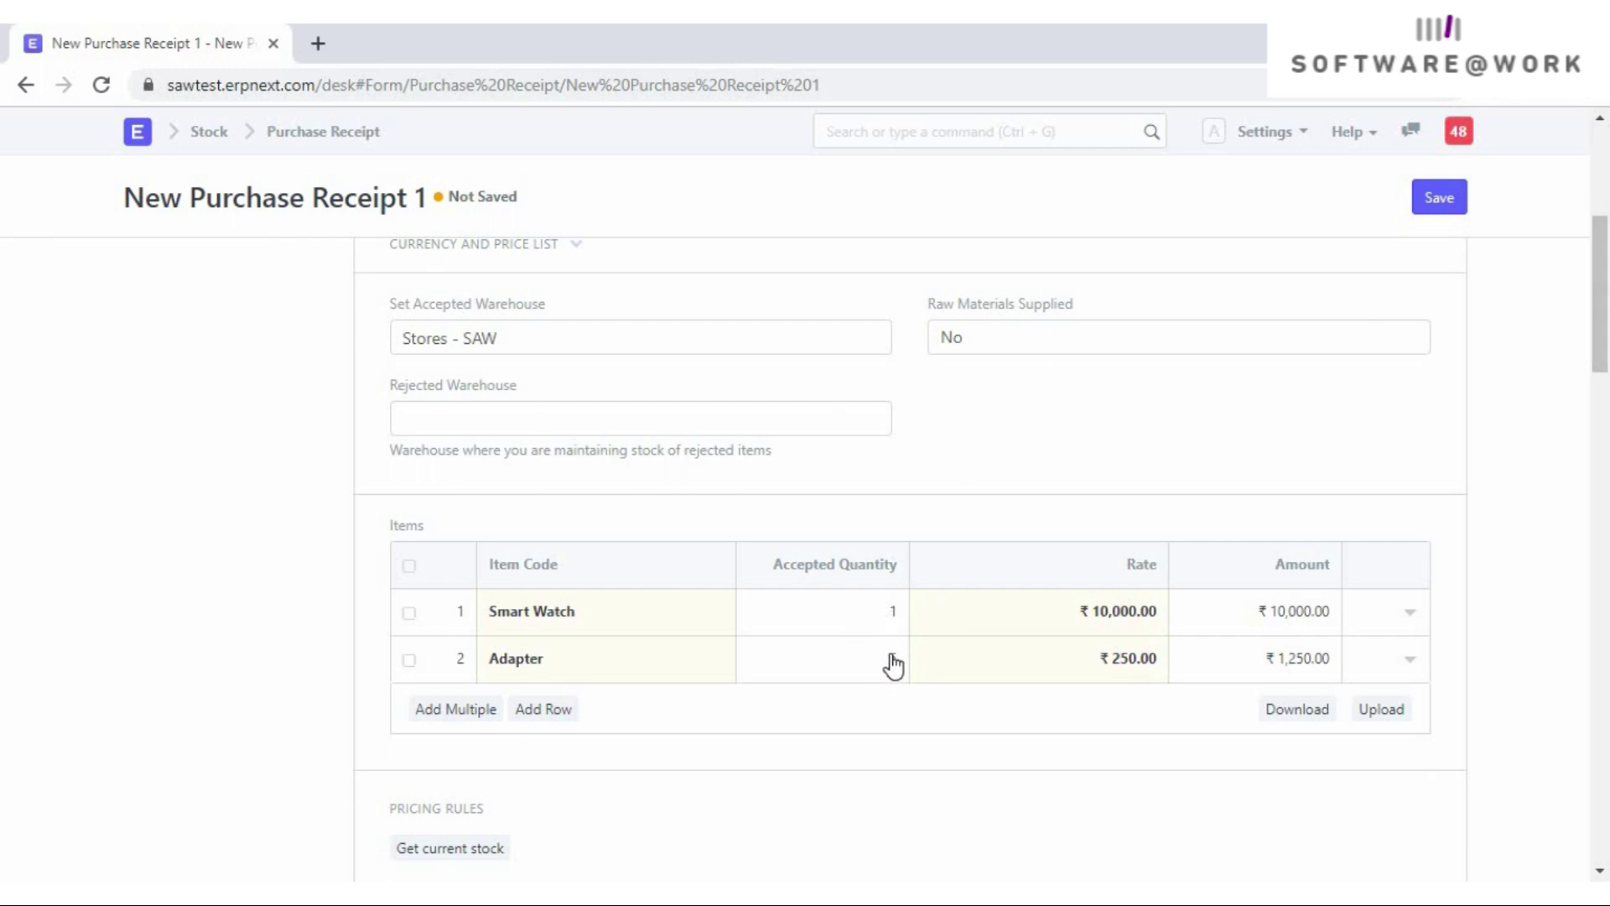
{"action": "left_click_drag", "start_coordinate": [1603, 345], "coordinate": [1603, 394]}
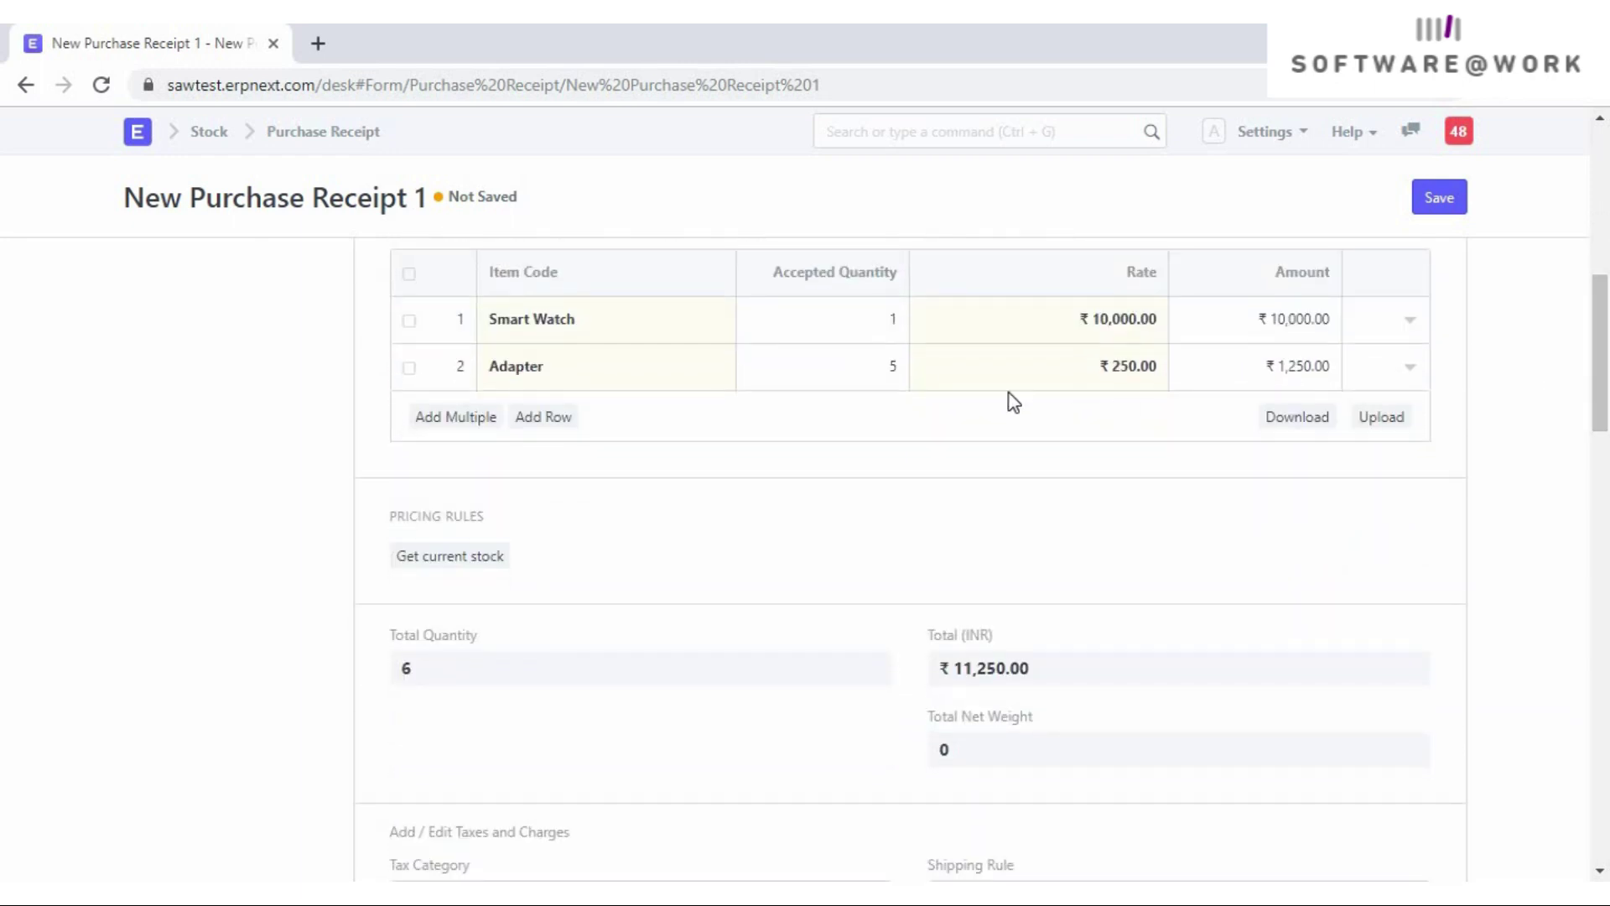
{"action": "left_click", "coordinate": [887, 366]}
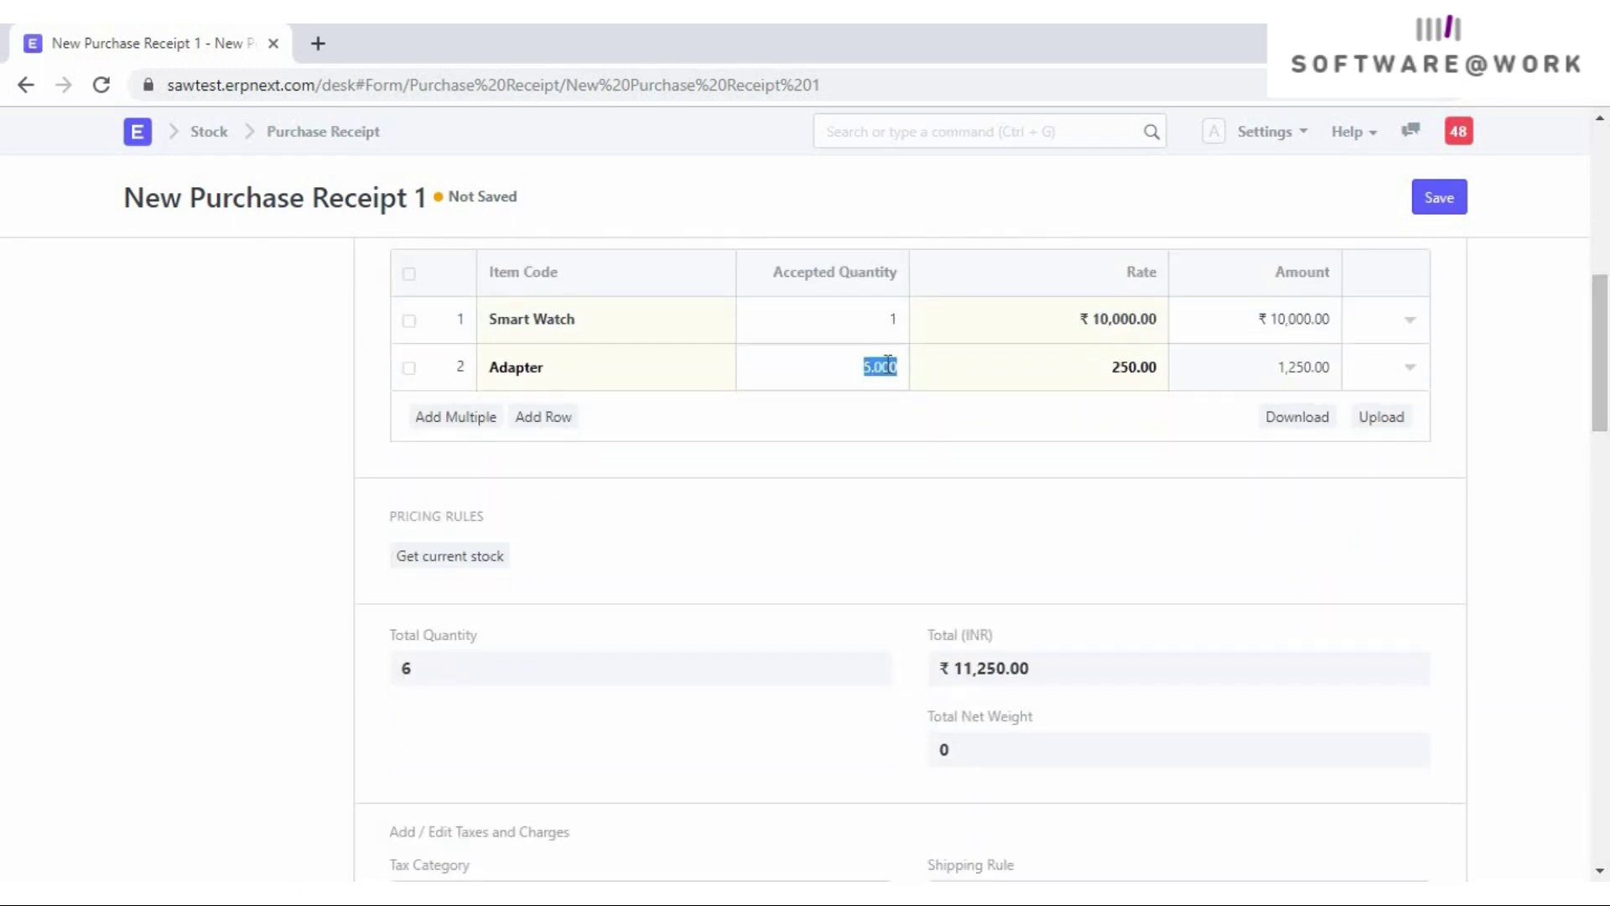
{"action": "type", "text": "5"}
{"action": "left_click", "coordinate": [1441, 202]}
{"action": "left_click", "coordinate": [1441, 202]}
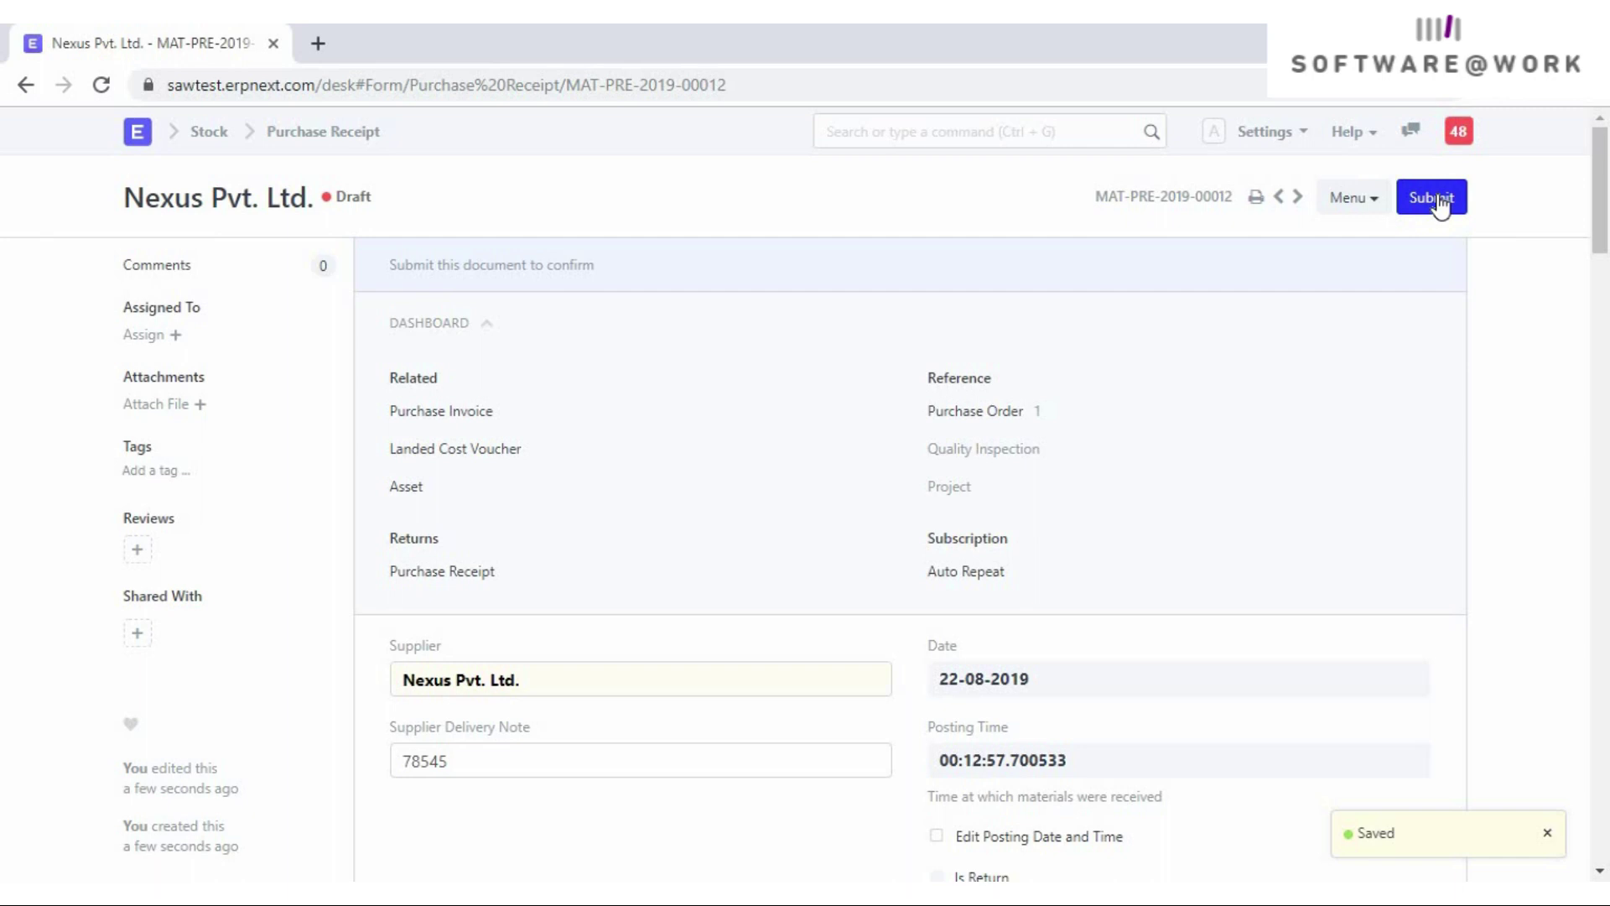
{"action": "left_click", "coordinate": [1440, 201]}
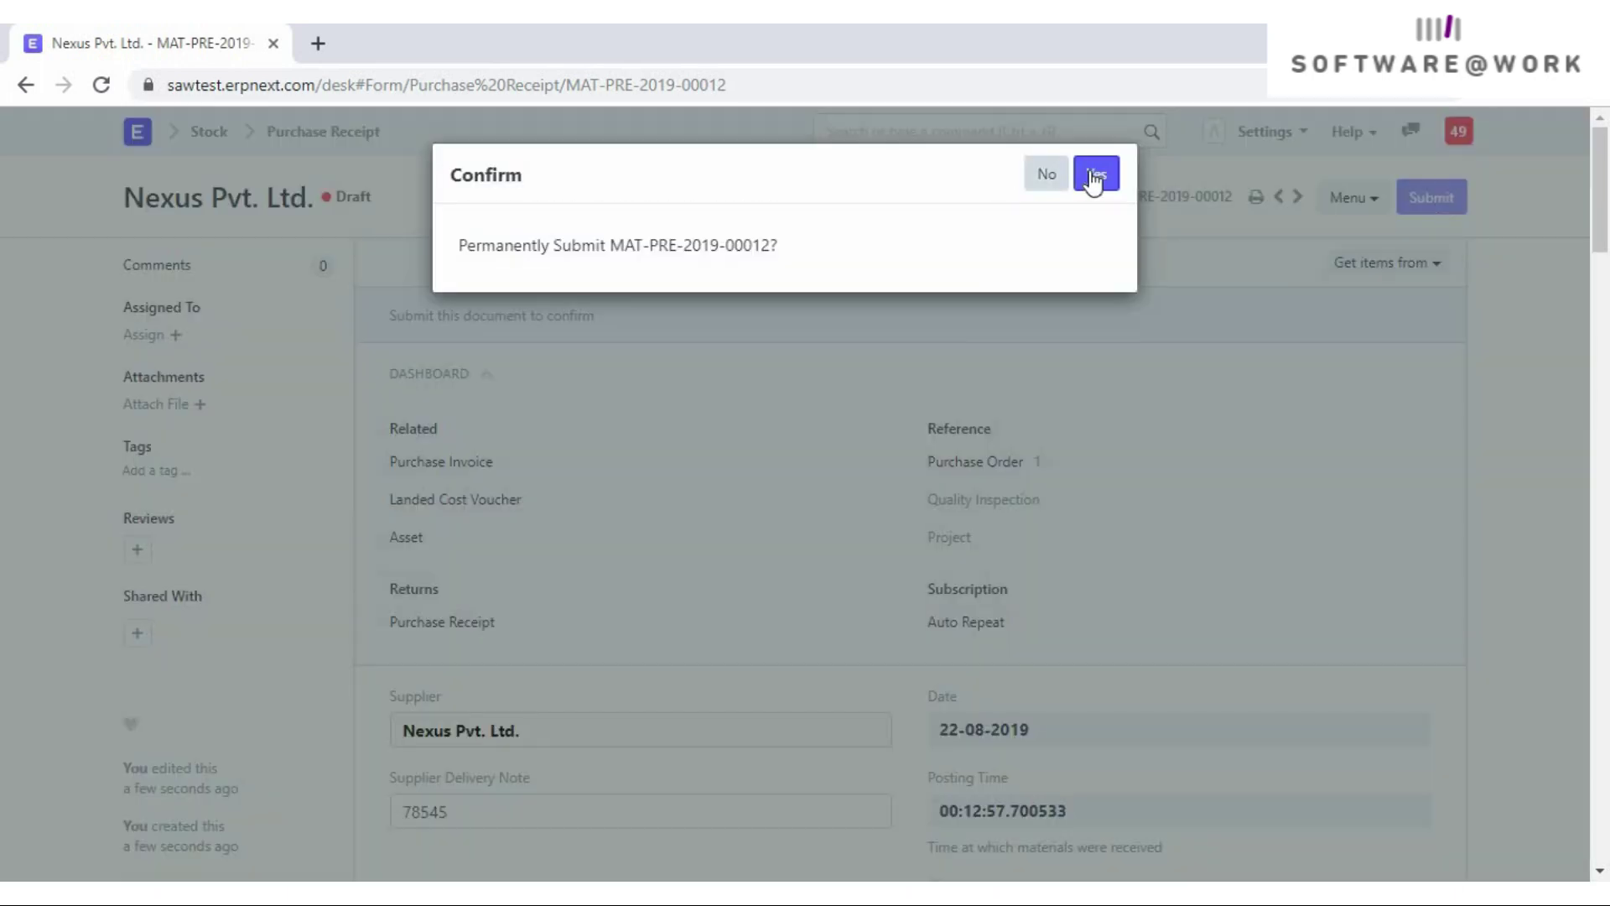
{"action": "left_click", "coordinate": [1095, 174]}
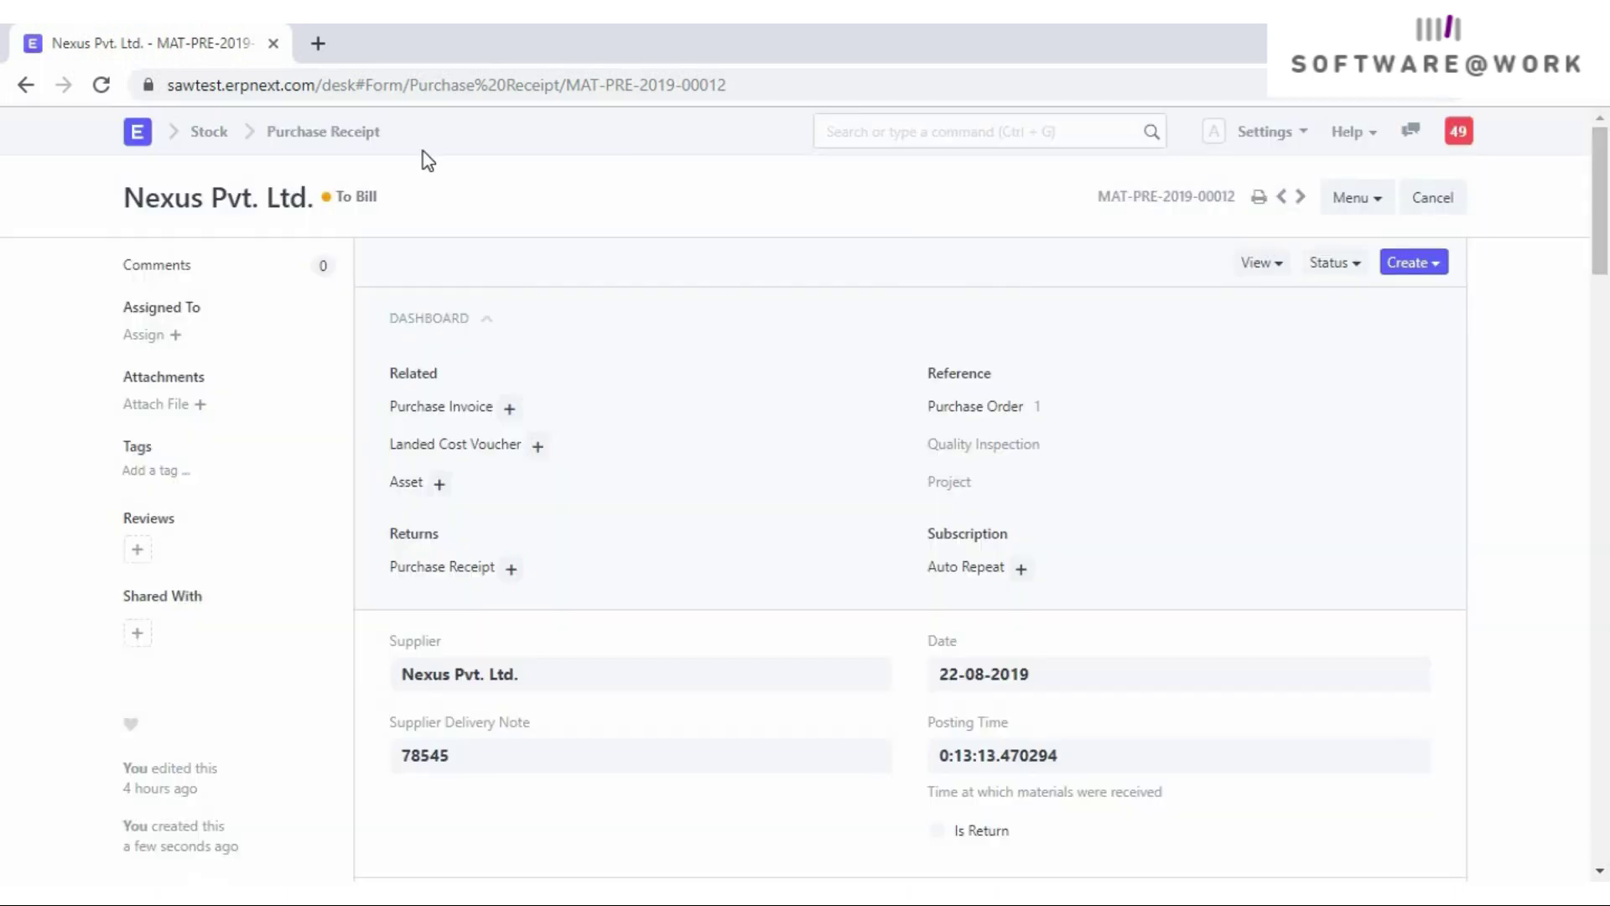
- Create and save another purchase receipt with the remaining items fetched from the Nexus Pvt. Ltd. purchase order dated 21-08-2019
{"action": "left_click", "coordinate": [317, 134]}
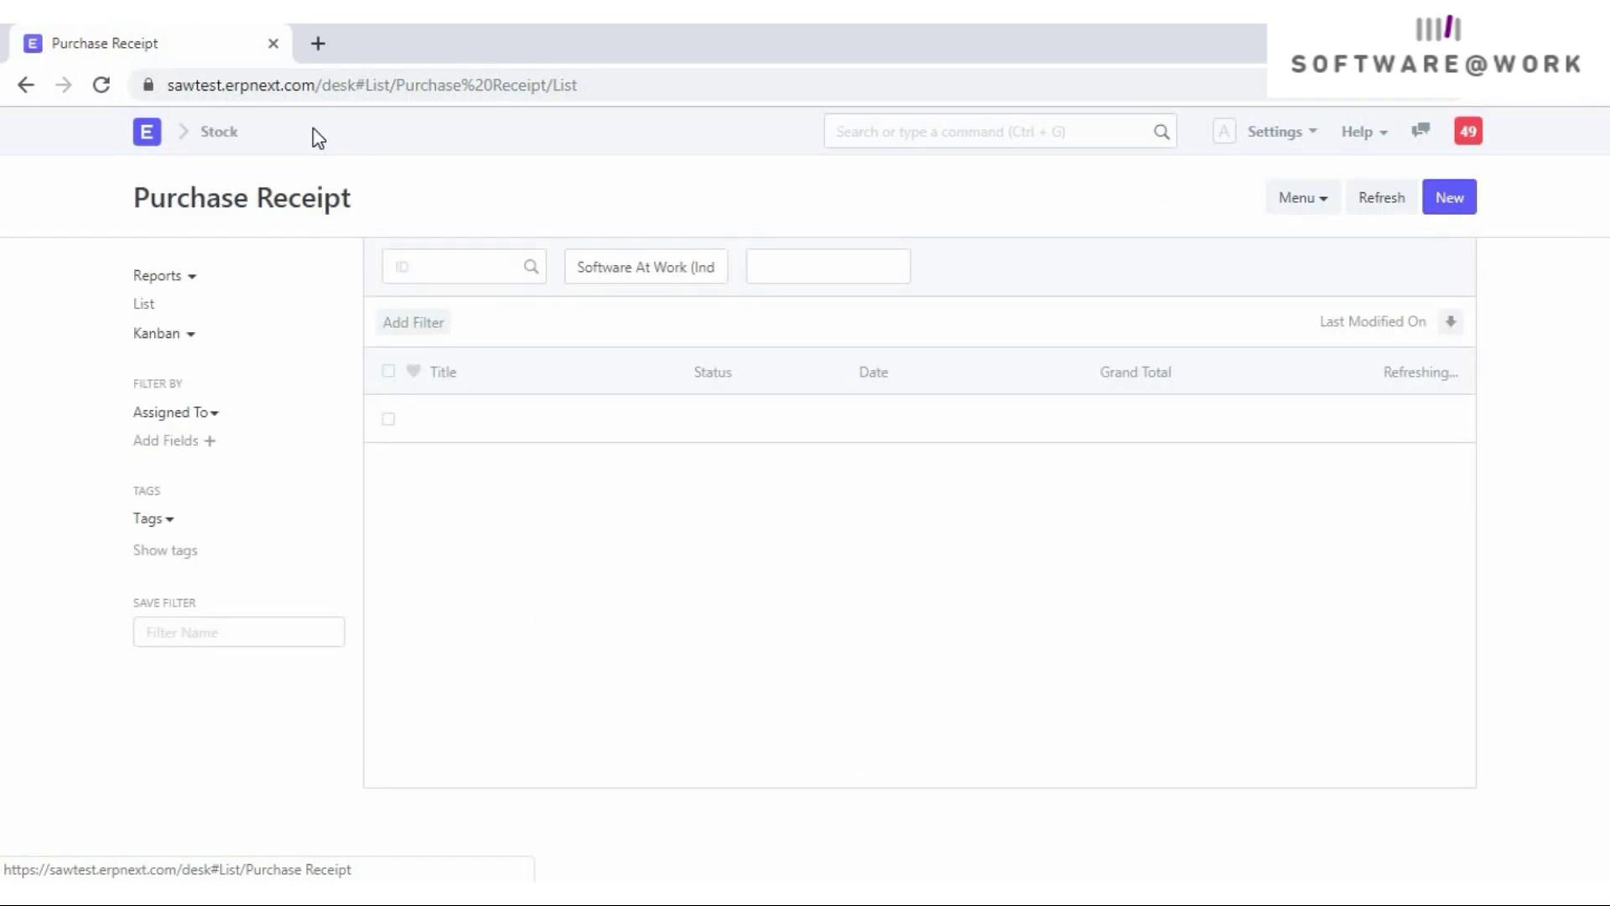
{"action": "left_click", "coordinate": [1439, 202]}
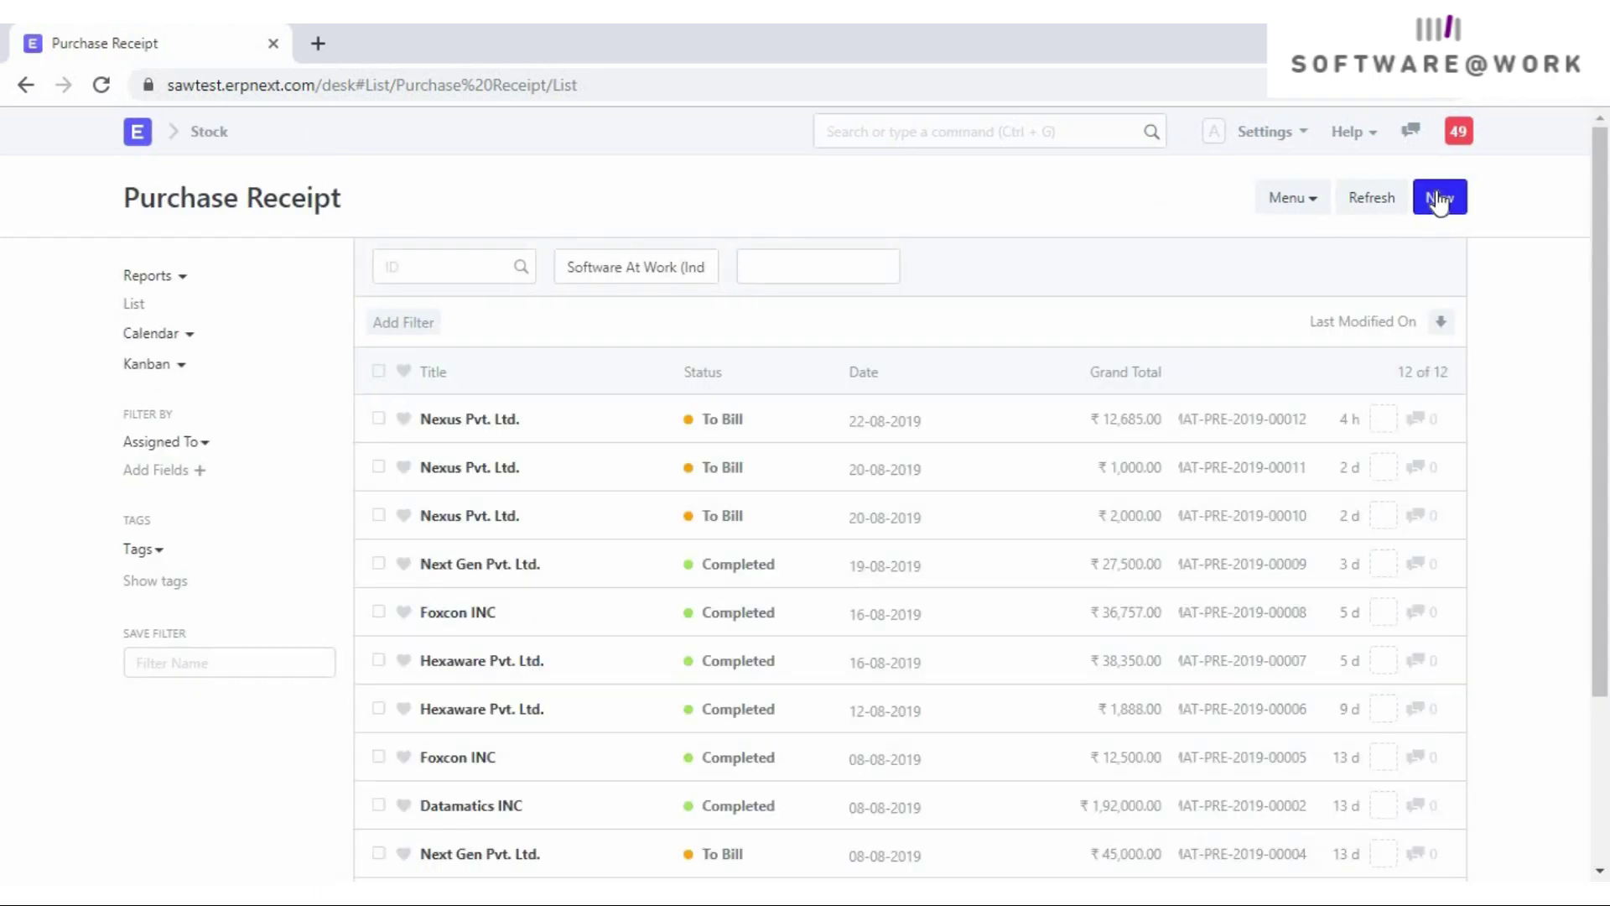
{"action": "left_click", "coordinate": [1392, 270]}
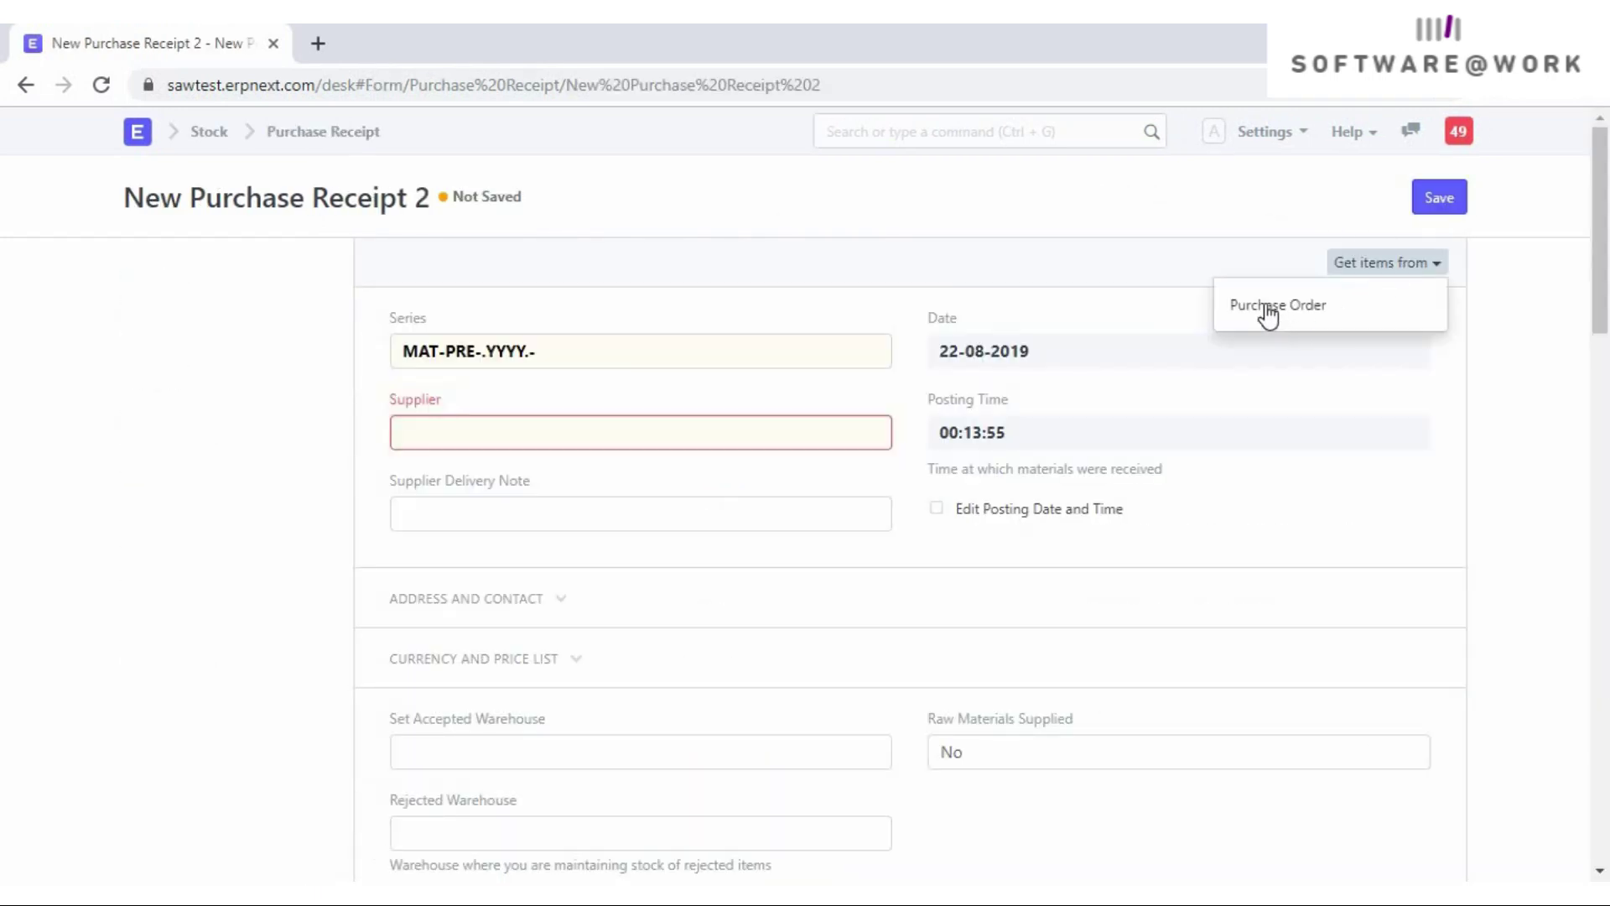
{"action": "left_click", "coordinate": [1267, 308]}
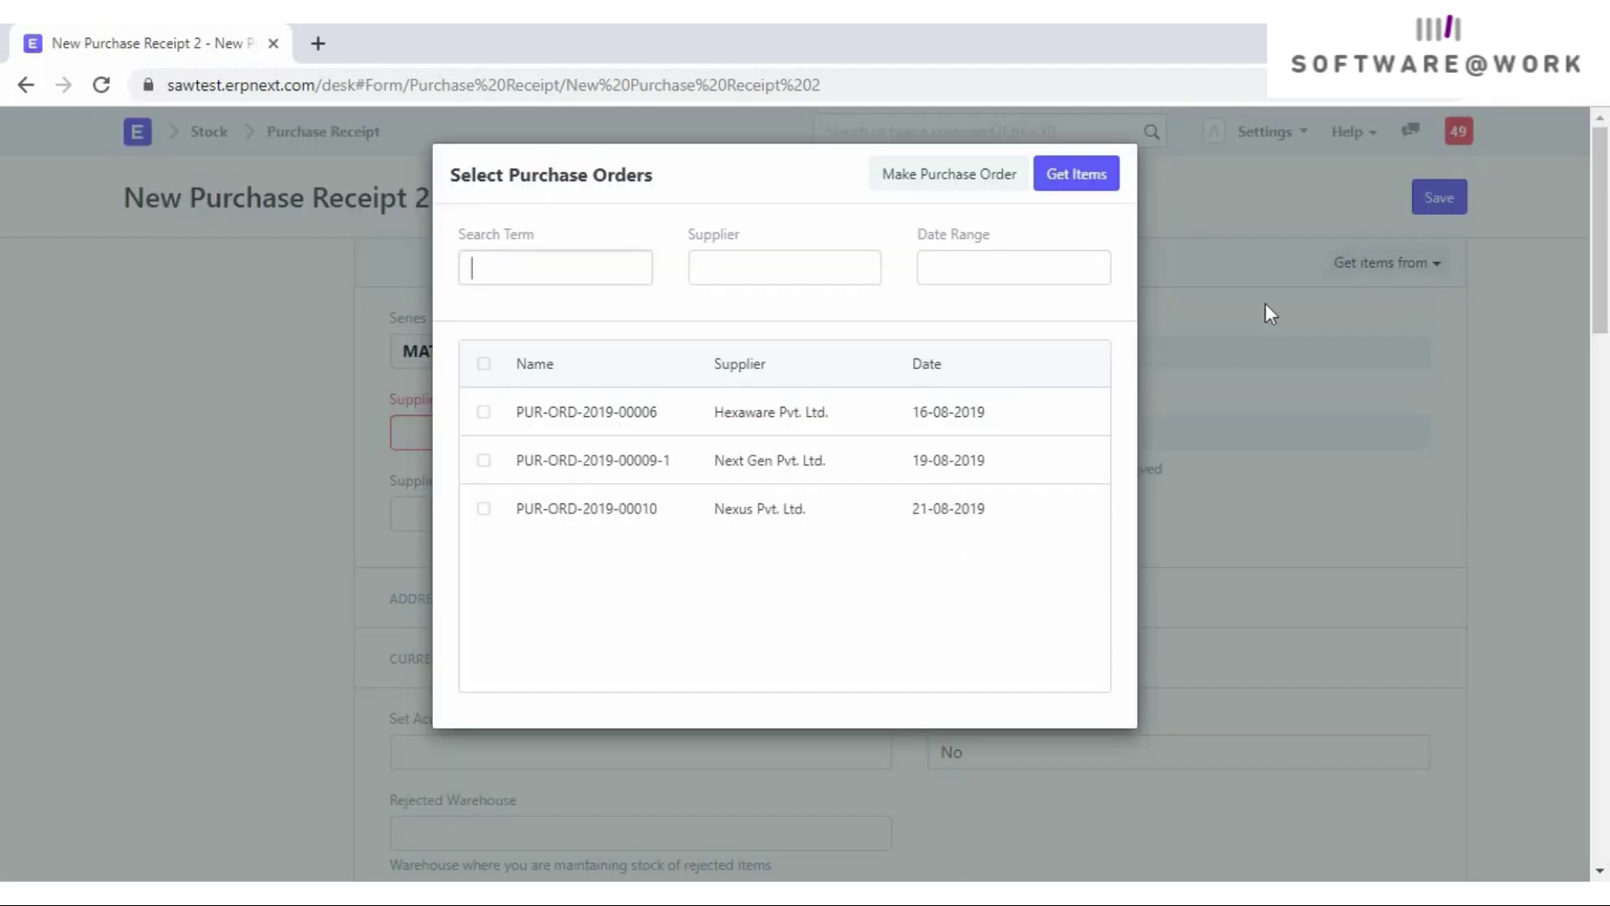
{"action": "left_click", "coordinate": [484, 508]}
{"action": "left_click", "coordinate": [1088, 175]}
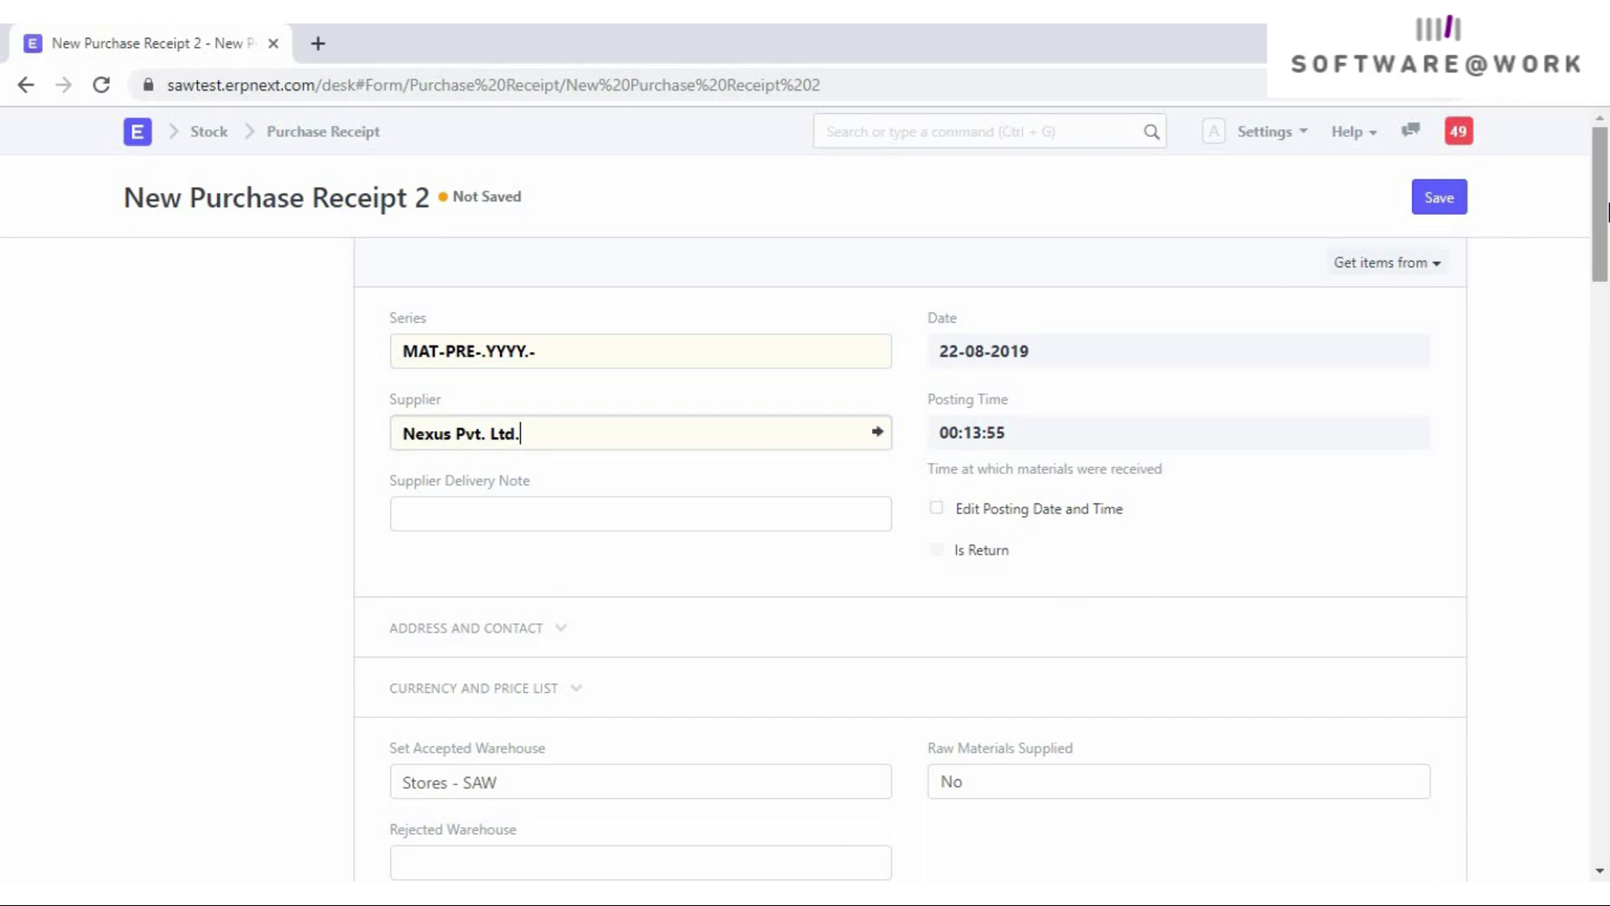
{"action": "scroll", "coordinate": [1090, 252], "scroll_direction": "down", "scroll_amount": 7}
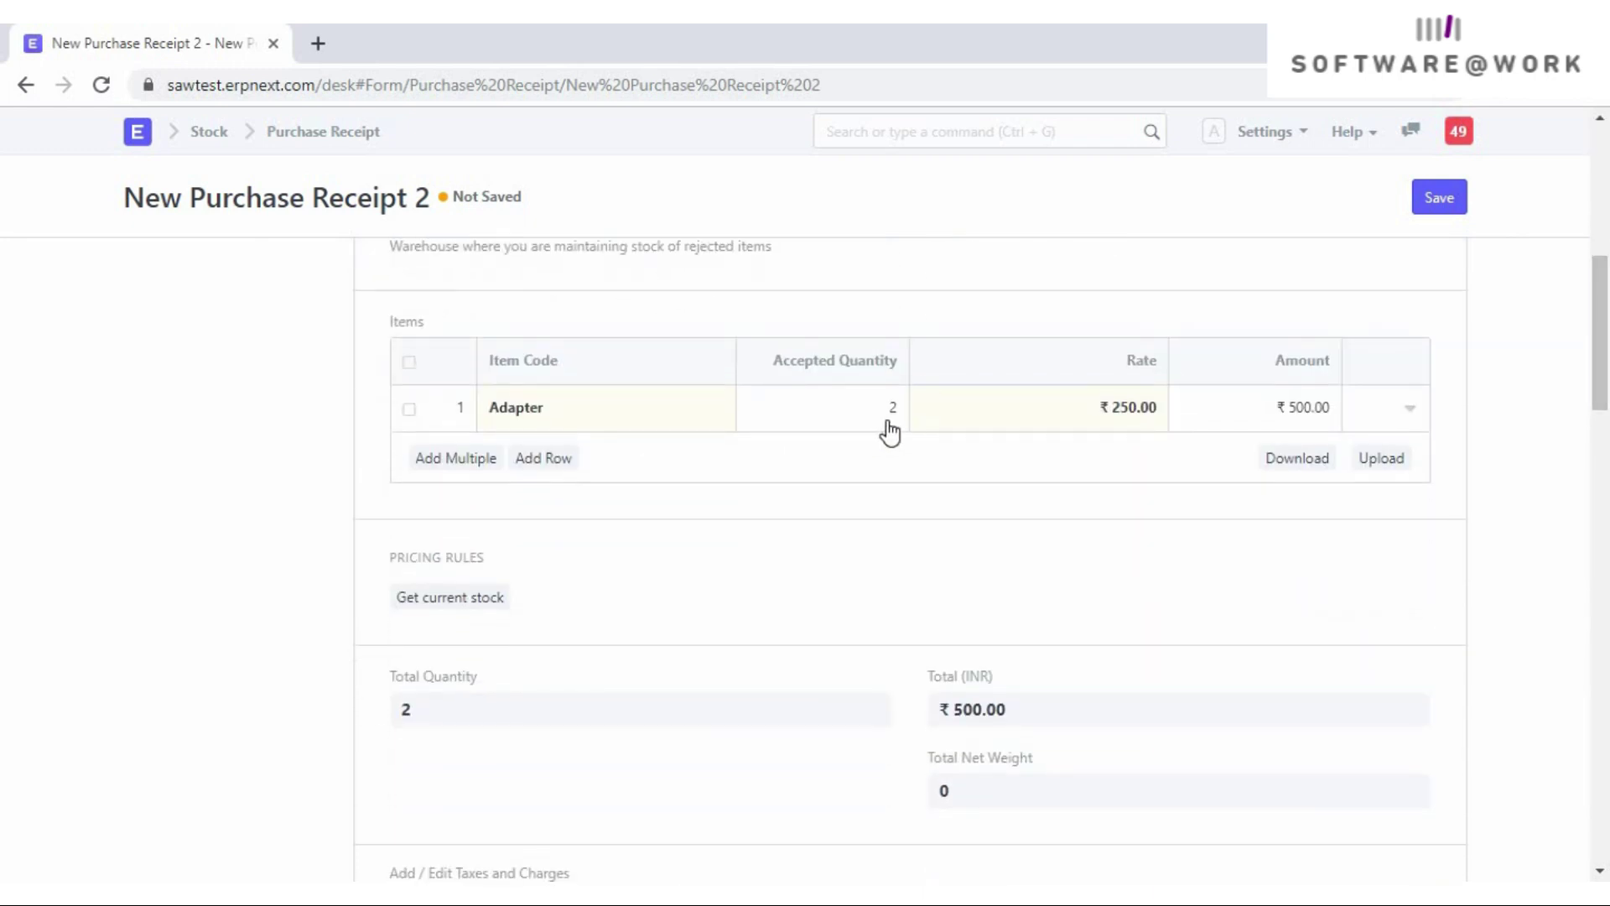
{"action": "left_click", "coordinate": [1440, 202]}
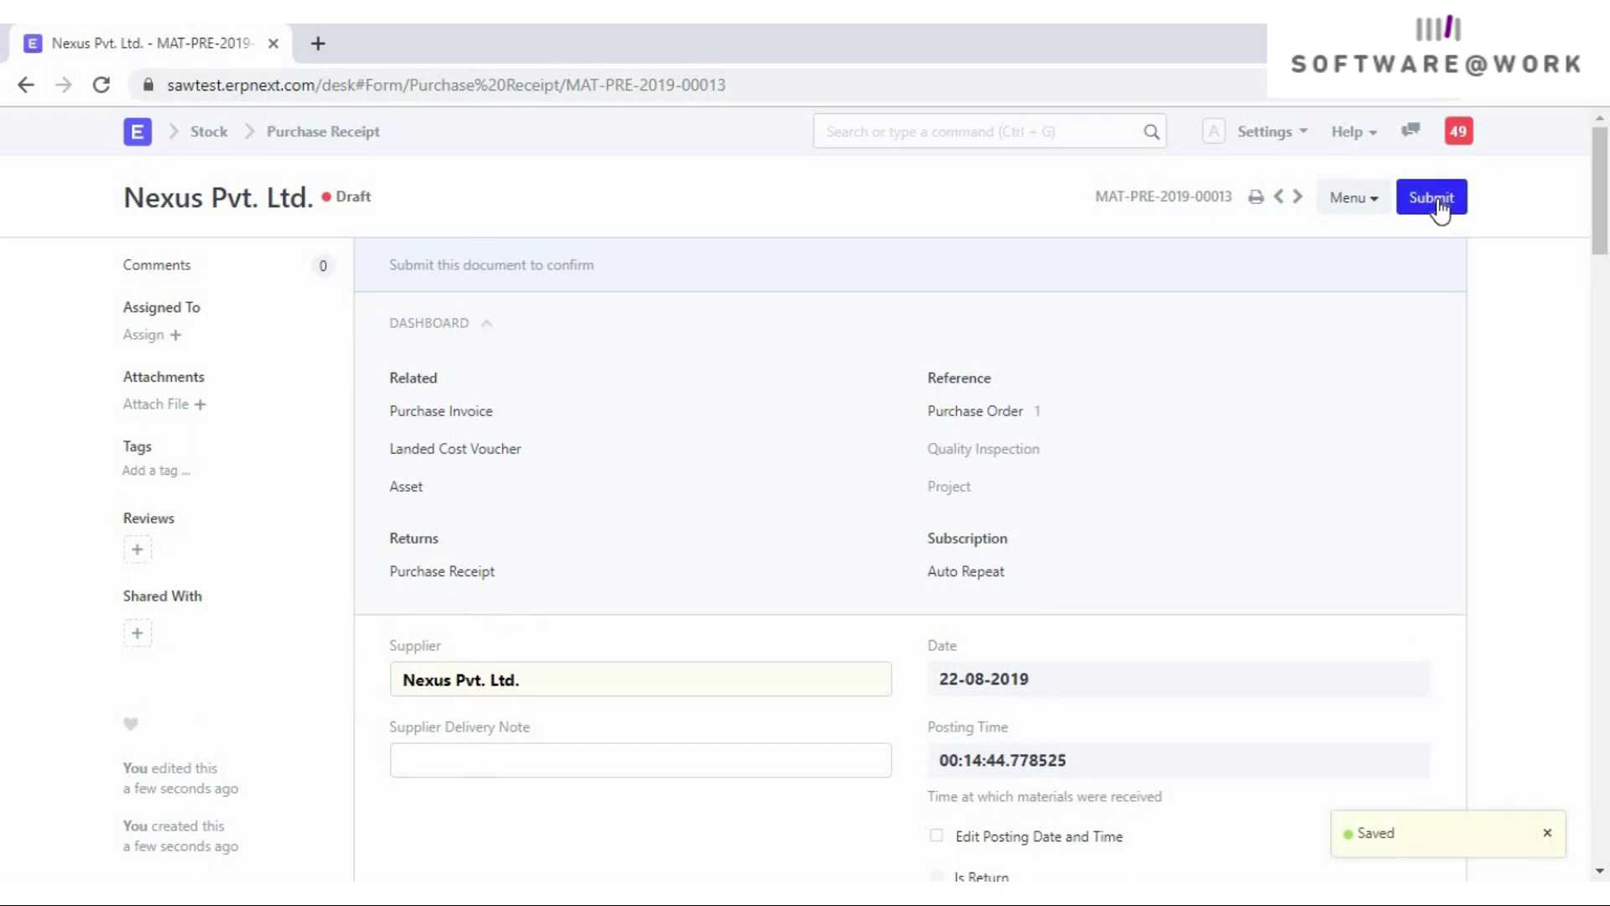
- Submit the Nexus Pvt. Ltd. purchase receipt and start a new purchase invoice
{"action": "left_click", "coordinate": [1438, 203]}
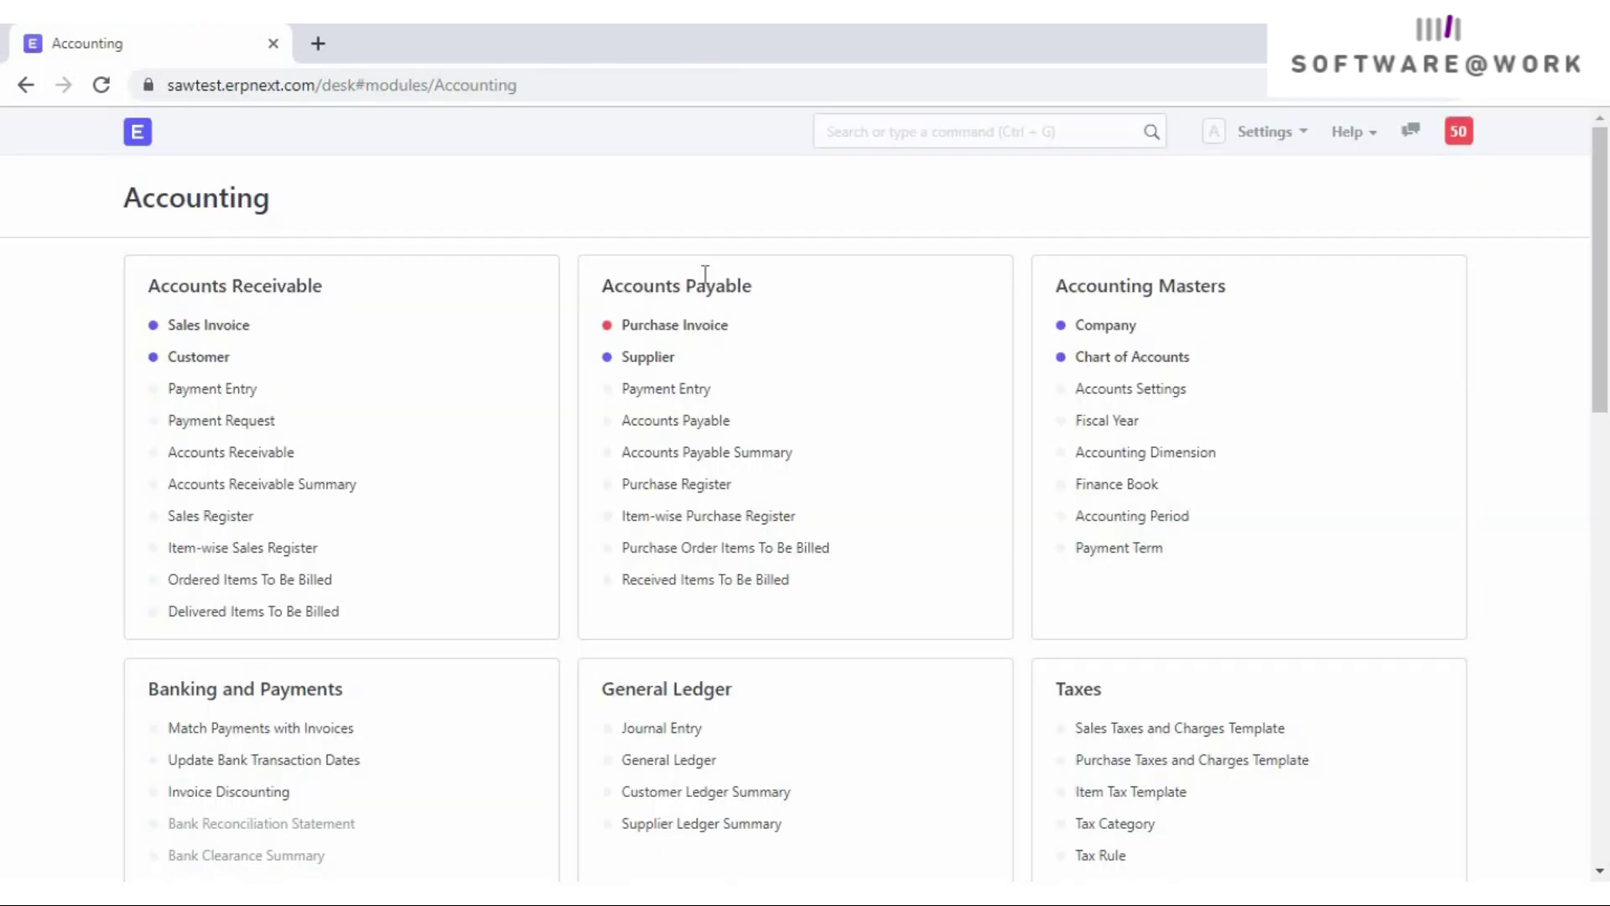
{"action": "left_click", "coordinate": [638, 327]}
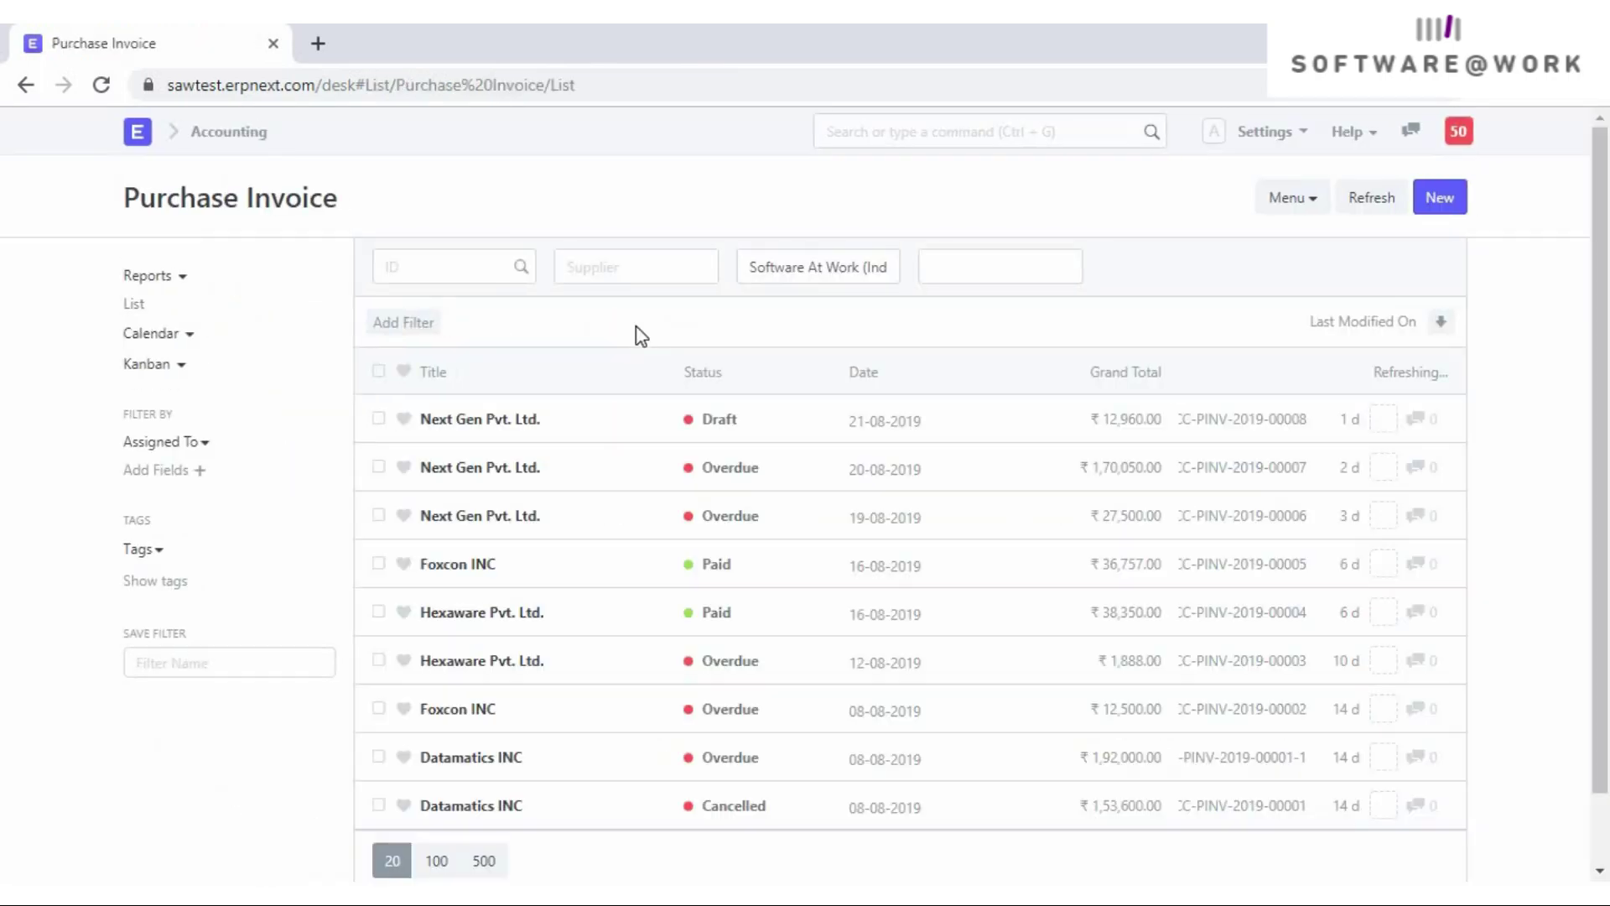
{"action": "left_click", "coordinate": [1439, 202]}
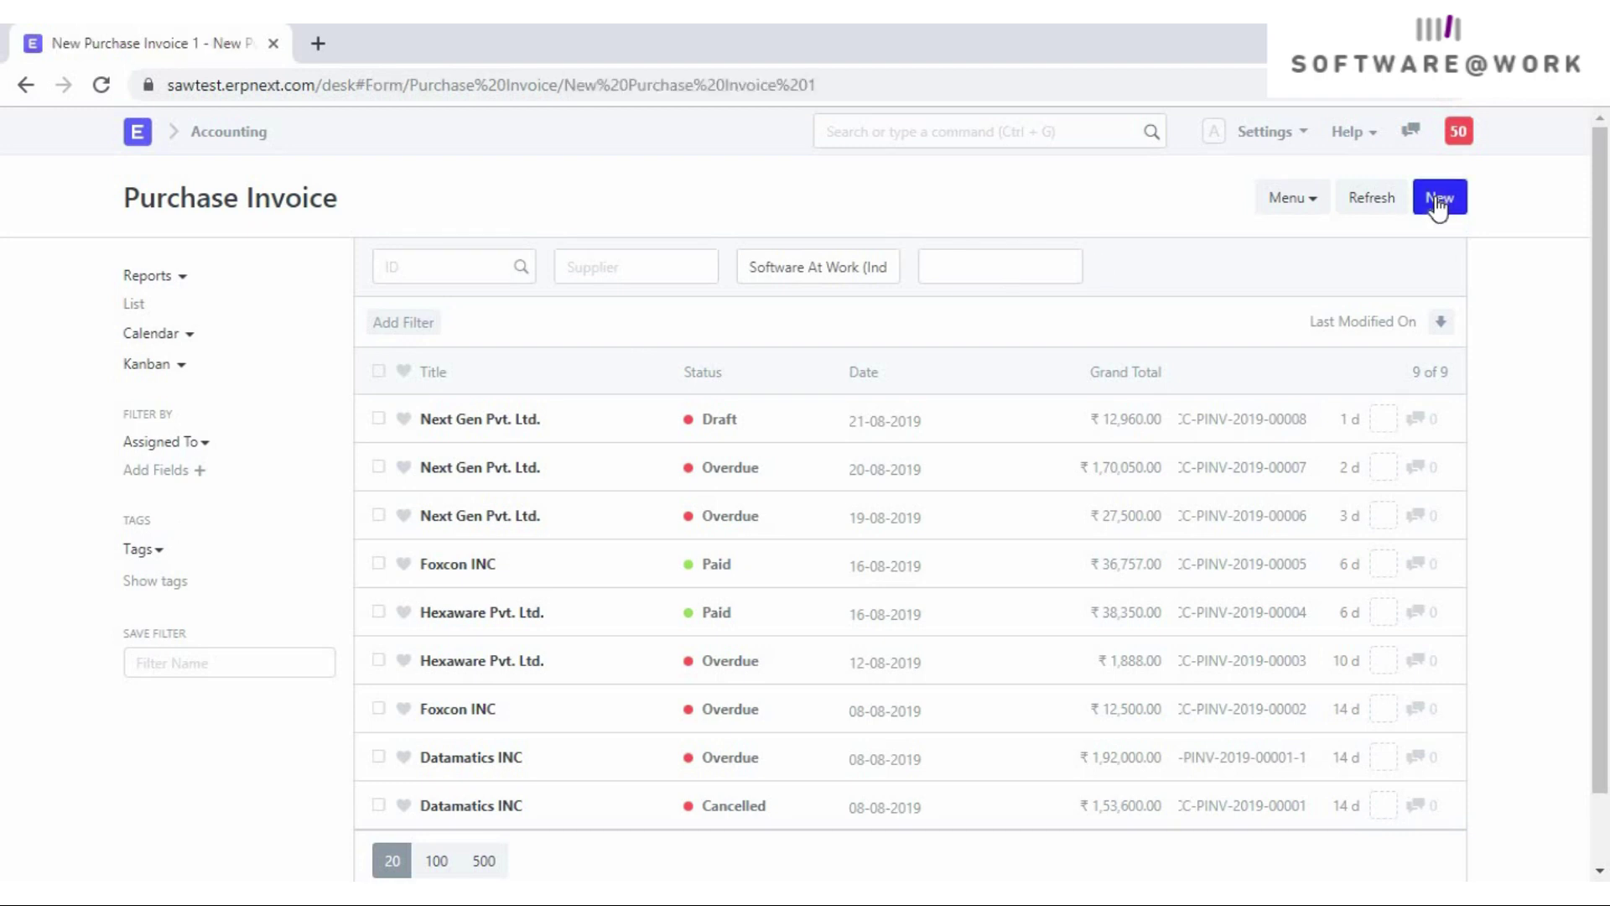
- Fetch the items from the Nexus Pvt. Ltd. purchase order into the new invoice, and save and submit it
{"action": "left_click", "coordinate": [1407, 265]}
{"action": "left_click", "coordinate": [1296, 310]}
{"action": "left_click", "coordinate": [484, 655]}
{"action": "left_click", "coordinate": [1081, 173]}
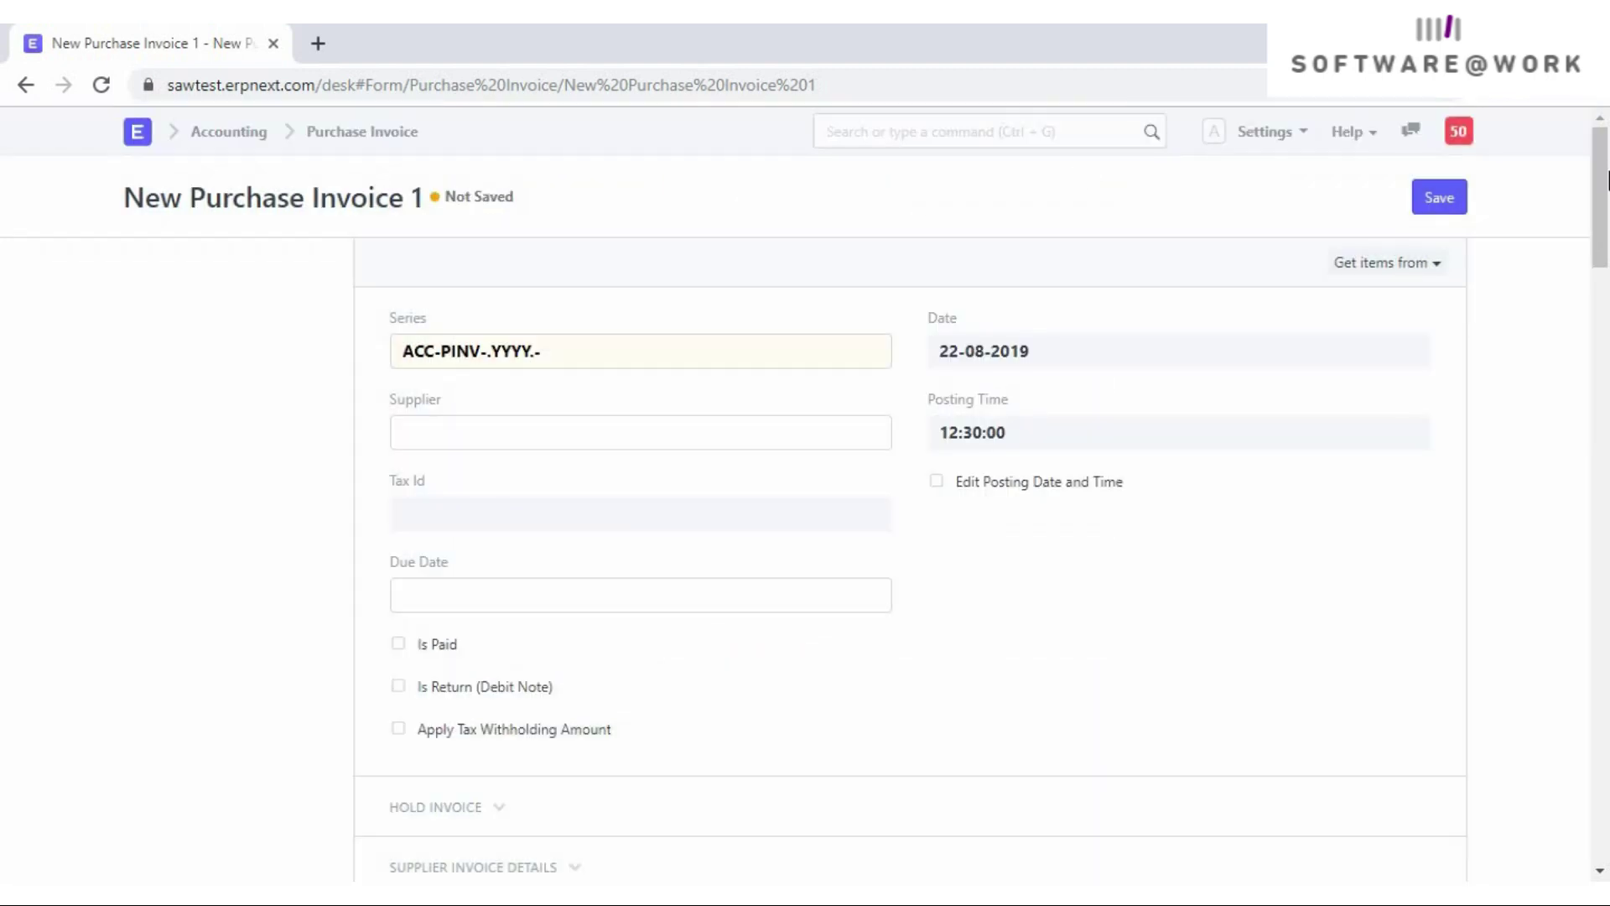
{"action": "scroll", "coordinate": [1606, 167], "scroll_direction": "down", "scroll_amount": 6}
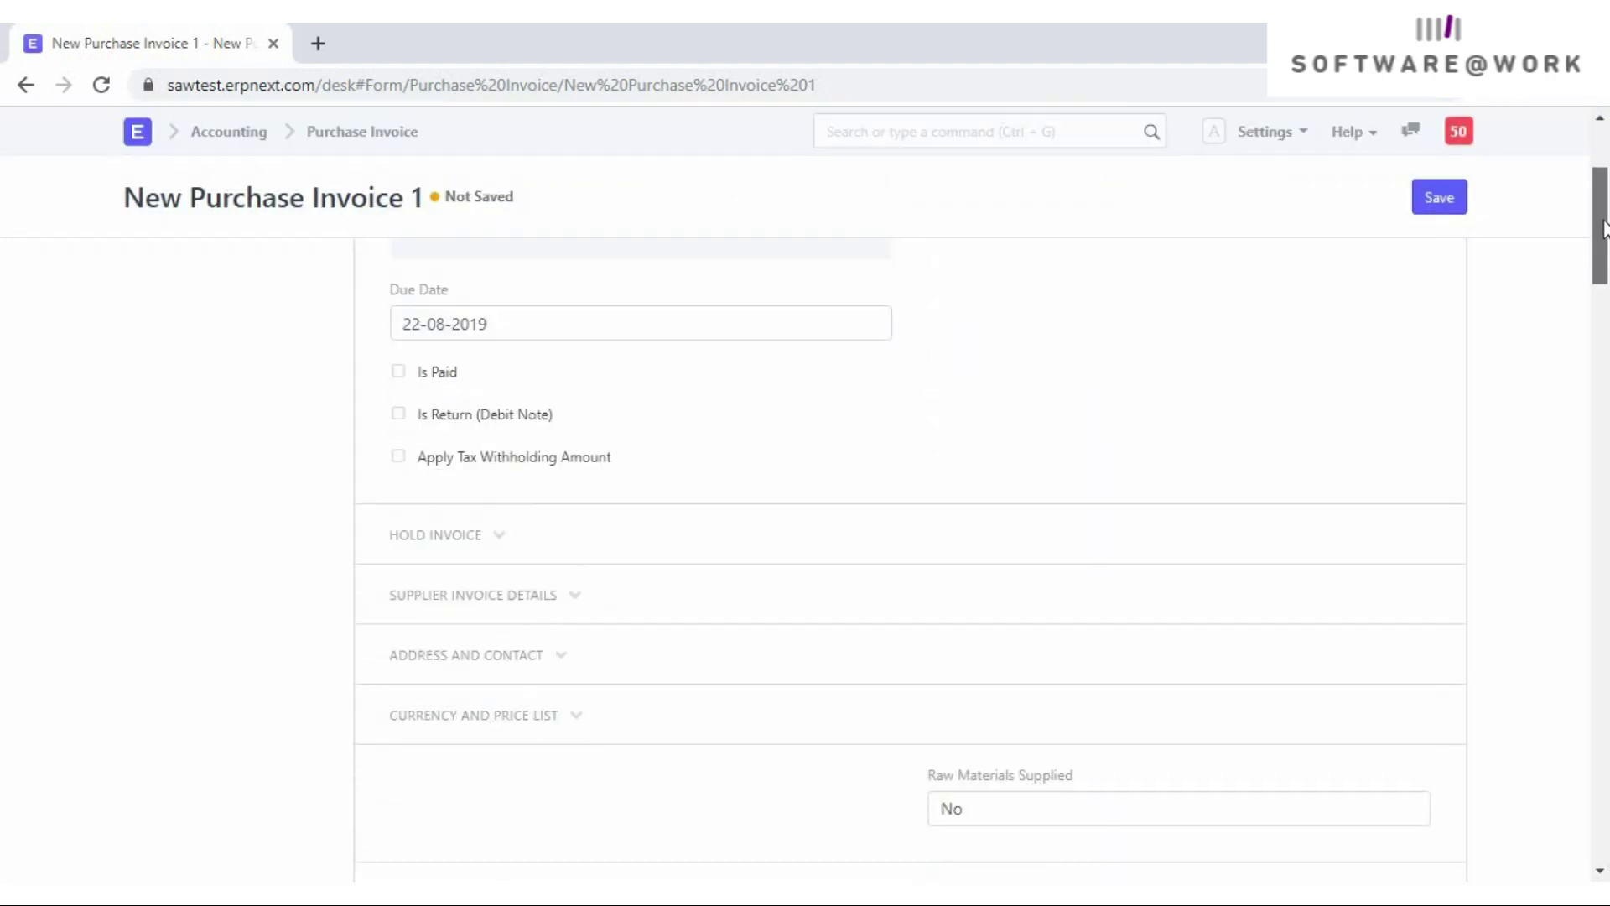
{"action": "left_click_drag", "start_coordinate": [1606, 285], "coordinate": [1608, 114]}
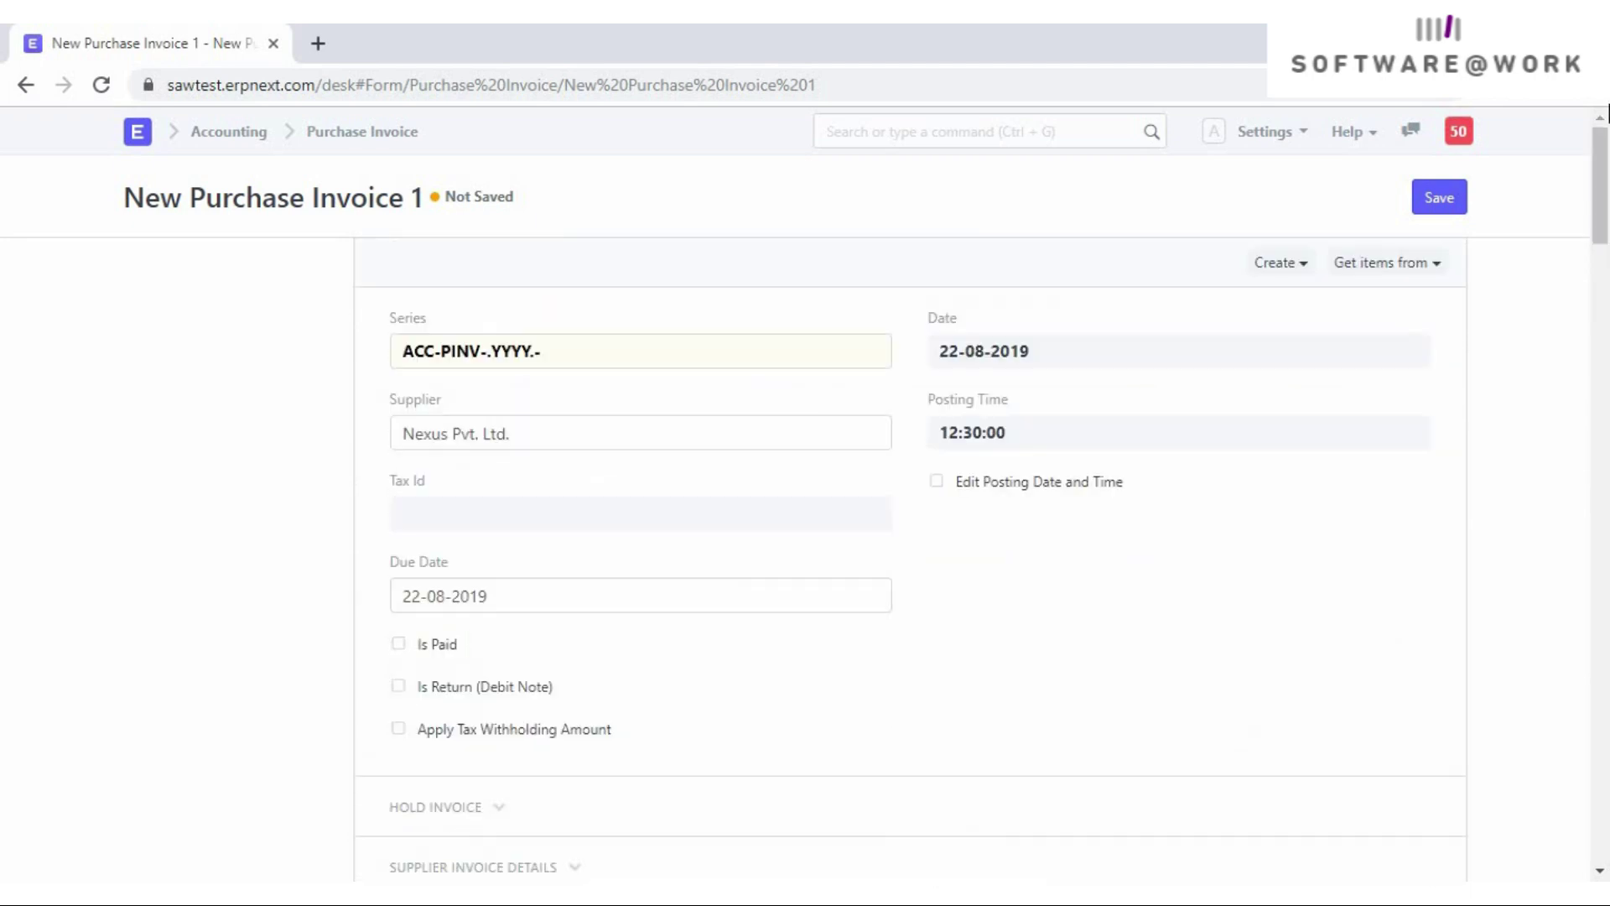
{"action": "left_click", "coordinate": [1438, 202]}
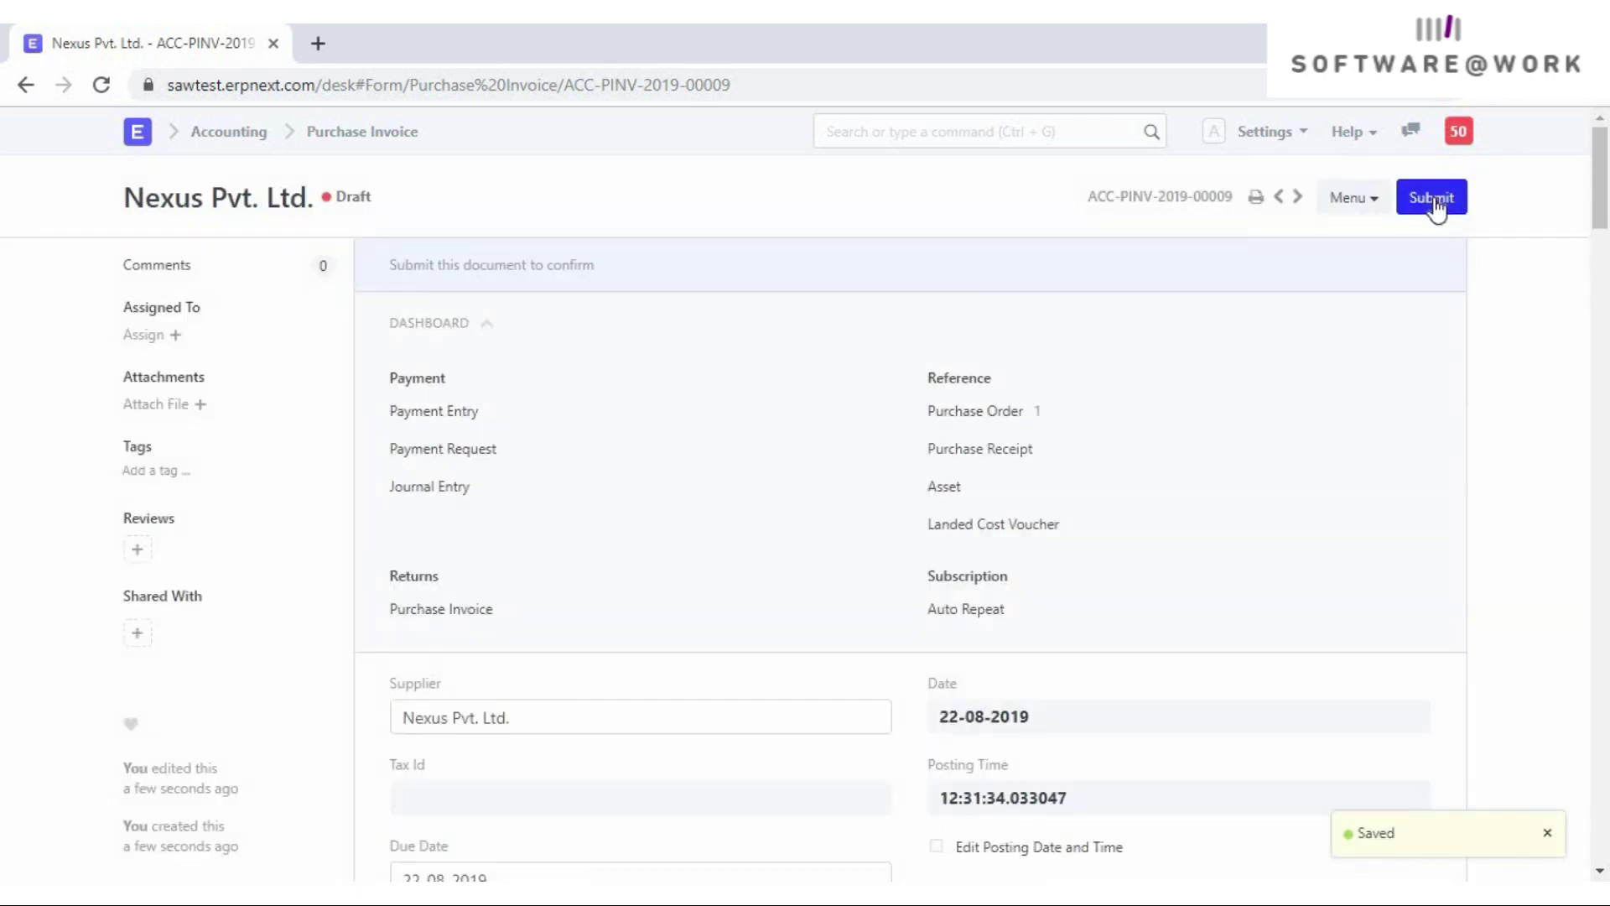
{"action": "left_click", "coordinate": [1436, 201]}
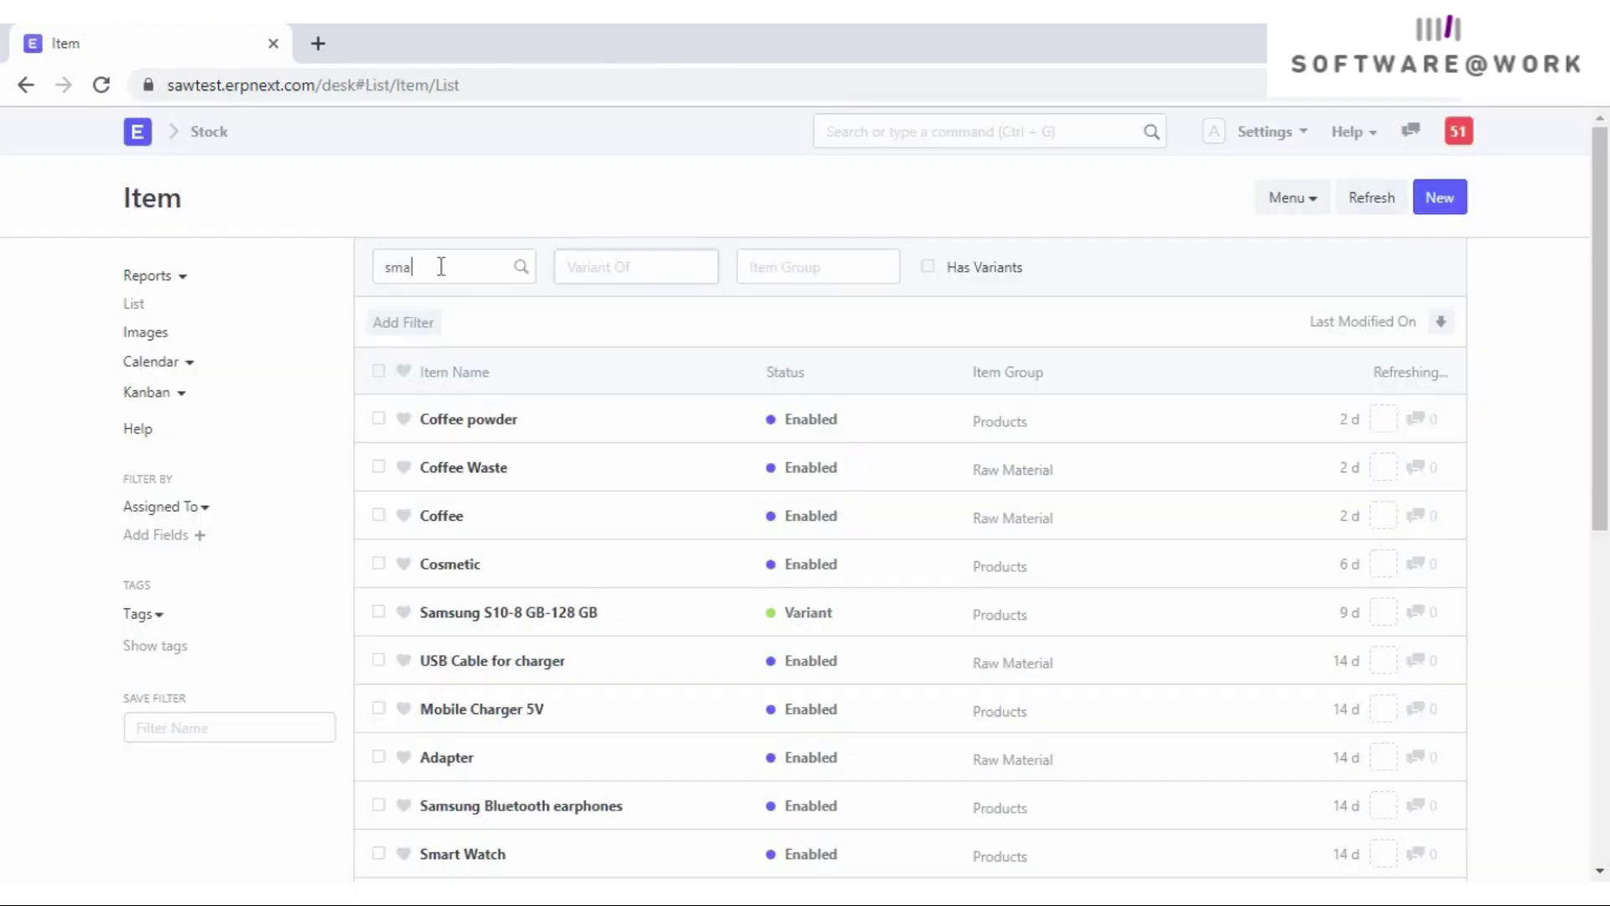
- Filter the items by "smart", open Smart Watch, check its stock levels by warehouse, and open the stock move for Stores - SAW
{"action": "type", "text": "rt"}
{"action": "left_click", "coordinate": [1374, 206]}
{"action": "left_click", "coordinate": [464, 421]}
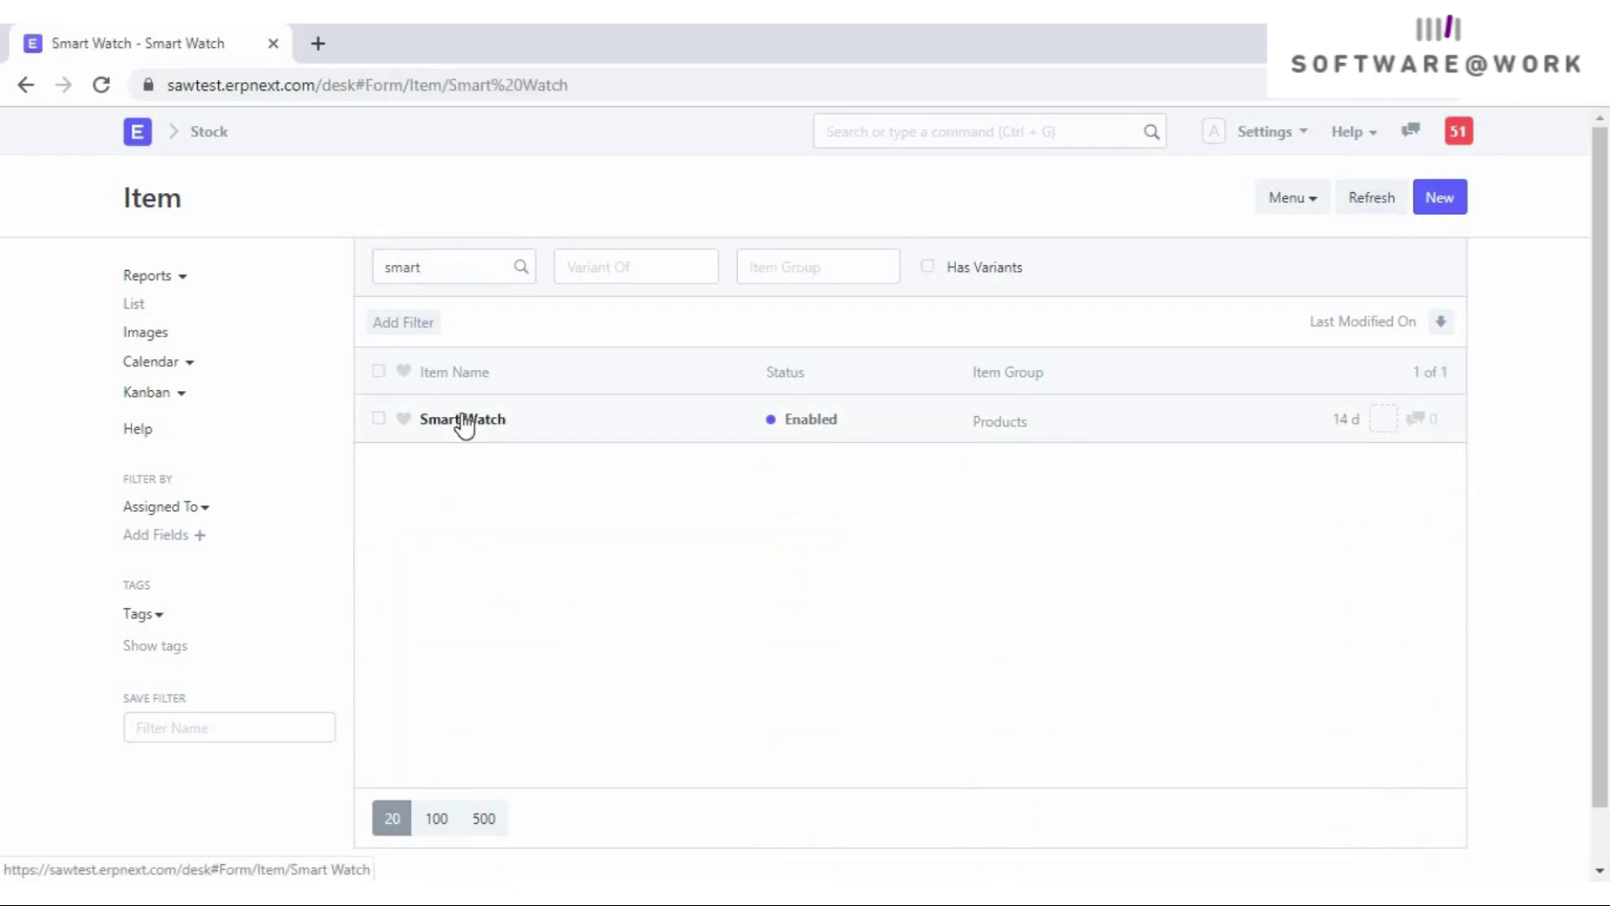
{"action": "mouse_move", "coordinate": [1604, 160]}
{"action": "left_mouse_down"}
{"action": "mouse_move", "coordinate": [1603, 199]}
{"action": "mouse_move", "coordinate": [1607, 151]}
{"action": "left_mouse_up"}
{"action": "left_click_drag", "start_coordinate": [1607, 206], "coordinate": [1607, 340]}
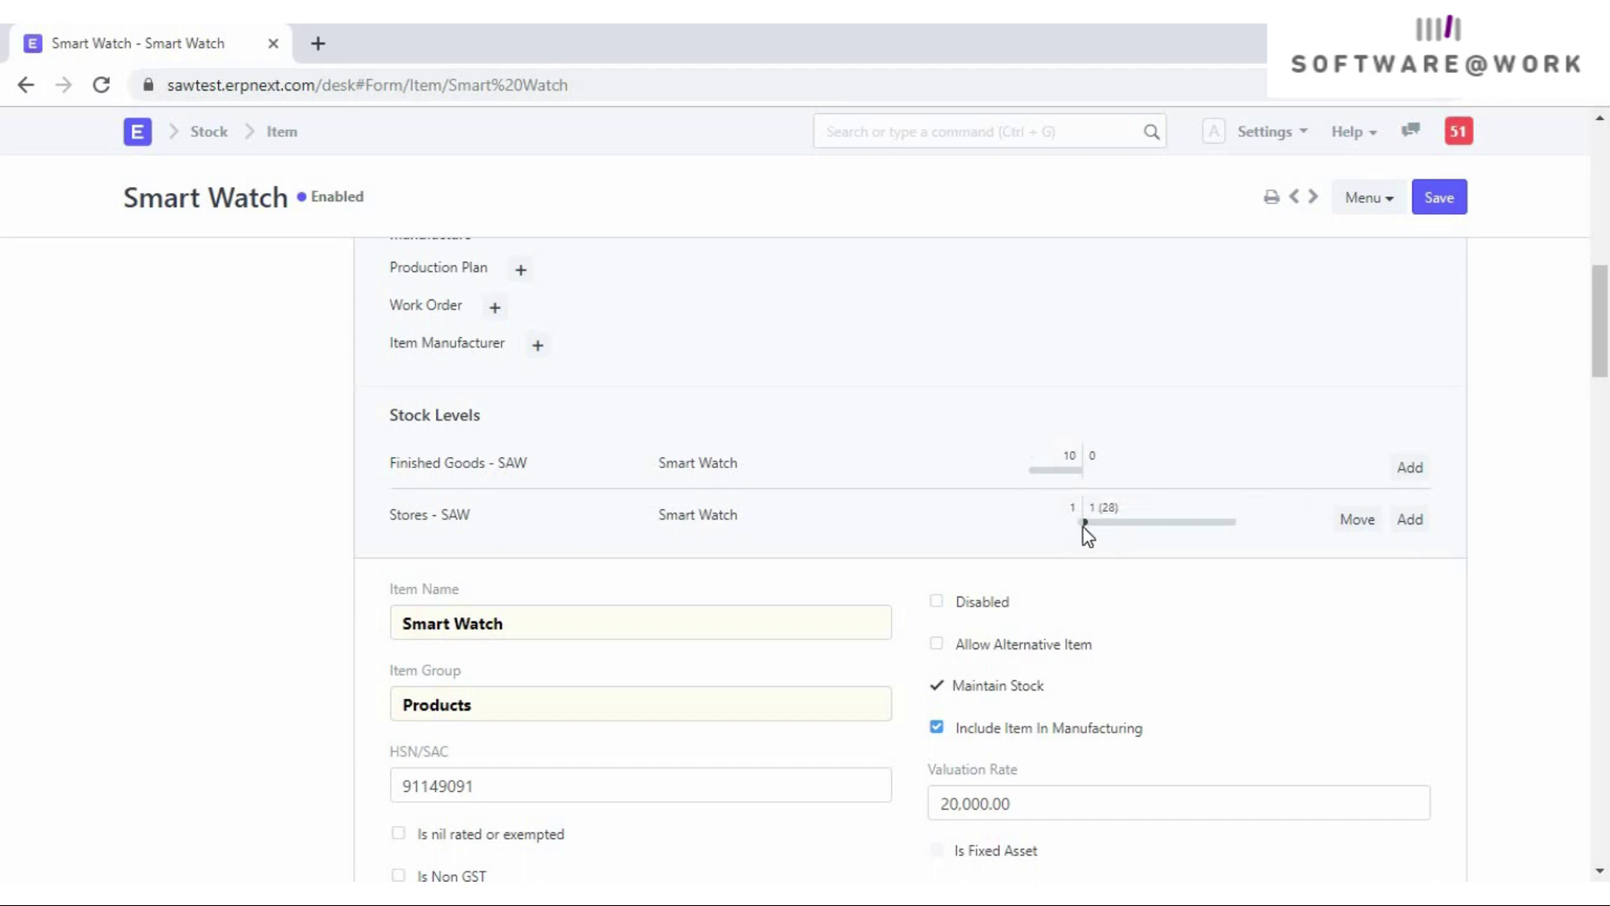
{"action": "mouse_move", "coordinate": [1101, 534]}
{"action": "left_click", "coordinate": [1357, 520]}
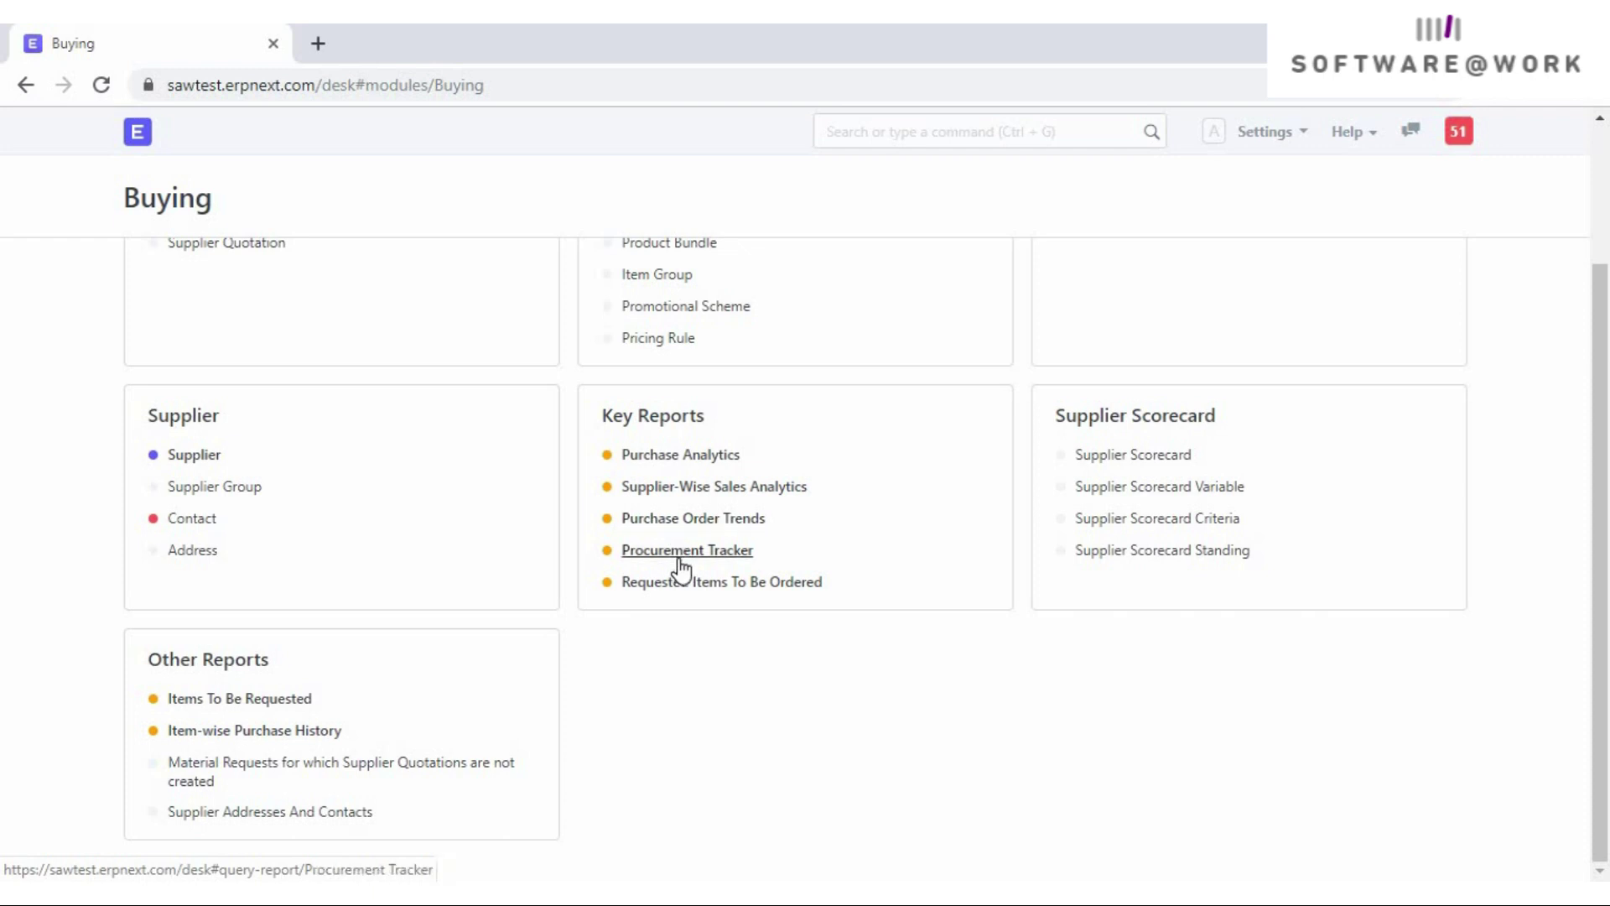
- Create a bar chart in the Purchase Analytics report with Aug 2019 as the Y field and Supplier Name as the X field
{"action": "left_click", "coordinate": [677, 459]}
{"action": "left_click", "coordinate": [1418, 266]}
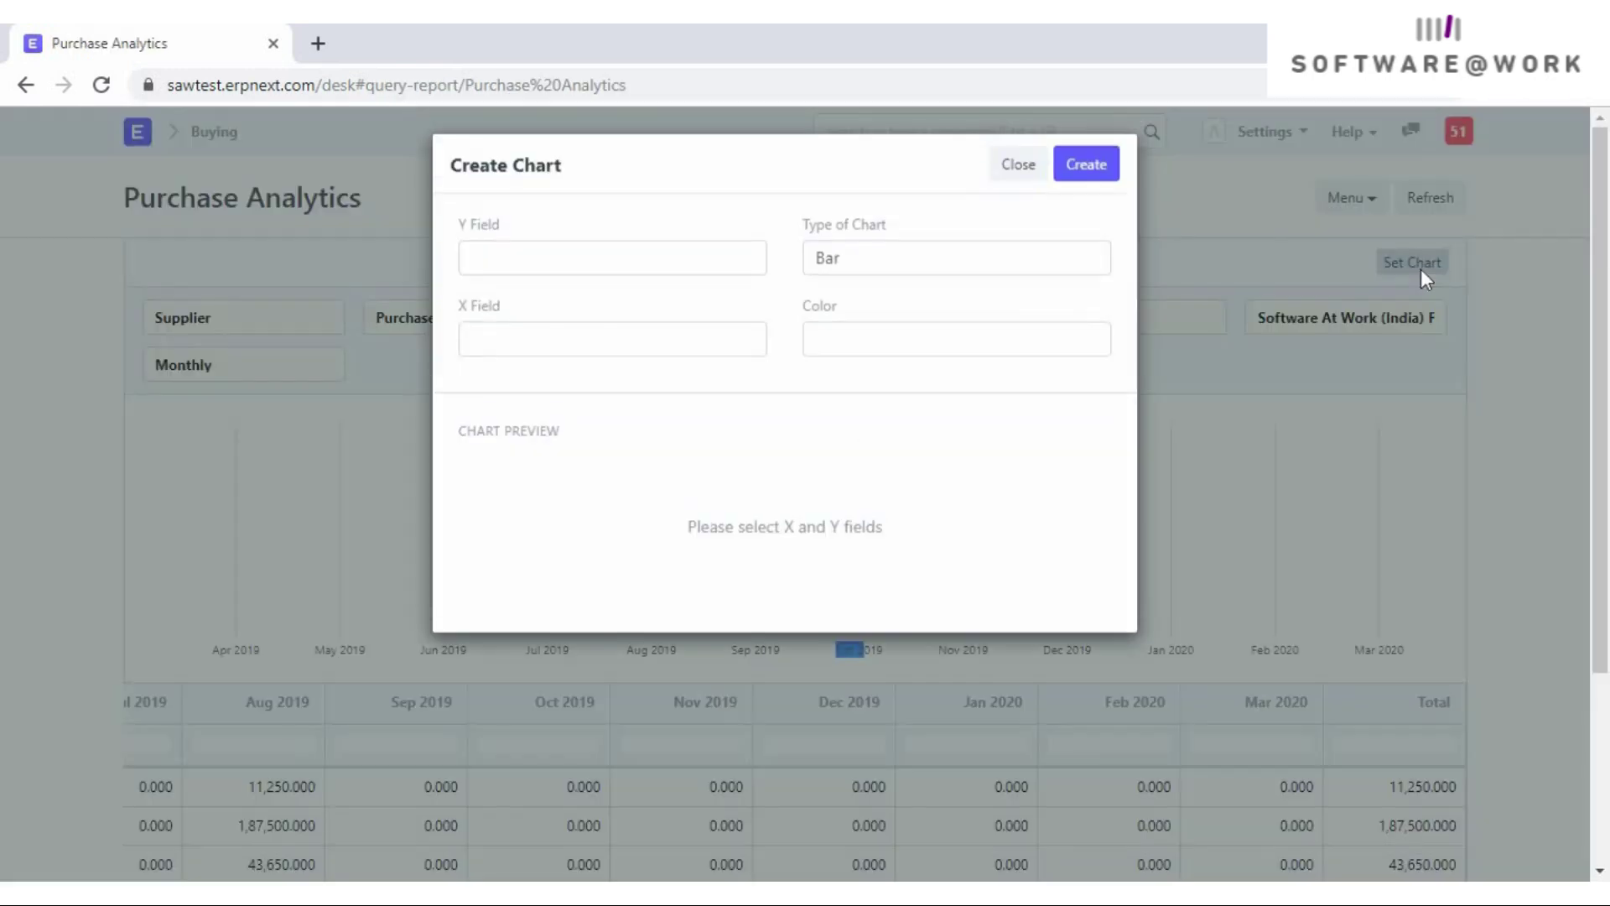
{"action": "left_click", "coordinate": [471, 273]}
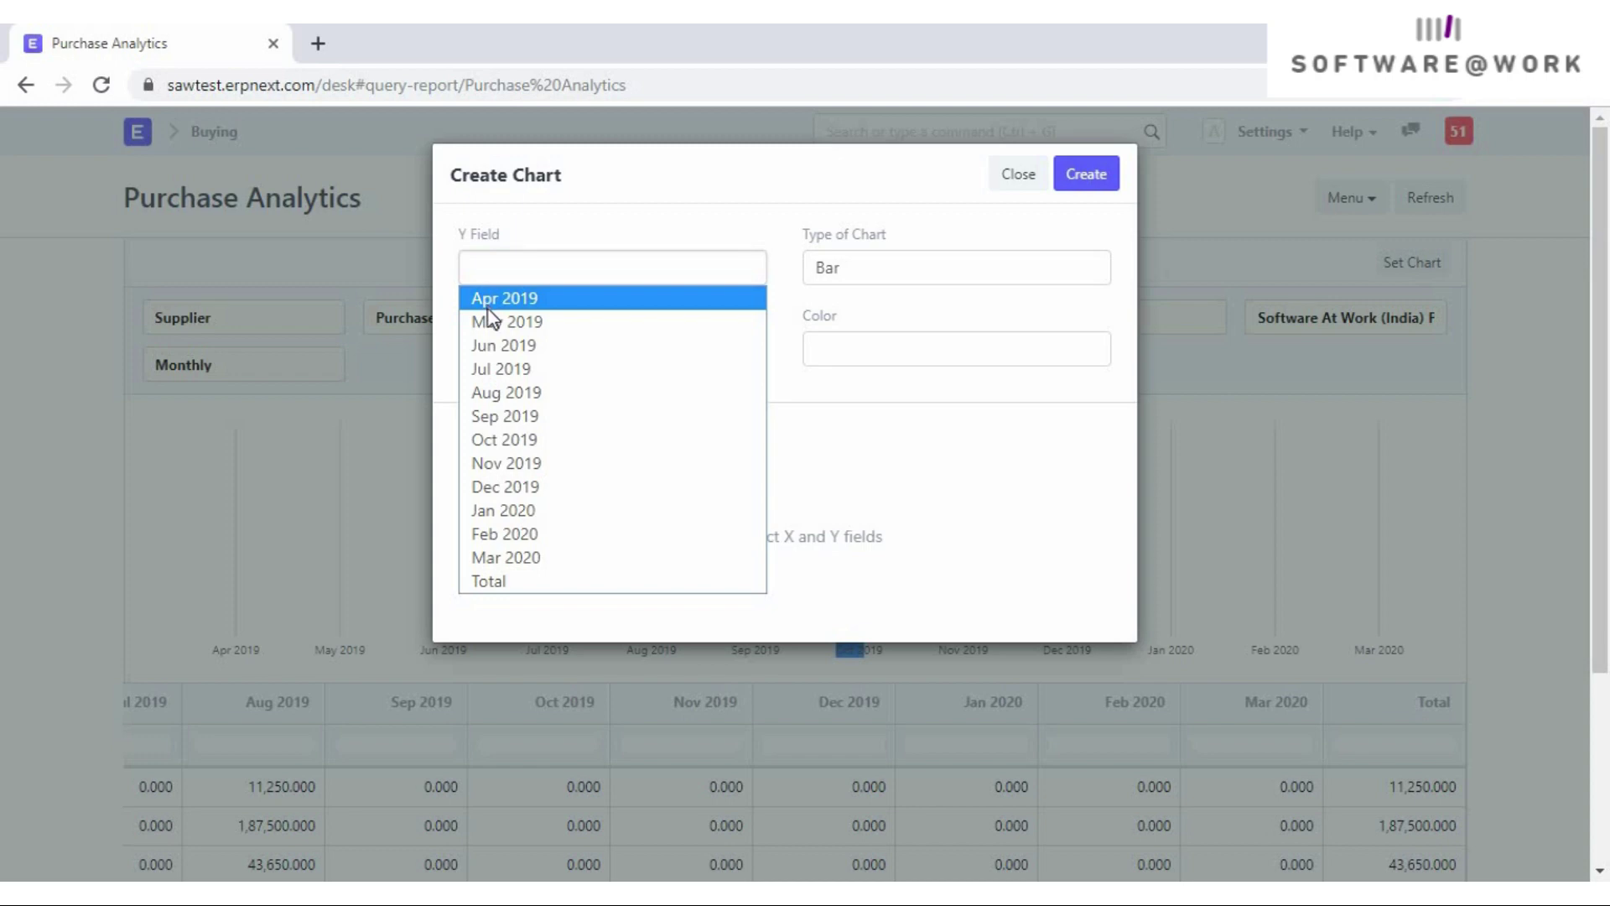
{"action": "left_click", "coordinate": [495, 392]}
{"action": "left_click", "coordinate": [490, 353]}
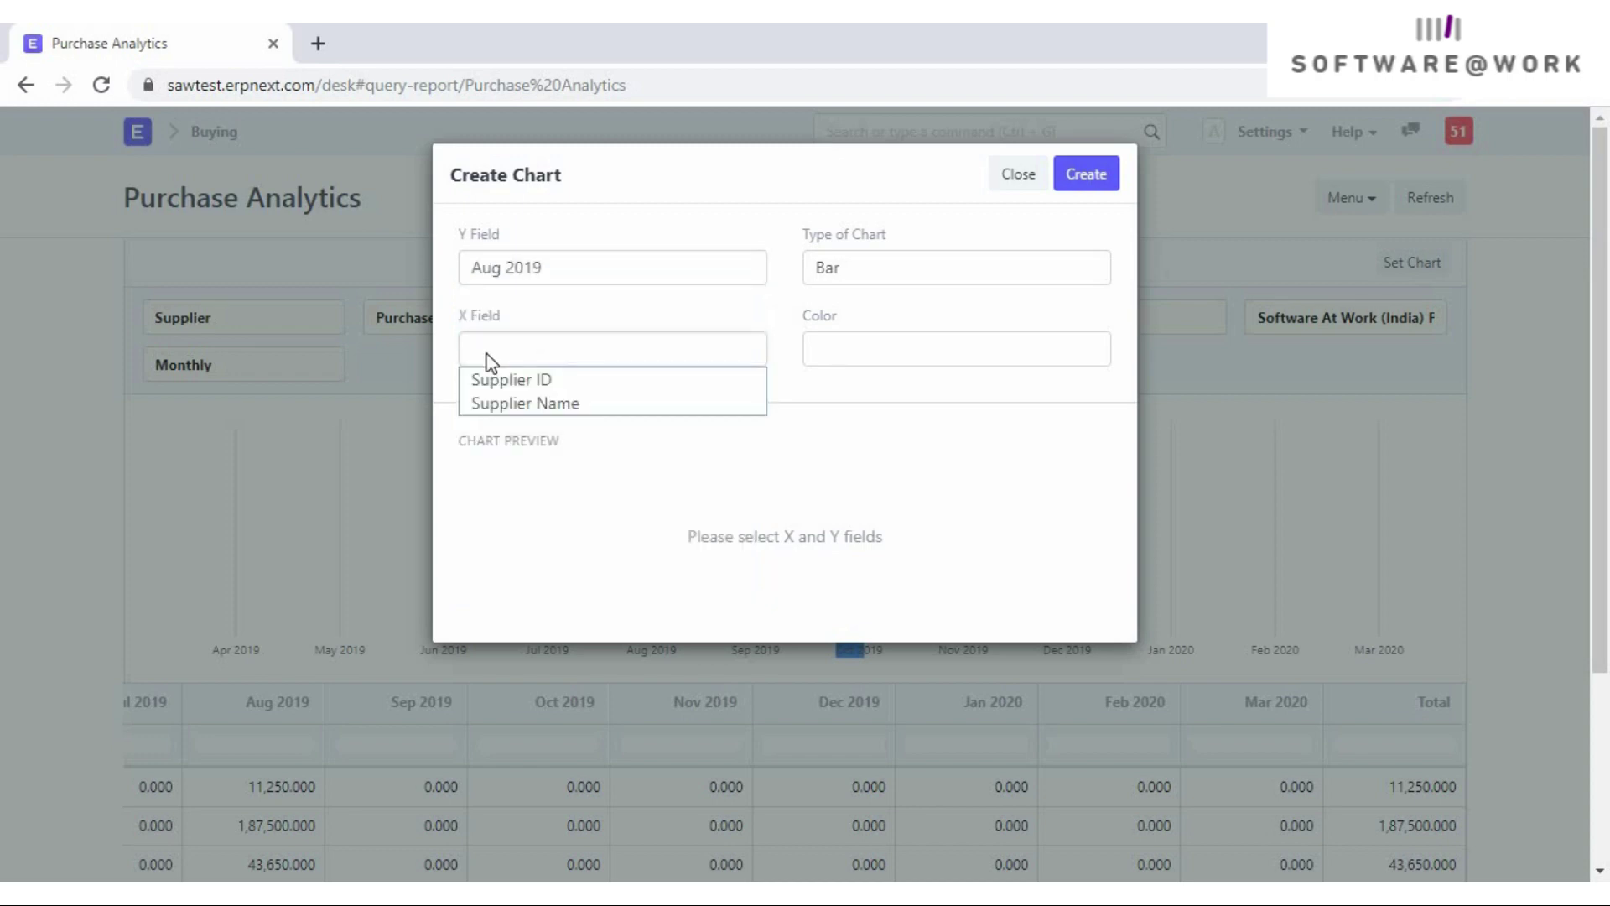
{"action": "left_click", "coordinate": [490, 403]}
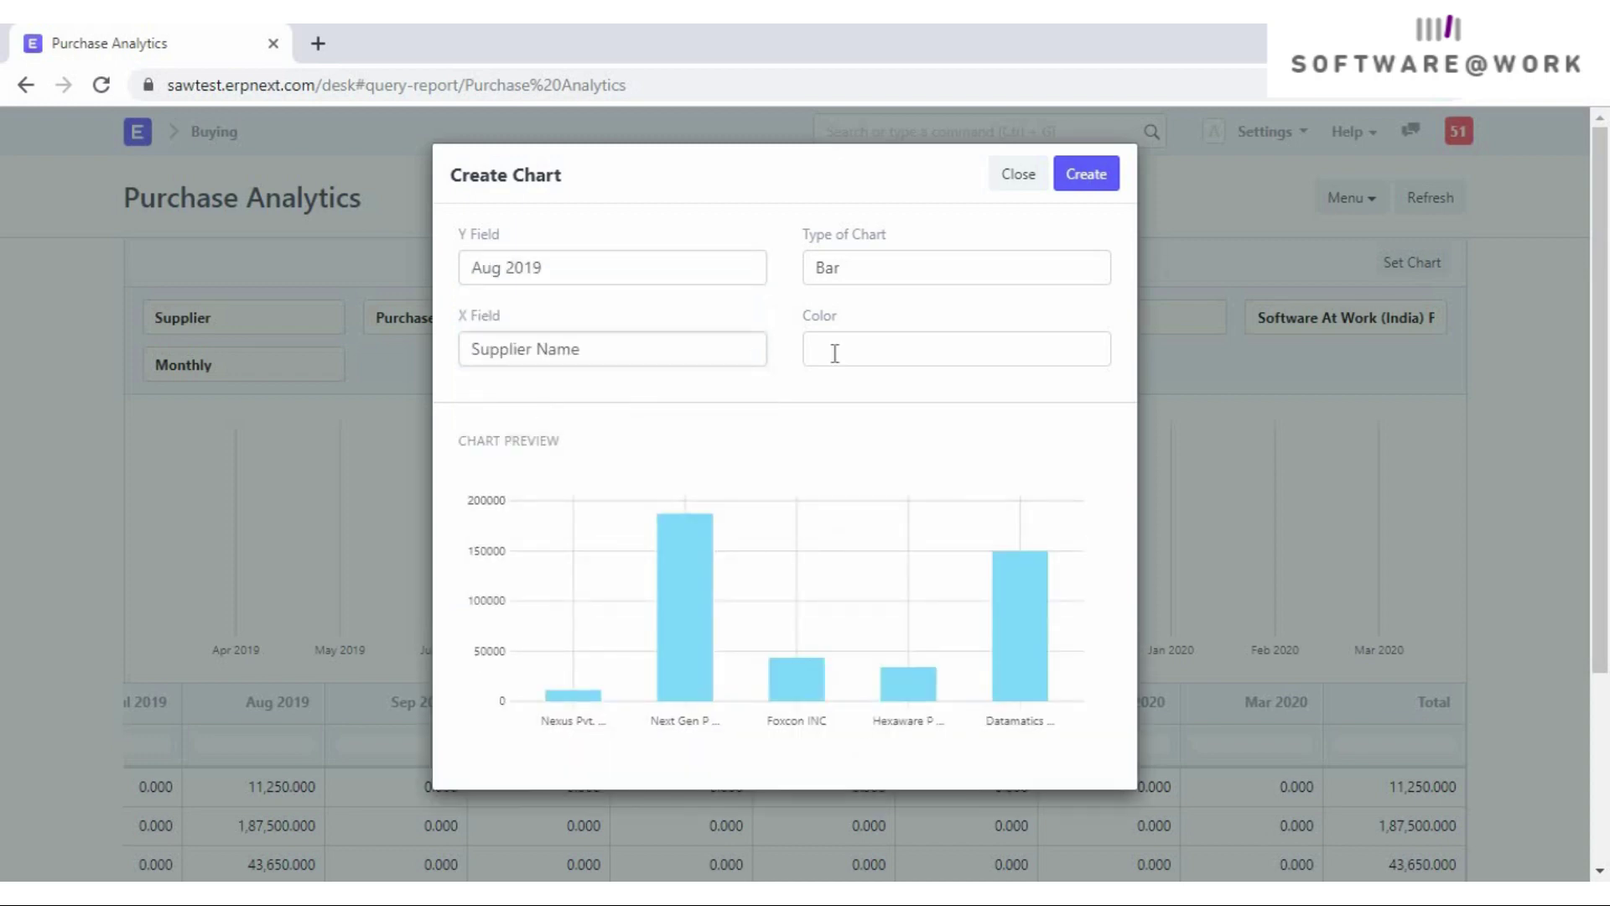
{"action": "left_click", "coordinate": [1082, 174]}
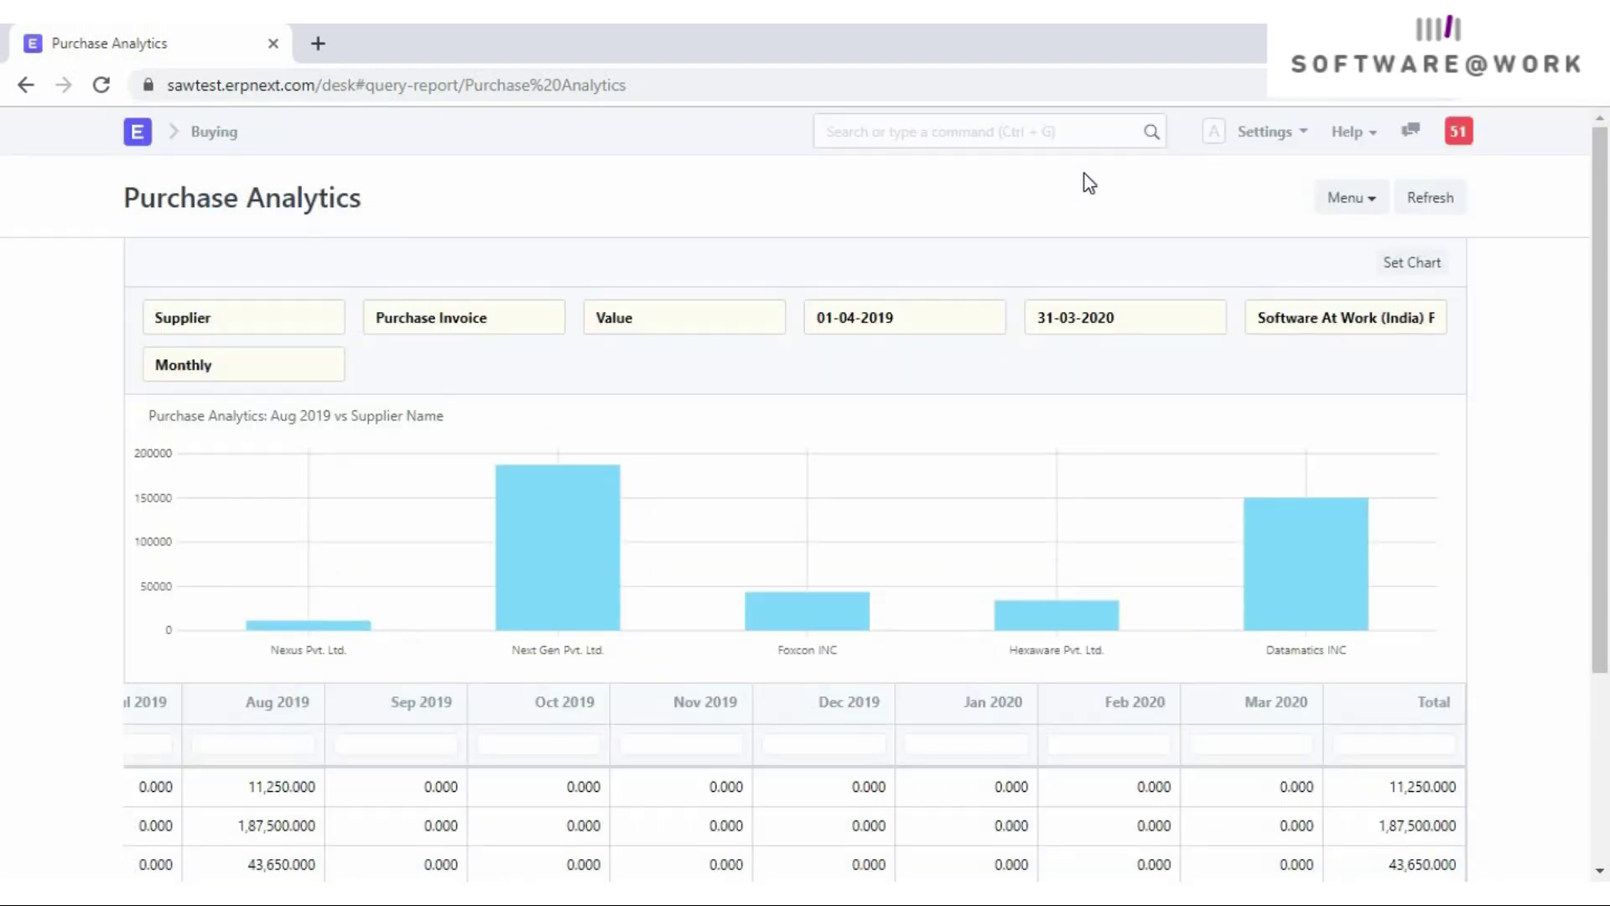
- Open the Item-wise Purchase History report and filter its supplier name column for Hexaware Pvt. Ltd. to review those purchases
{"action": "key", "text": "alt+Left"}
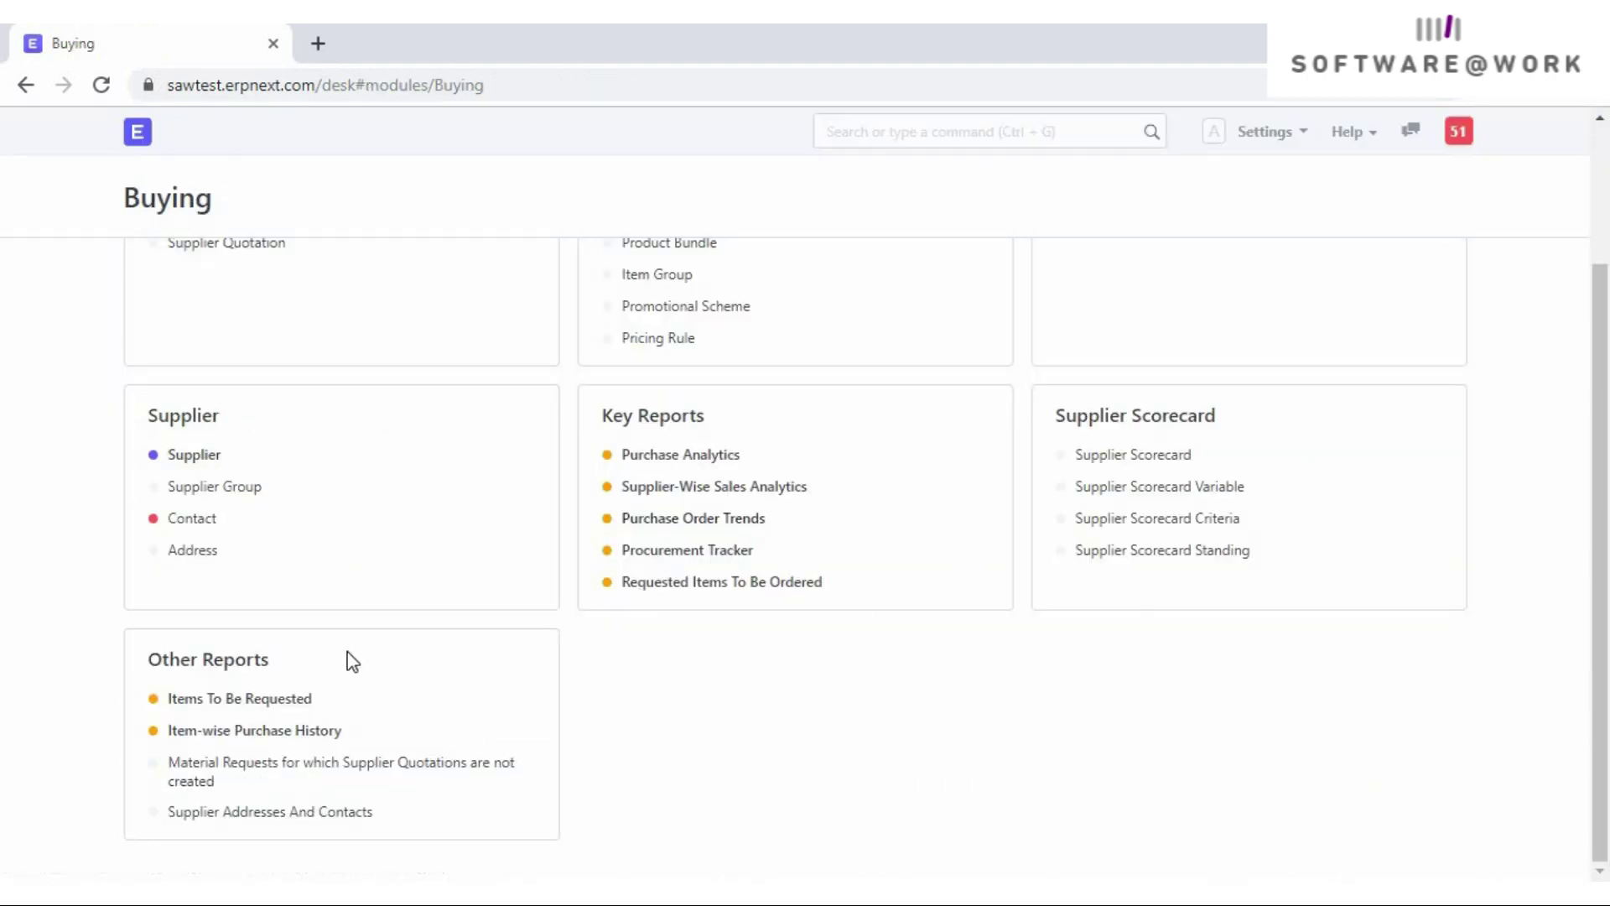
{"action": "left_click", "coordinate": [235, 743]}
{"action": "left_click_drag", "start_coordinate": [576, 795], "coordinate": [960, 812]}
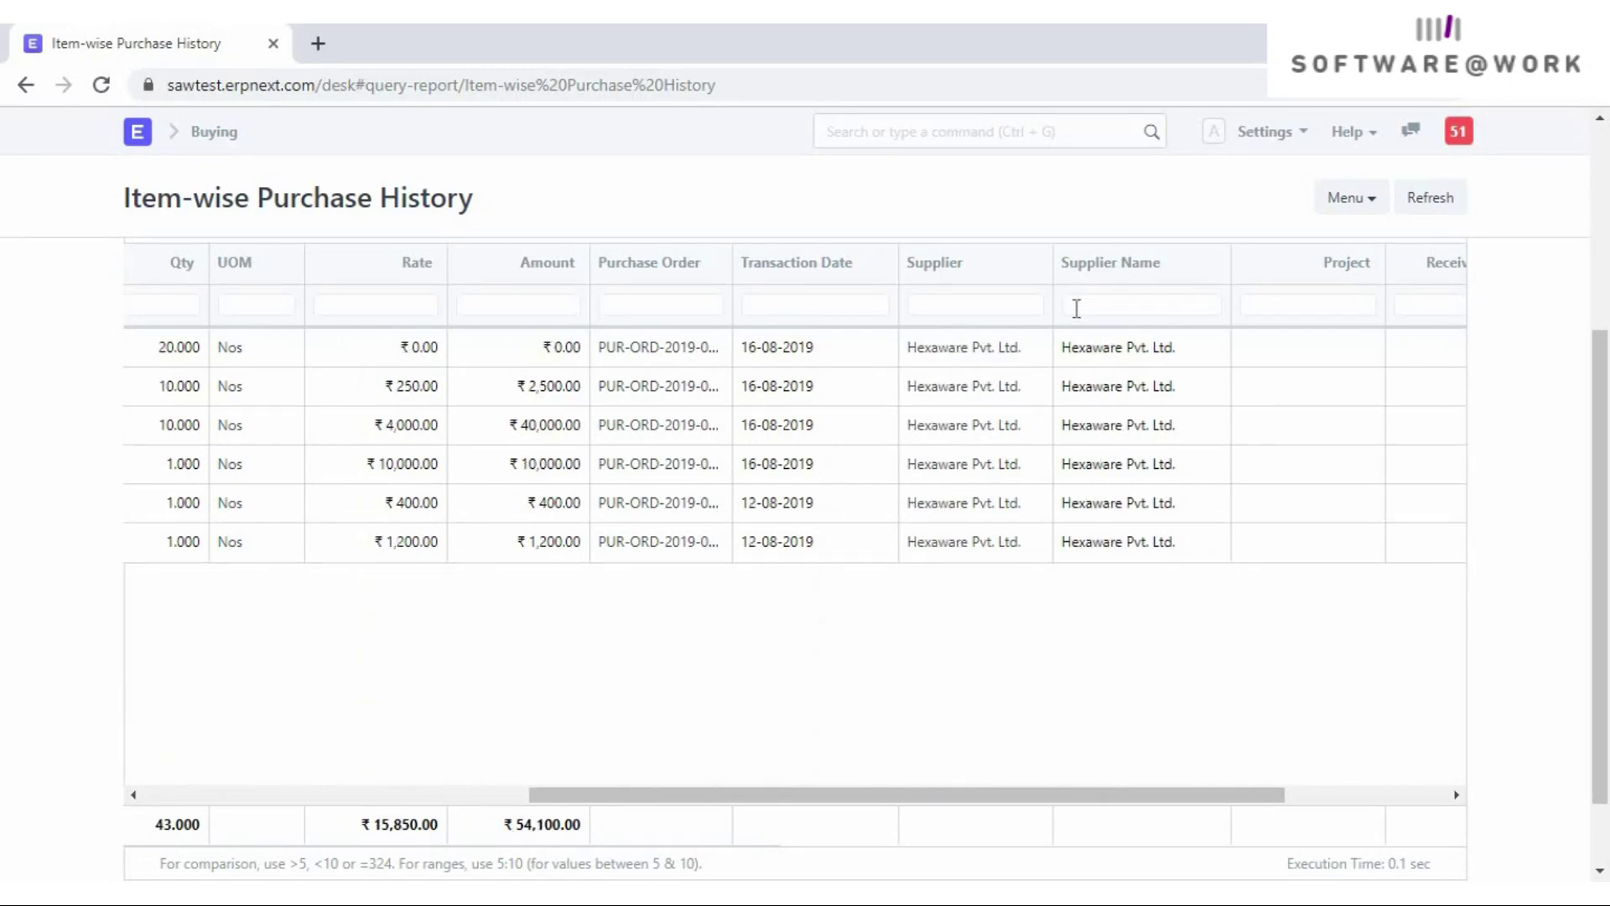
{"action": "type", "text": "xa"}
{"action": "left_click_drag", "start_coordinate": [789, 801], "coordinate": [356, 807]}
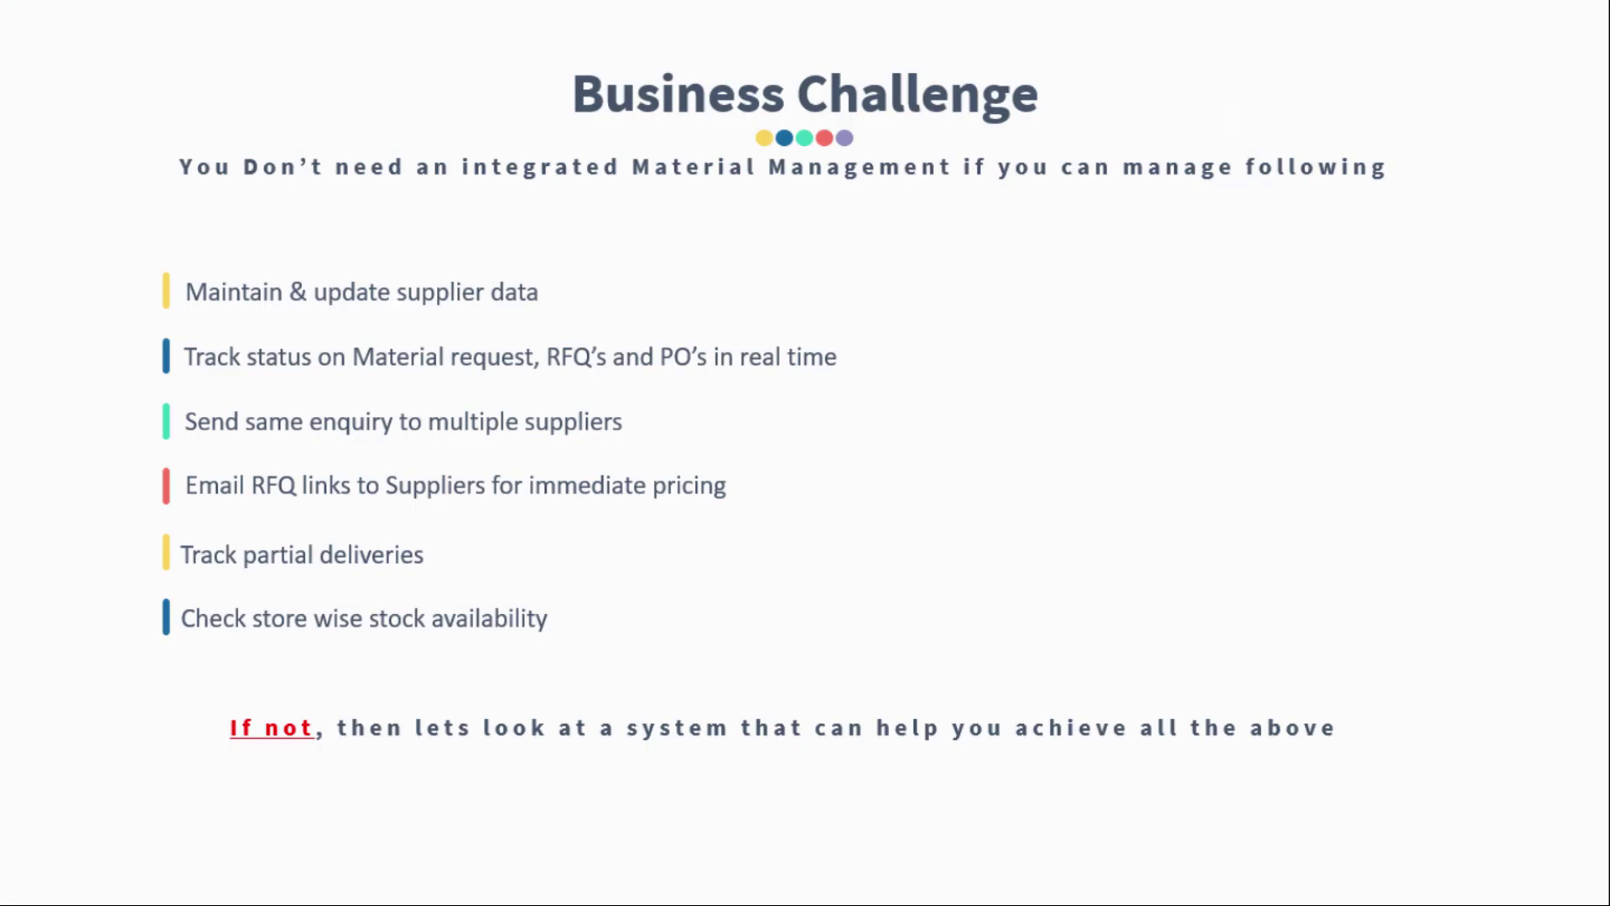